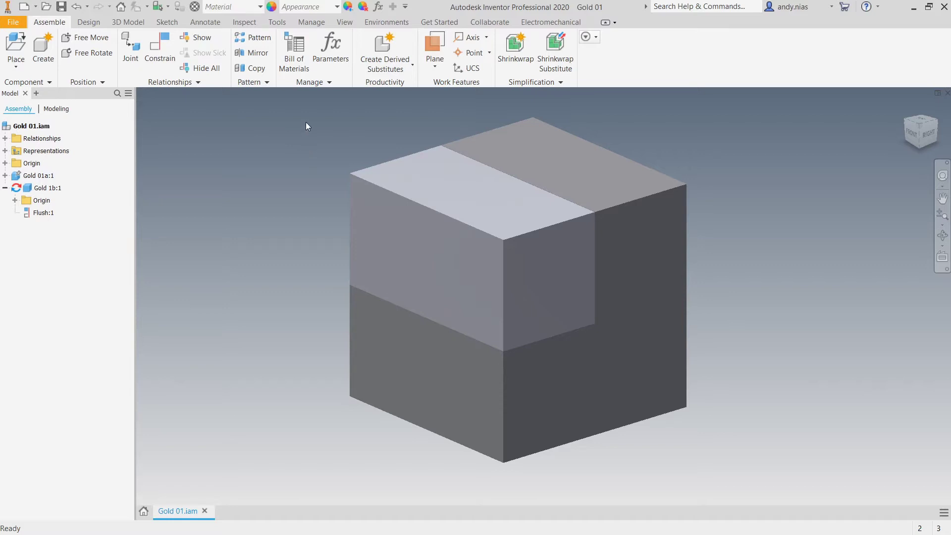
Change the canvas background to 1 Color for the Presentation color scheme in the application options and apply it
{"action": "left_click", "coordinate": [277, 23]}
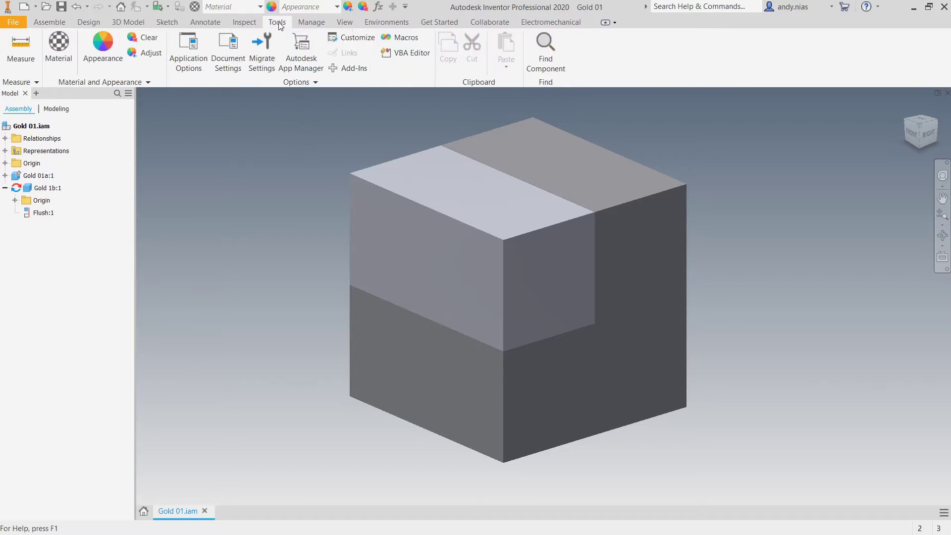
{"action": "left_click", "coordinate": [192, 67]}
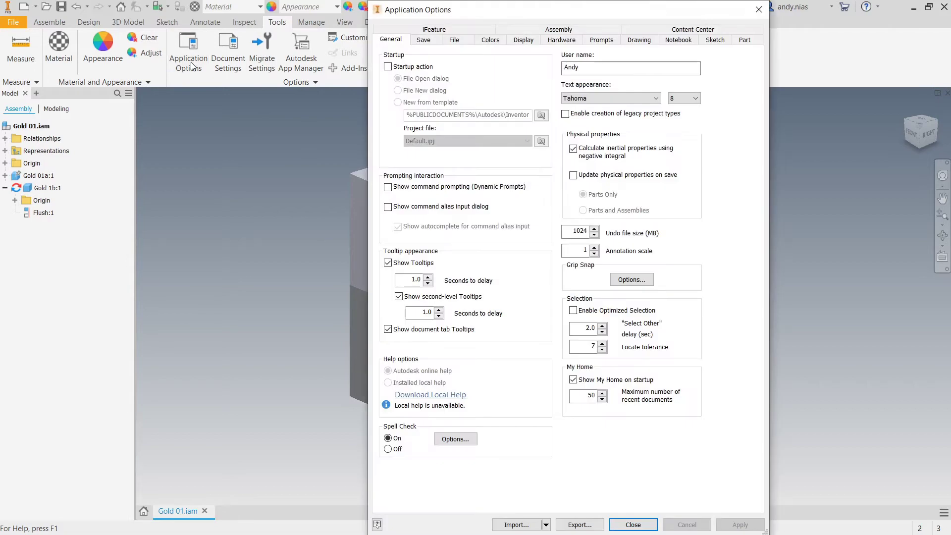
{"action": "left_click", "coordinate": [491, 40]}
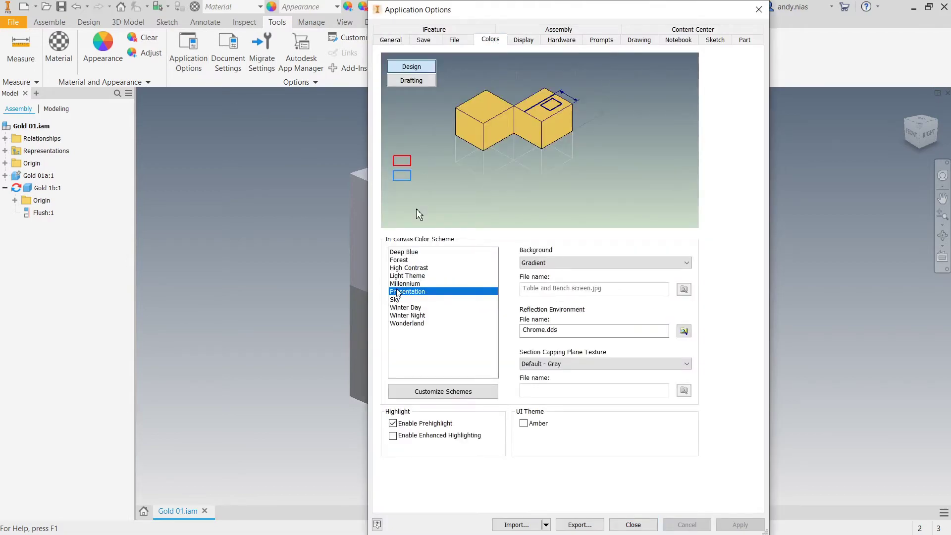
{"action": "left_click", "coordinate": [537, 266]}
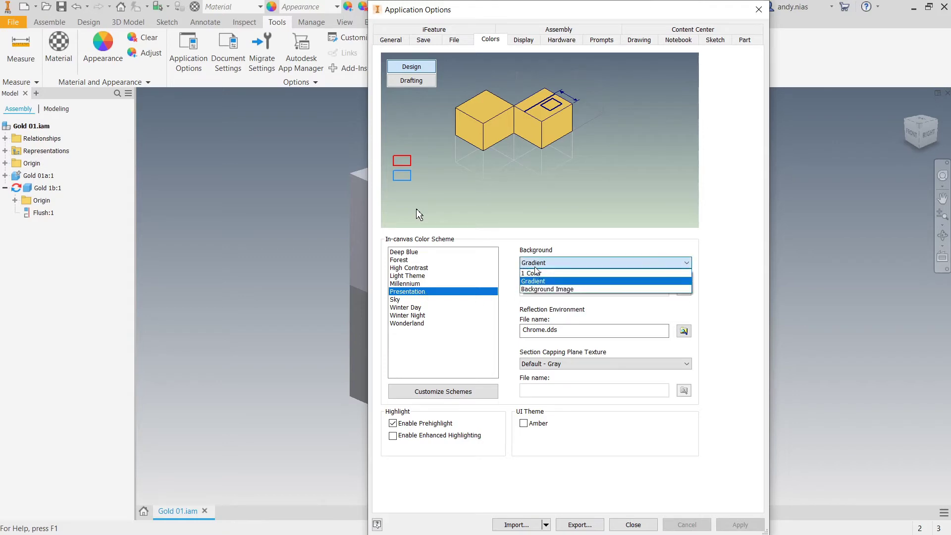
{"action": "left_click", "coordinate": [539, 272]}
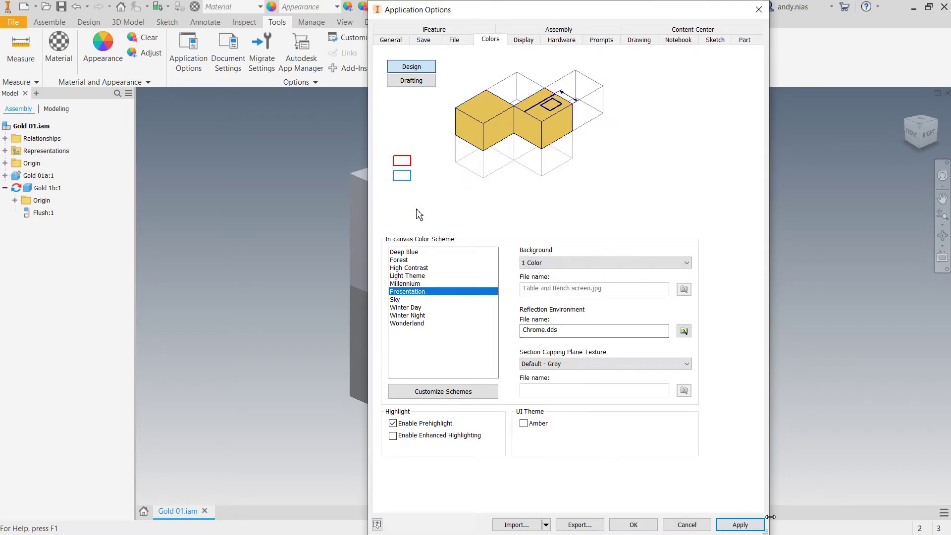
{"action": "left_click", "coordinate": [739, 525]}
{"action": "left_click", "coordinate": [633, 524]}
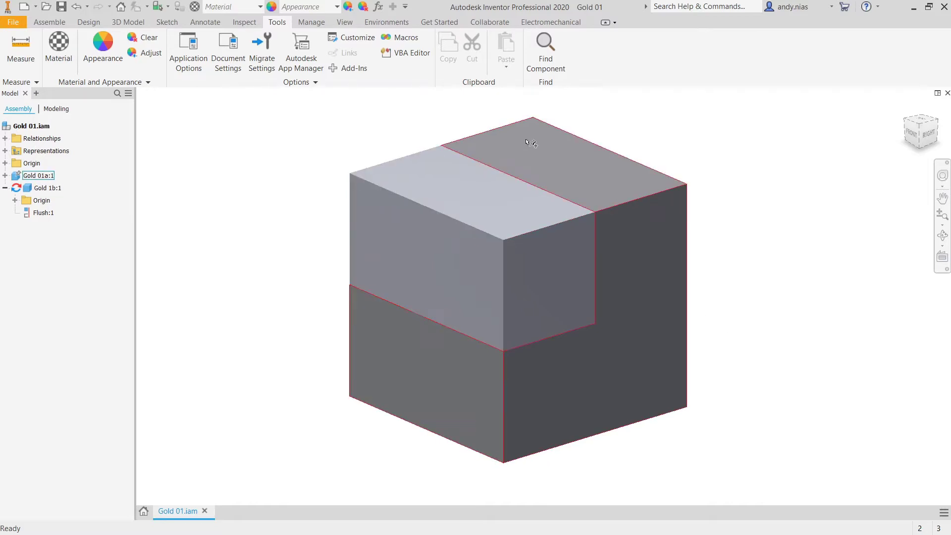
Switch the assembly view from orthographic to Perspective projection
{"action": "left_click", "coordinate": [346, 22]}
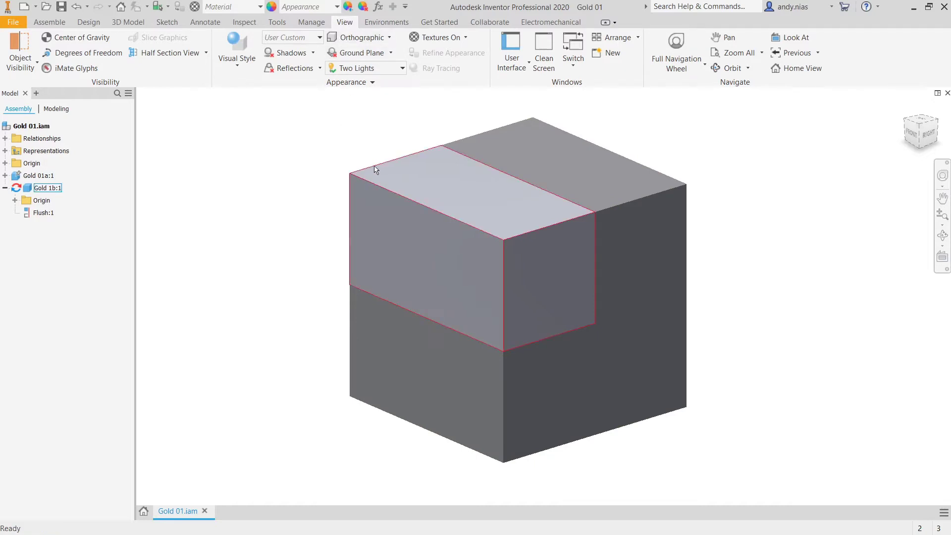
{"action": "middle_click_drag", "start_coordinate": [525, 243], "coordinate": [493, 248], "text": "shift"}
{"action": "left_click", "coordinate": [914, 133]}
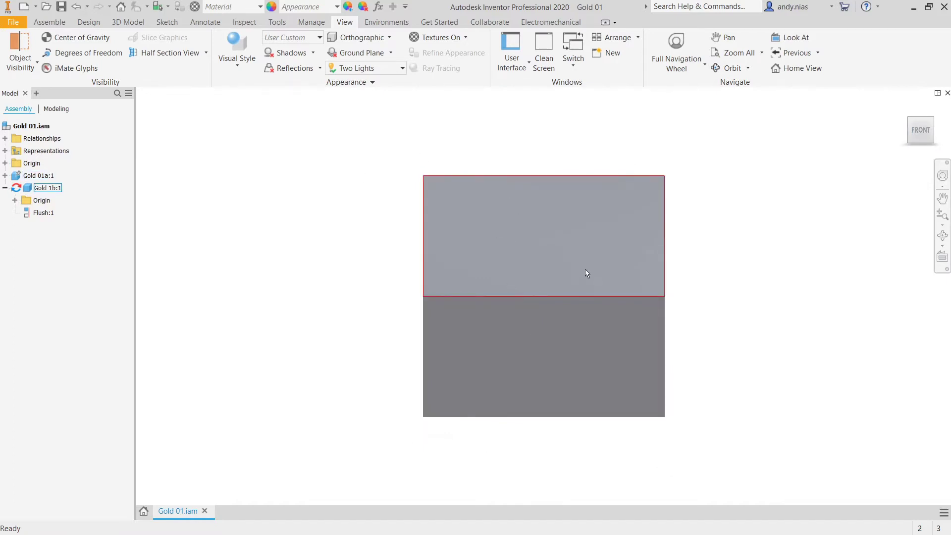
{"action": "left_click", "coordinate": [933, 124]}
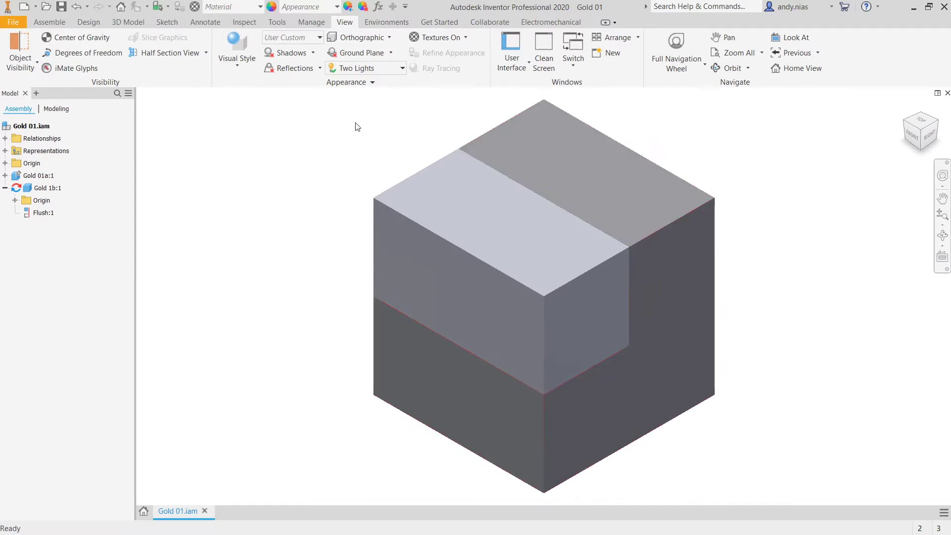
{"action": "left_click", "coordinate": [366, 39]}
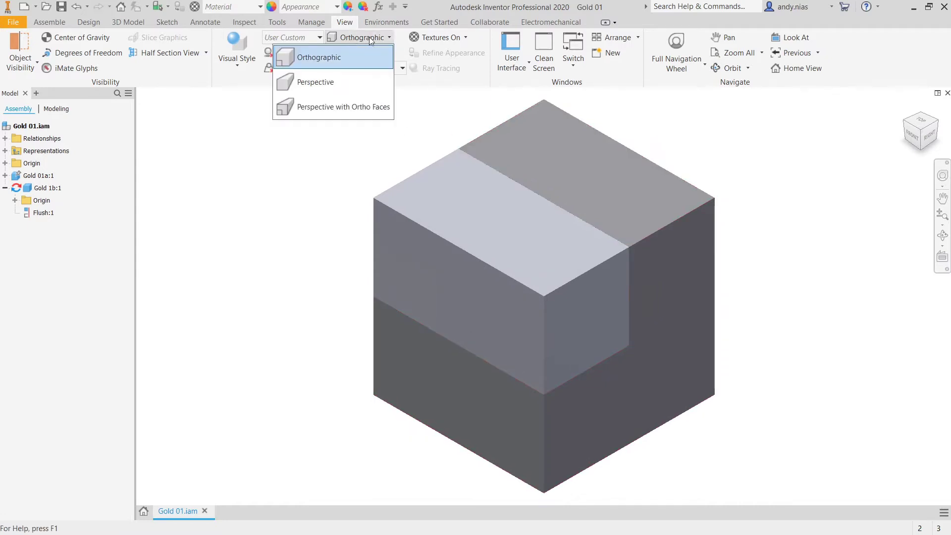
{"action": "left_click", "coordinate": [323, 83]}
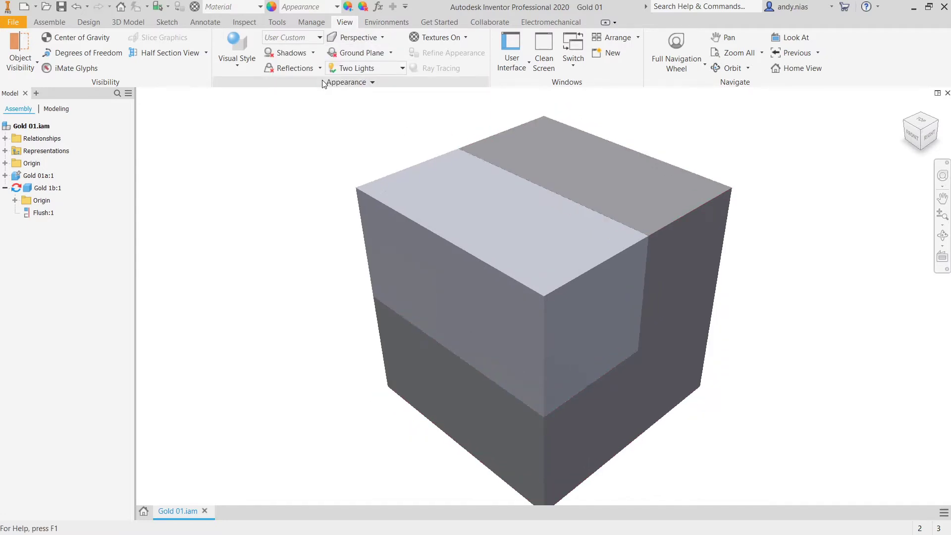
{"action": "mouse_move", "coordinate": [919, 137]}
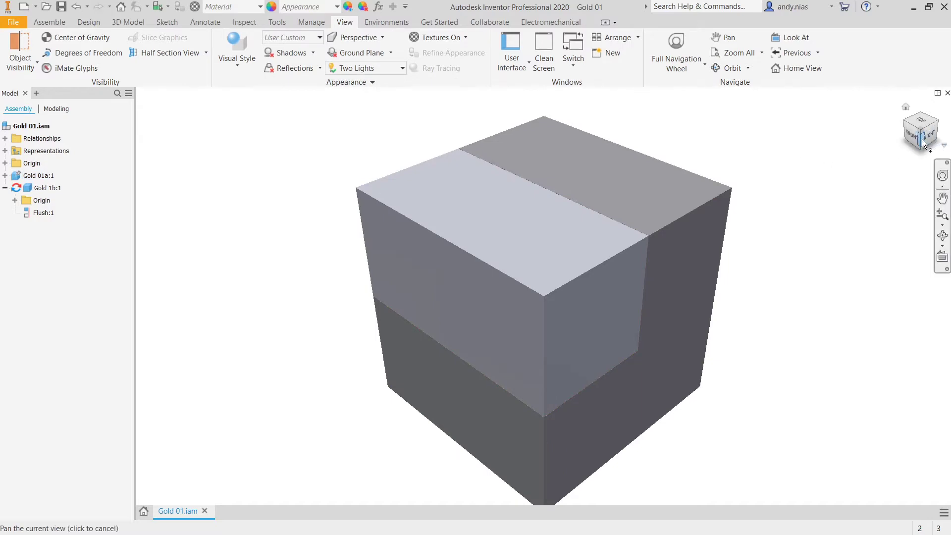
{"action": "left_click", "coordinate": [922, 142]}
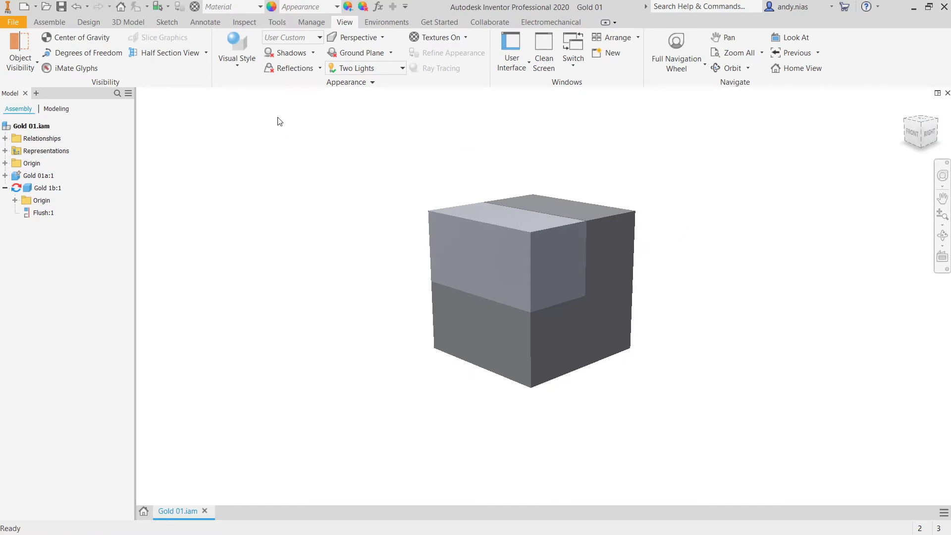
Turn on shadows for the assembly and select the Two Lights lighting style
{"action": "left_click", "coordinate": [277, 56]}
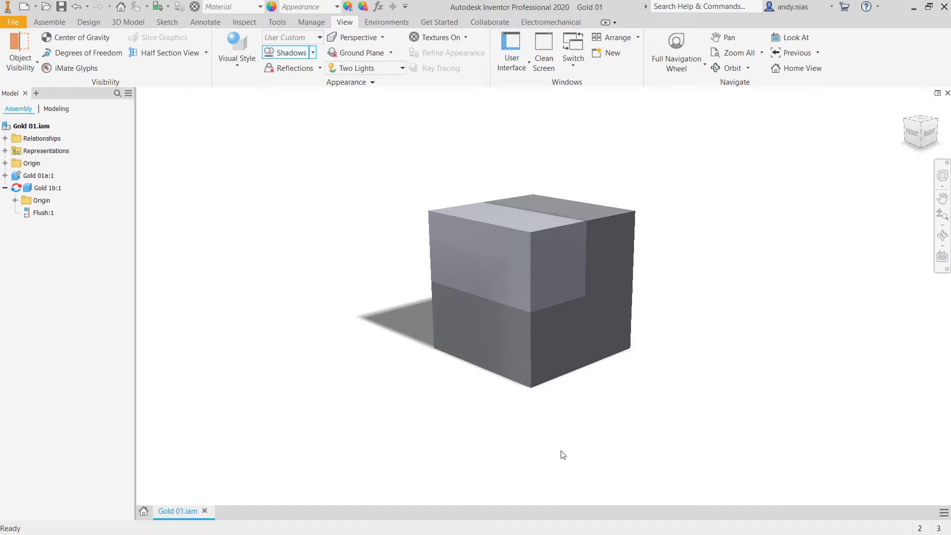
{"action": "left_click", "coordinate": [314, 55]}
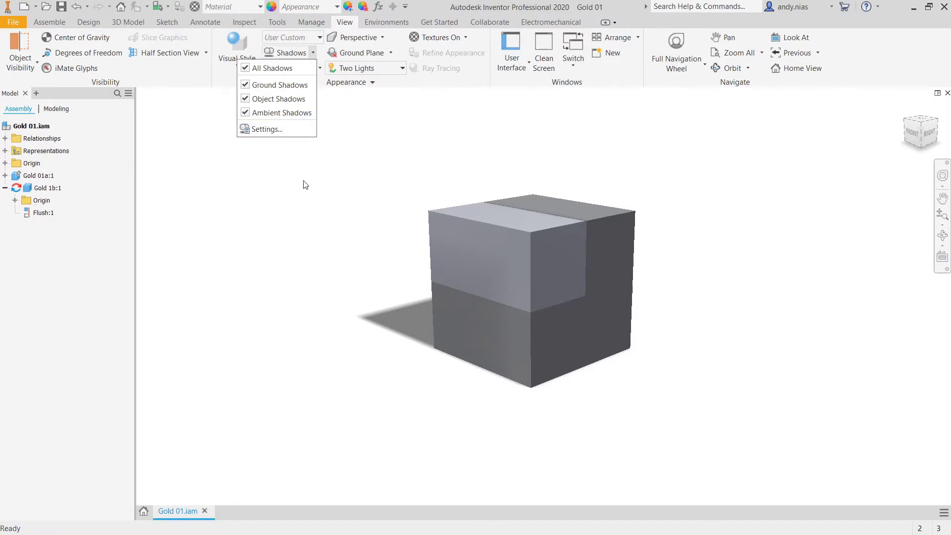
{"action": "left_click", "coordinate": [365, 144]}
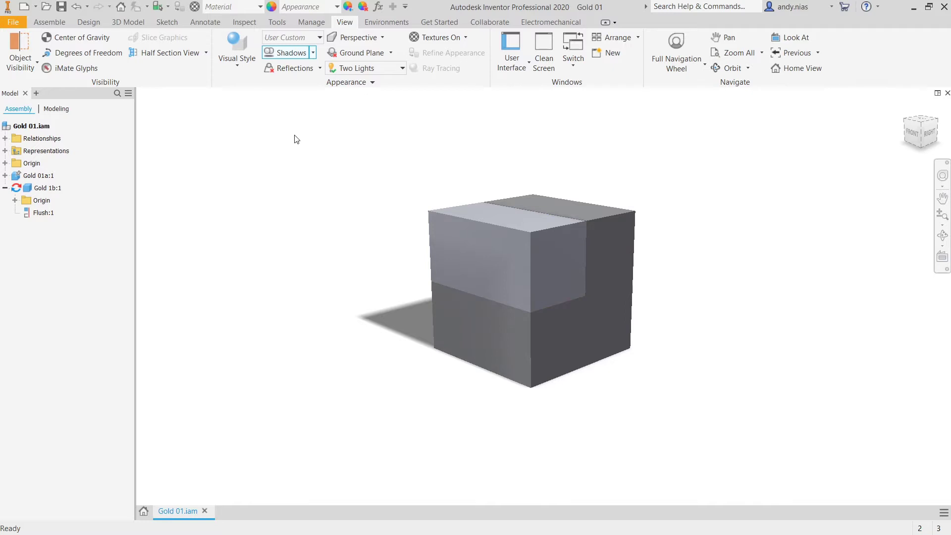
{"action": "left_click", "coordinate": [356, 71]}
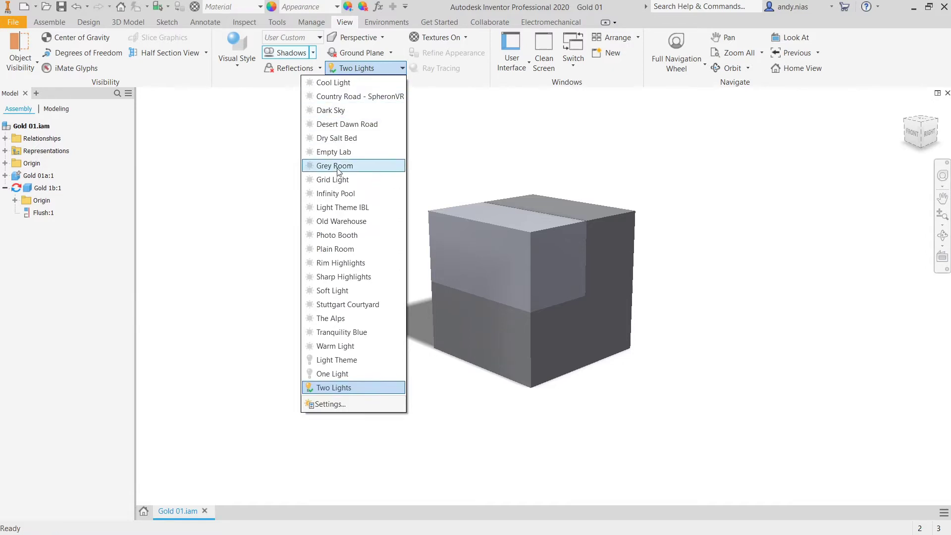
{"action": "left_click", "coordinate": [347, 389]}
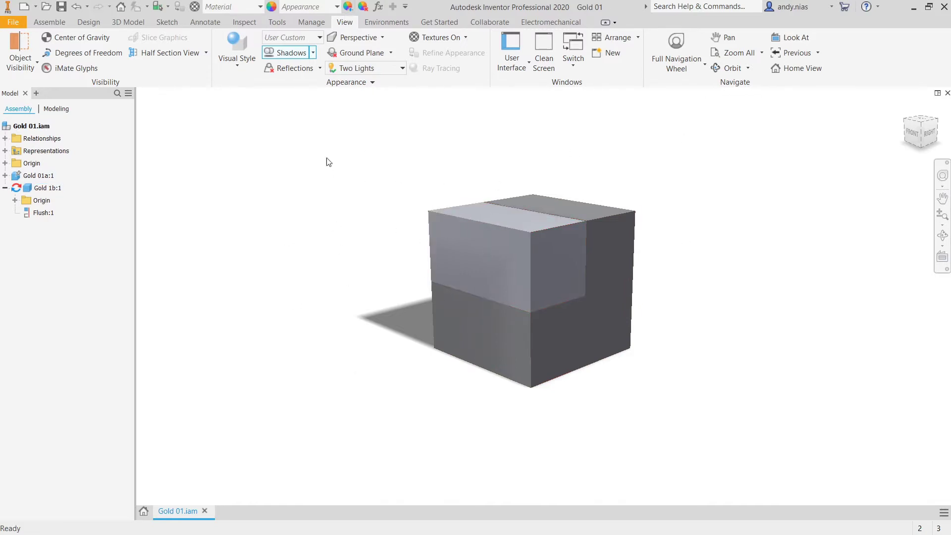
Open the shadow settings of the Two Lights lighting style, keeping the model in view
{"action": "left_click", "coordinate": [377, 70]}
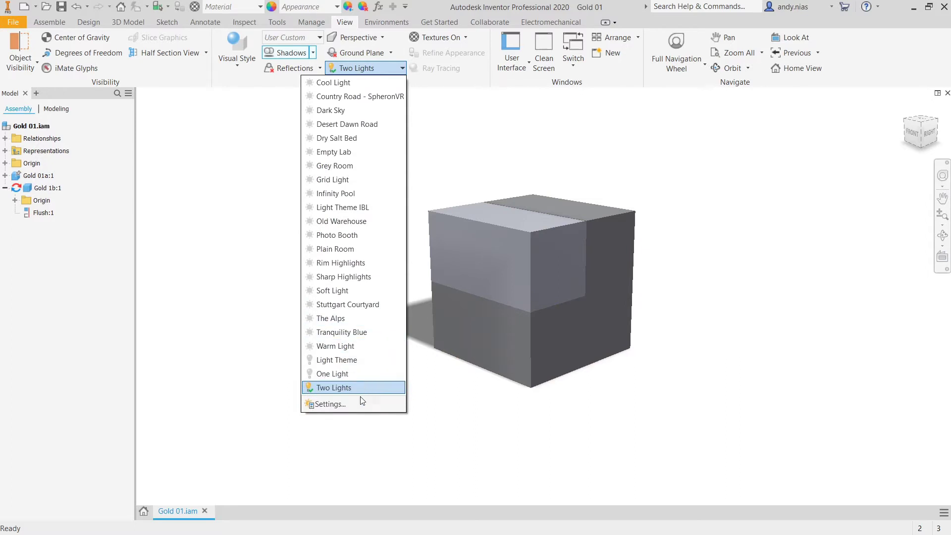
{"action": "left_click", "coordinate": [325, 405]}
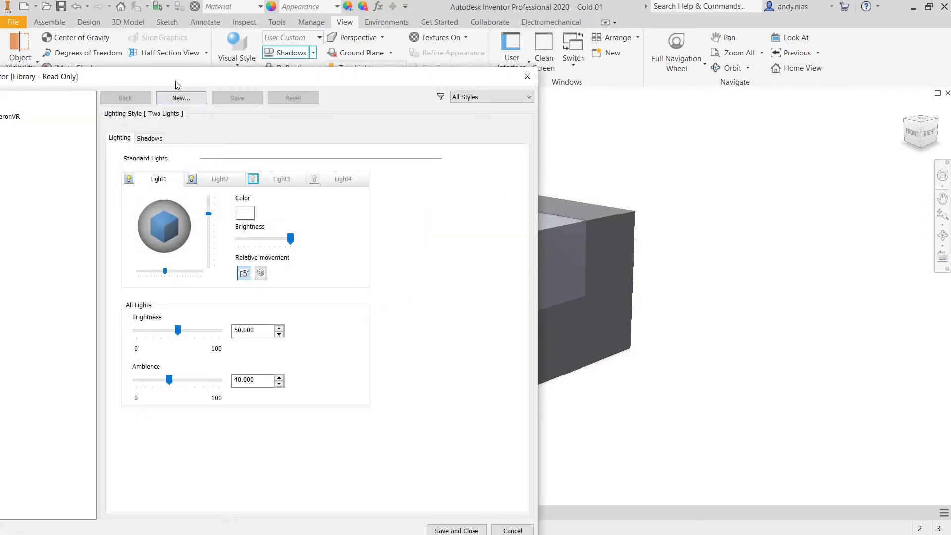
{"action": "left_click_drag", "start_coordinate": [178, 83], "coordinate": [196, 37]}
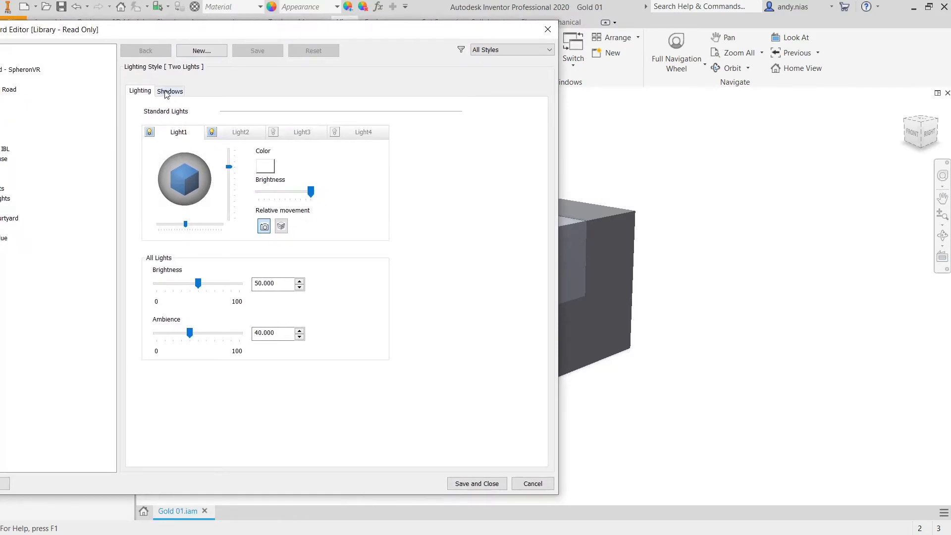
{"action": "left_click", "coordinate": [170, 92]}
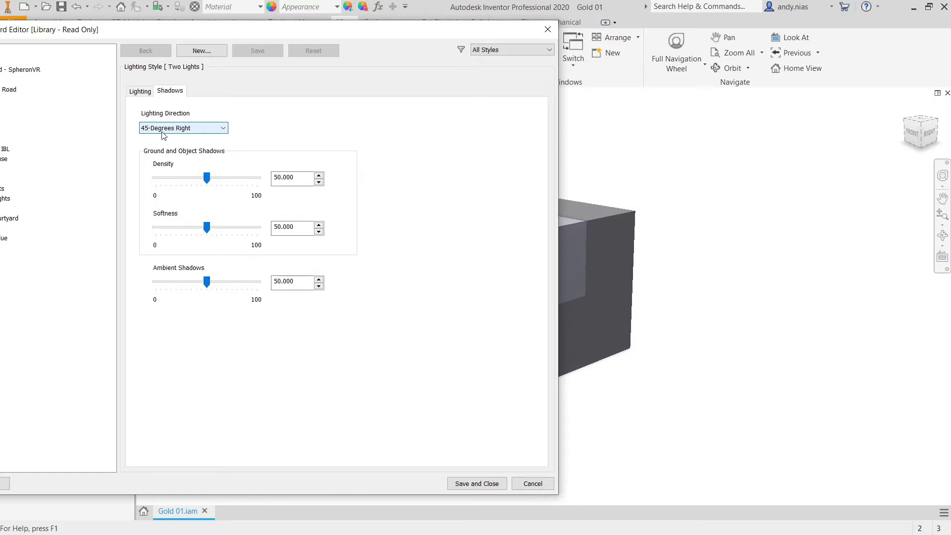
{"action": "left_click_drag", "start_coordinate": [355, 33], "coordinate": [294, 39]}
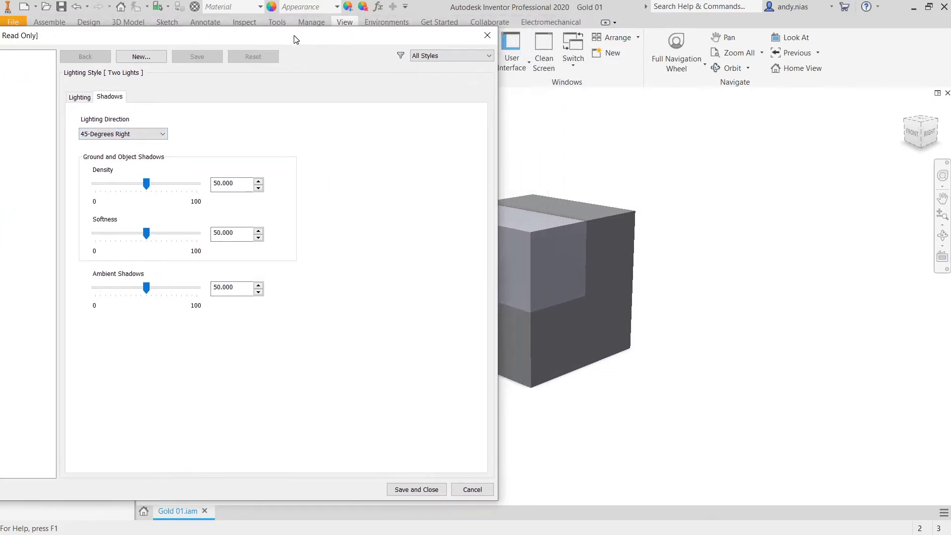
Try 45-Degrees Left and Above as the shadow lighting direction of the Two Lights style
{"action": "left_click", "coordinate": [137, 132]}
{"action": "left_click", "coordinate": [138, 144]}
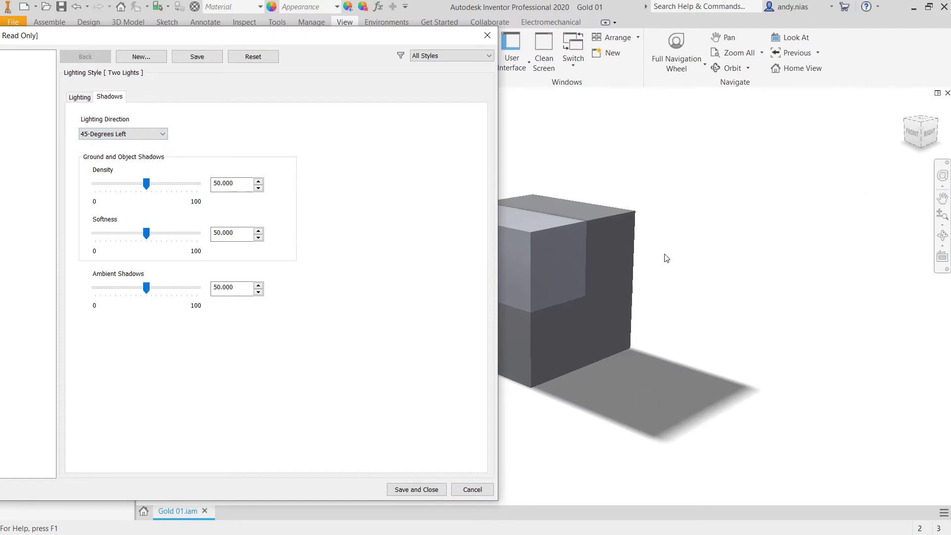
{"action": "key", "text": "F4"}
{"action": "mouse_move", "coordinate": [711, 297]}
{"action": "left_mouse_down"}
{"action": "mouse_move", "coordinate": [726, 299]}
{"action": "mouse_move", "coordinate": [703, 301]}
{"action": "left_mouse_up"}
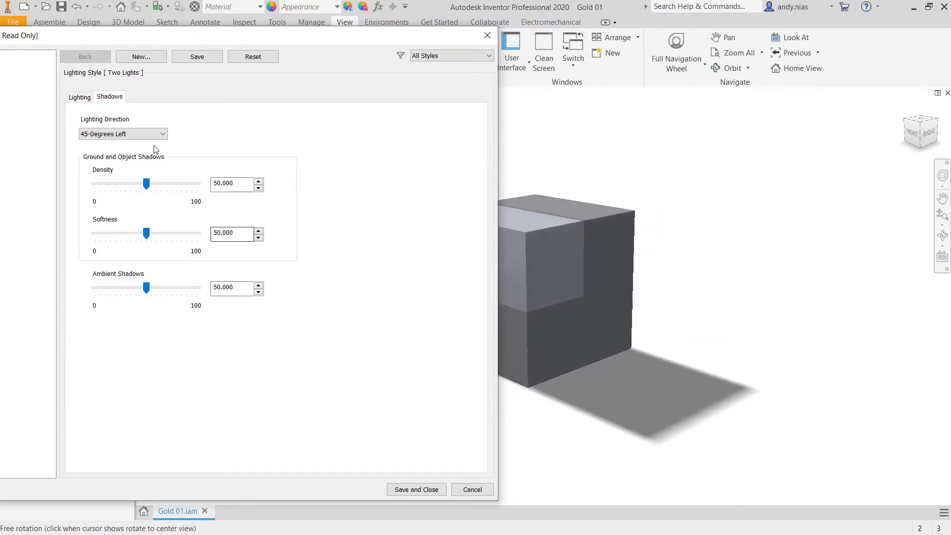
{"action": "left_click", "coordinate": [154, 135]}
{"action": "left_click", "coordinate": [127, 158]}
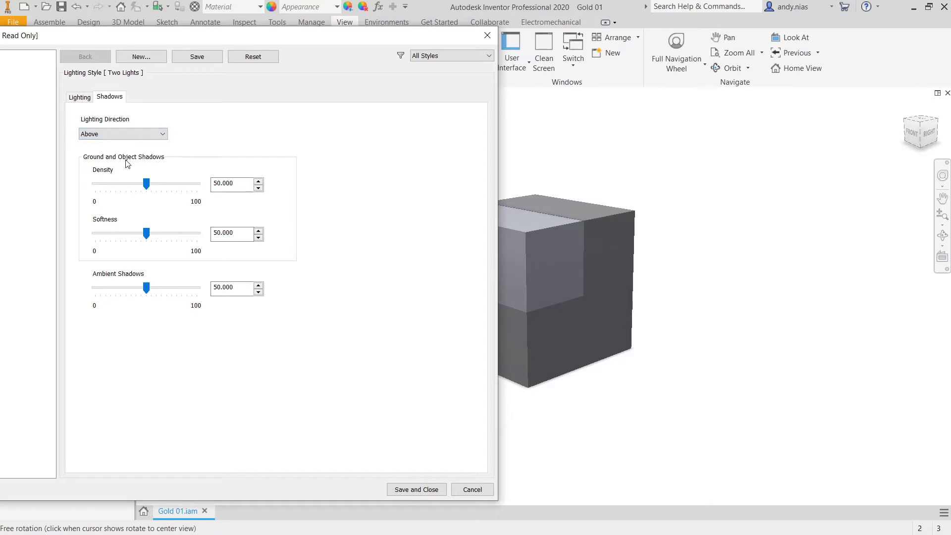
Set the shadow lighting direction of the Two Lights style to Light1
{"action": "left_click", "coordinate": [128, 135]}
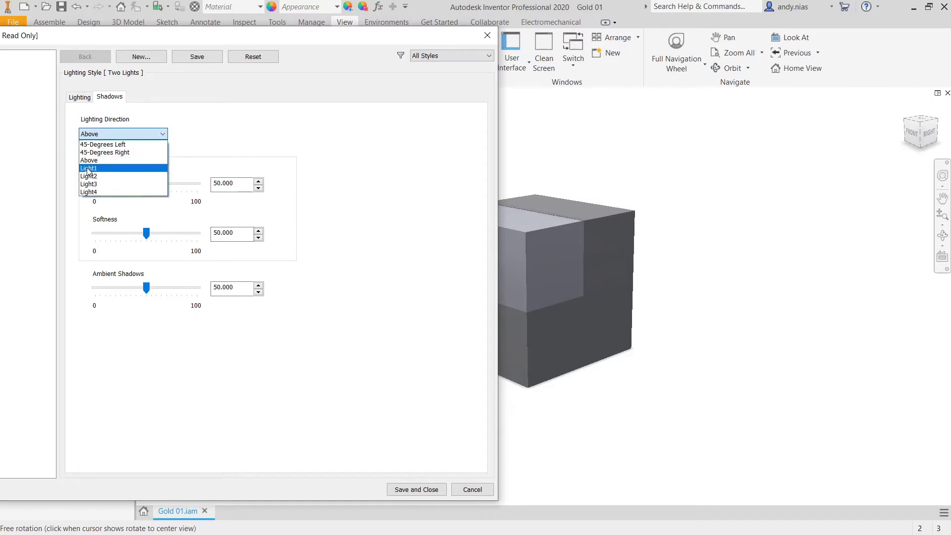
{"action": "left_click", "coordinate": [88, 169]}
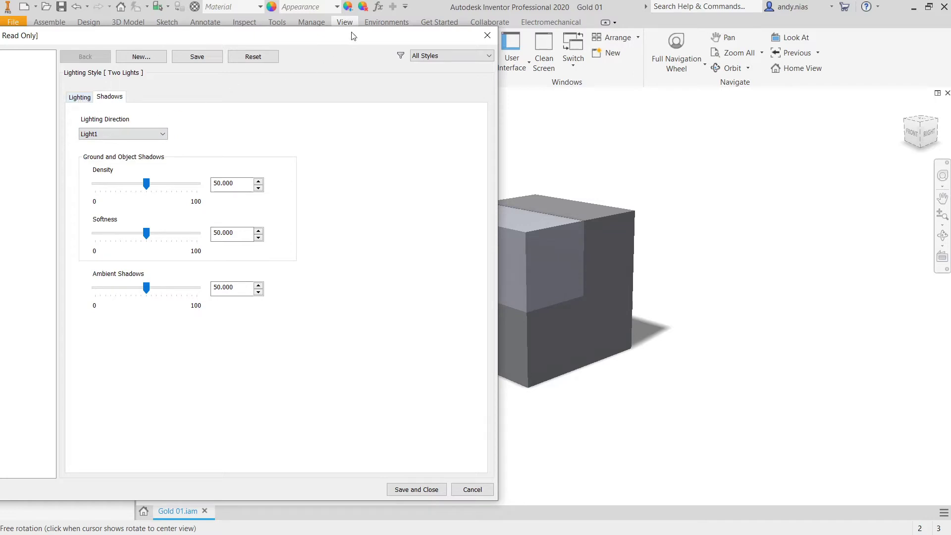
{"action": "left_click_drag", "start_coordinate": [353, 30], "coordinate": [450, 52]}
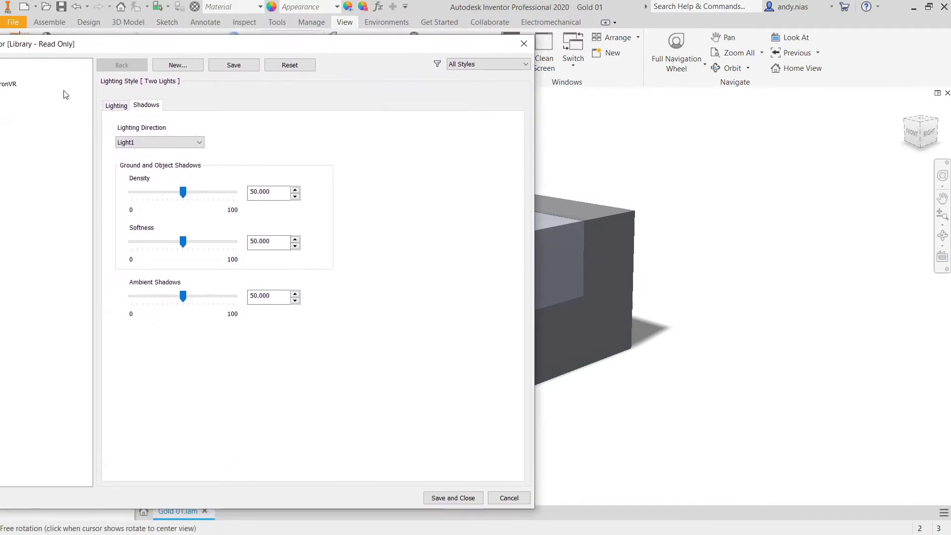
Adjust the vertical and horizontal position of Light1 to reshape the cast shadow, and save the lighting style
{"action": "left_click", "coordinate": [117, 106]}
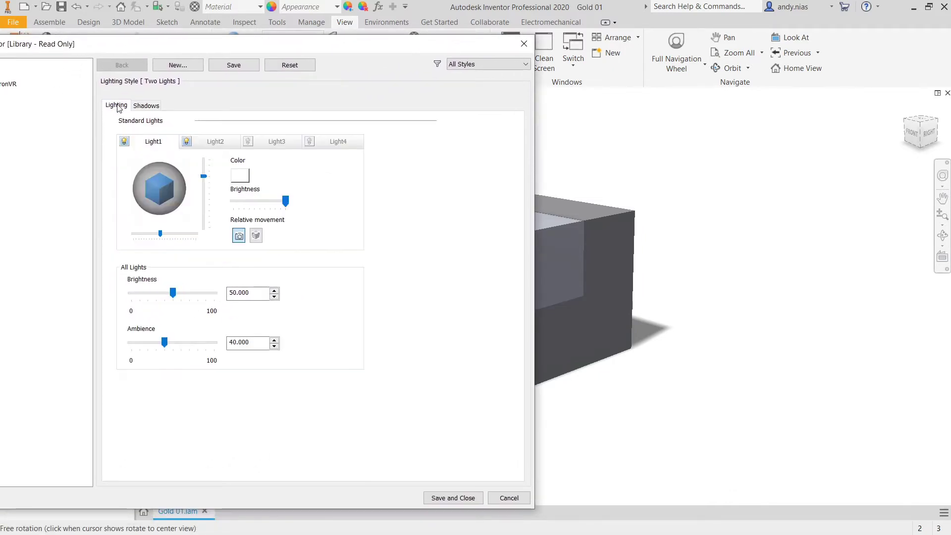
{"action": "mouse_move", "coordinate": [205, 179]}
{"action": "left_click_drag", "start_coordinate": [206, 179], "coordinate": [211, 180]}
{"action": "mouse_move", "coordinate": [160, 237]}
{"action": "left_click_drag", "start_coordinate": [160, 237], "coordinate": [156, 235]}
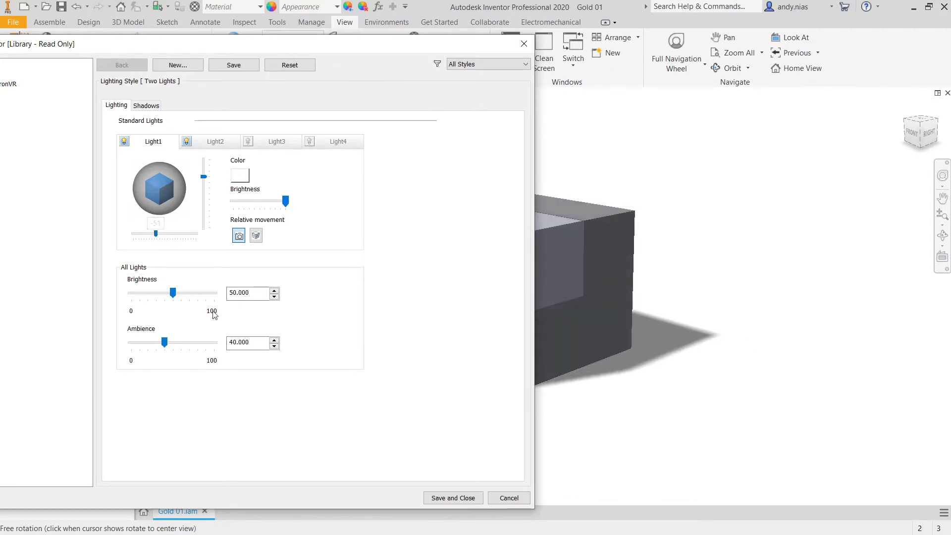
{"action": "left_click", "coordinate": [445, 499]}
Turn on ground reflections beneath the cube assembly
{"action": "middle_click_drag", "start_coordinate": [410, 431], "coordinate": [382, 436]}
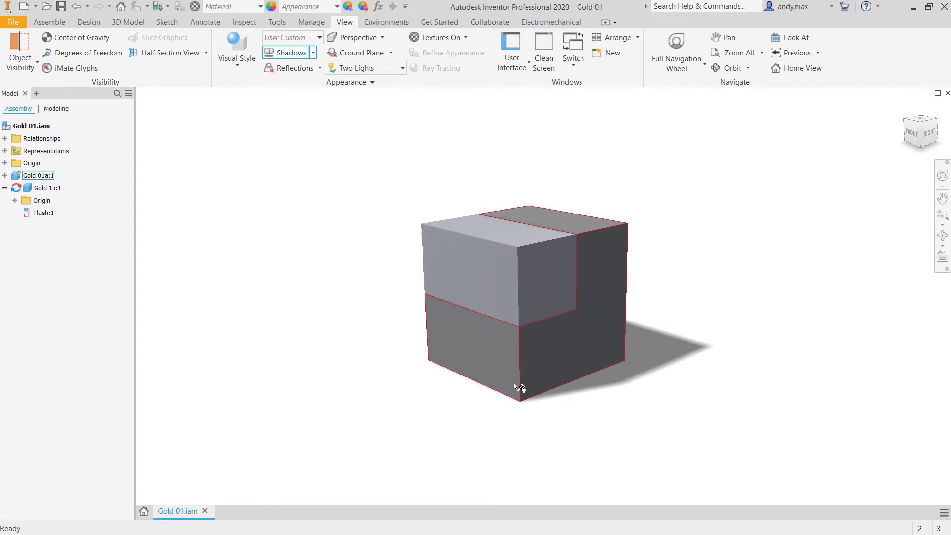
{"action": "left_click", "coordinate": [272, 68]}
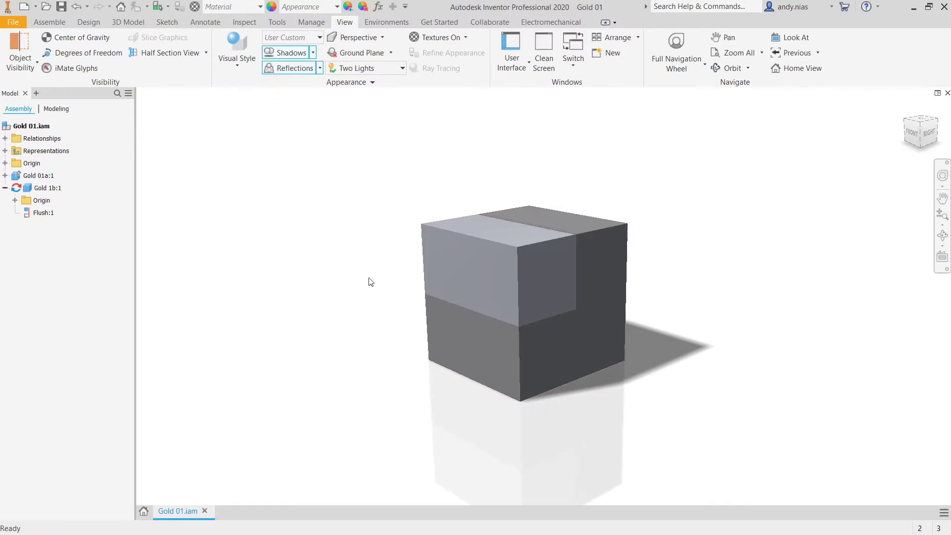
{"action": "middle_click_drag", "start_coordinate": [368, 282], "coordinate": [364, 248]}
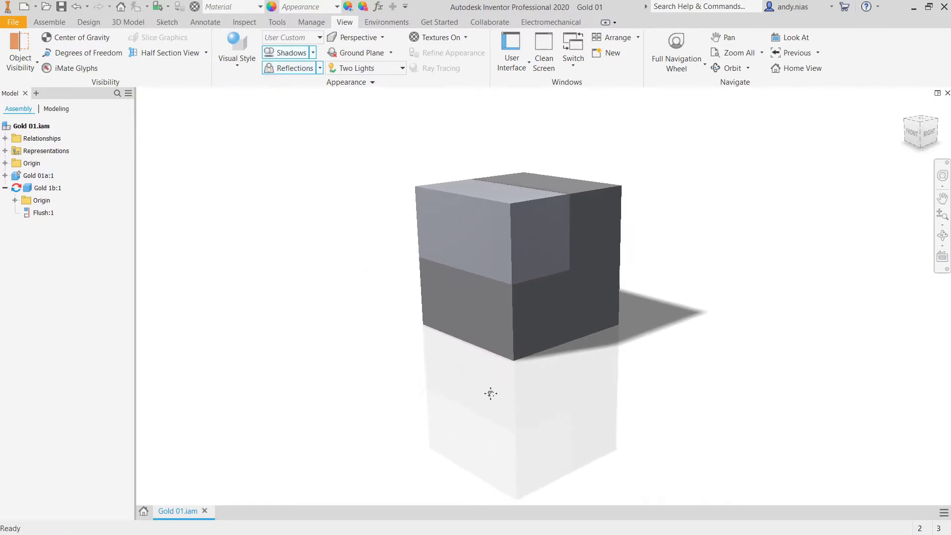
{"action": "middle_click_drag", "start_coordinate": [491, 394], "coordinate": [480, 383]}
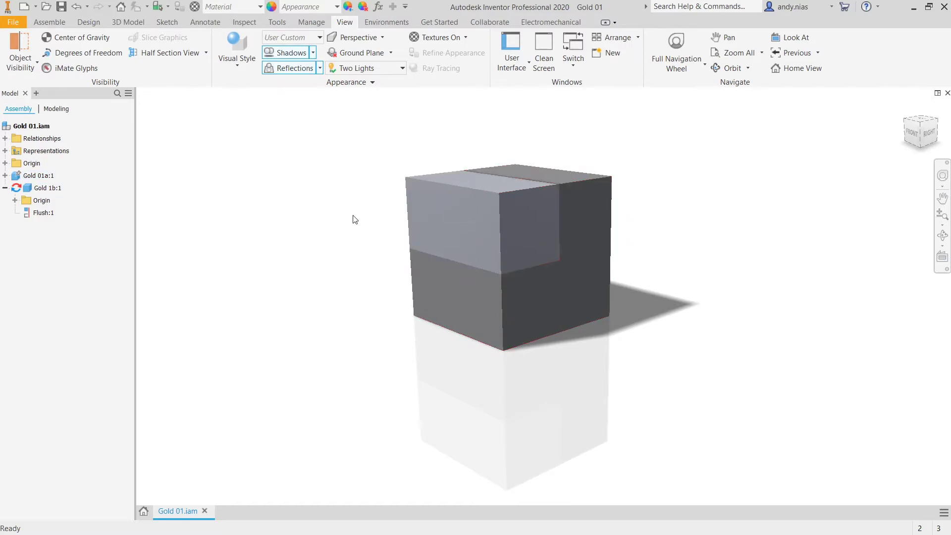
{"action": "left_click", "coordinate": [460, 237]}
{"action": "left_click", "coordinate": [510, 268]}
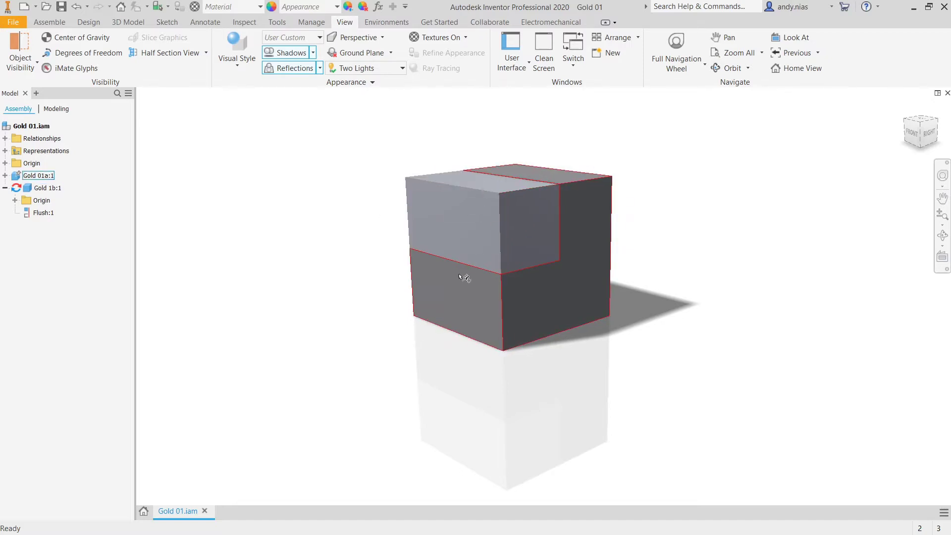
{"action": "left_click", "coordinate": [377, 221]}
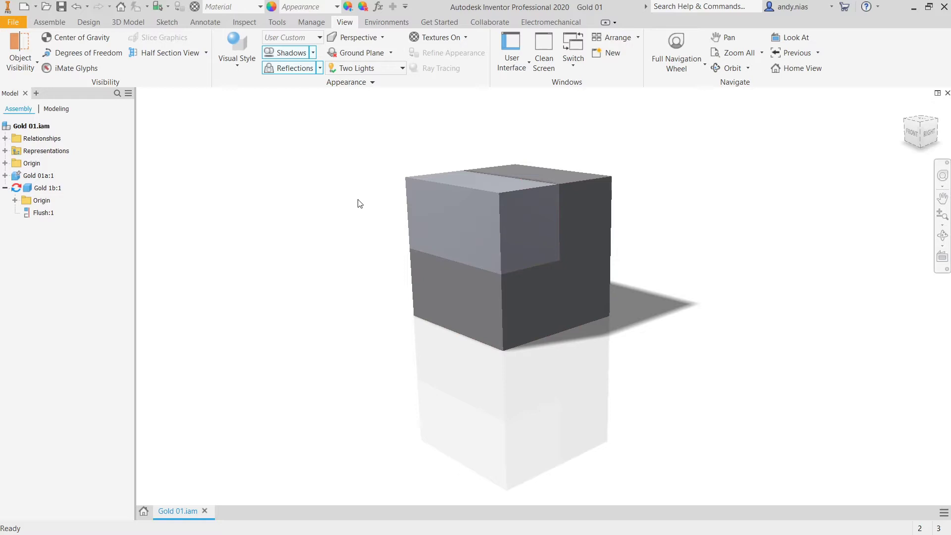
Set the assembly's visual style to Realistic and try Ray Tracing
{"action": "left_click", "coordinate": [237, 51]}
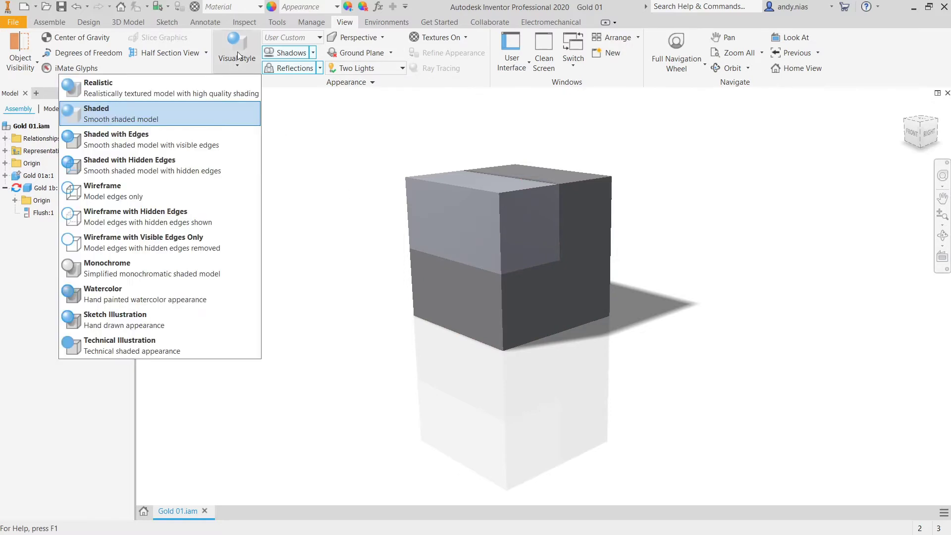
{"action": "left_click", "coordinate": [126, 90]}
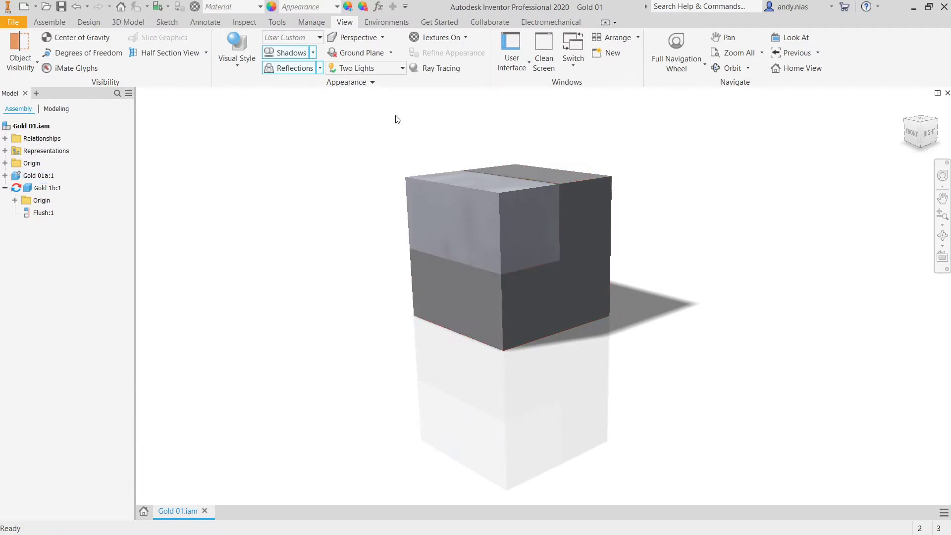
{"action": "left_click", "coordinate": [441, 69]}
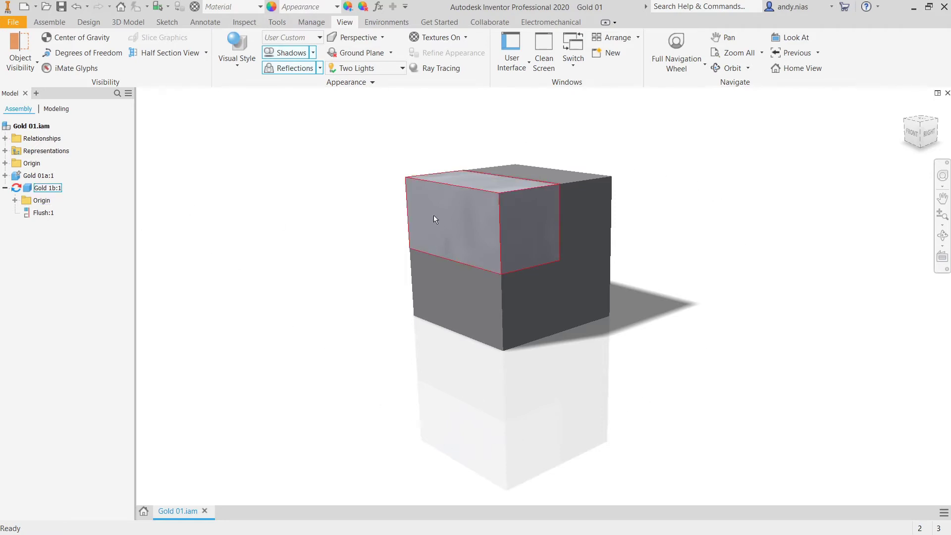
Open the part Gold 1b:1 for in-place editing and switch the appearance source to the Autodesk Appearance Library
{"action": "double_click", "coordinate": [455, 216]}
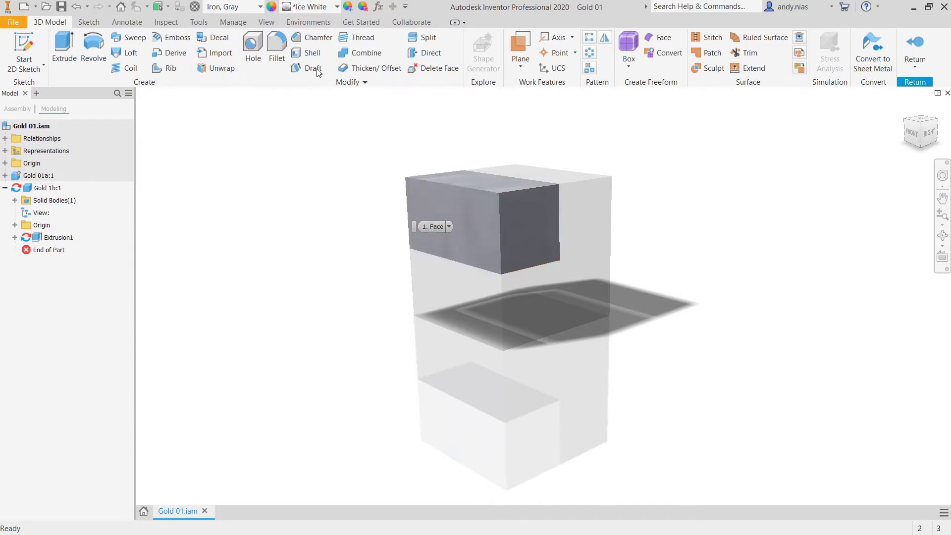
{"action": "left_click", "coordinate": [339, 10]}
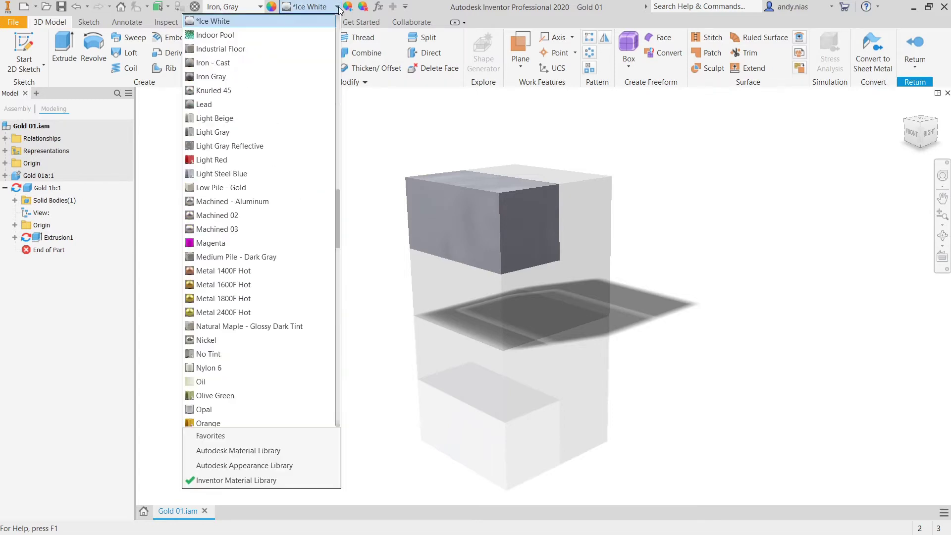
{"action": "scroll", "coordinate": [252, 77], "scroll_direction": "down", "scroll_amount": 5}
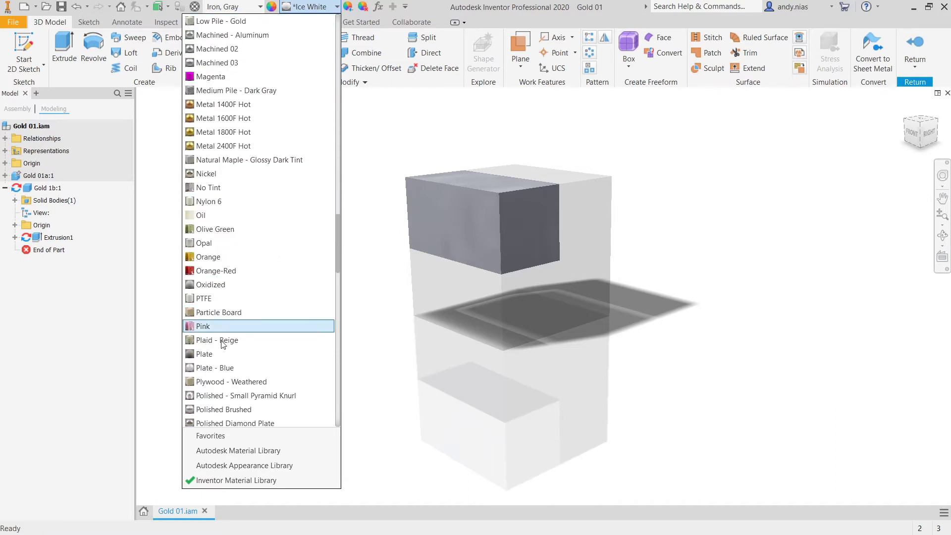
{"action": "scroll", "coordinate": [238, 411], "scroll_direction": "down", "scroll_amount": 1}
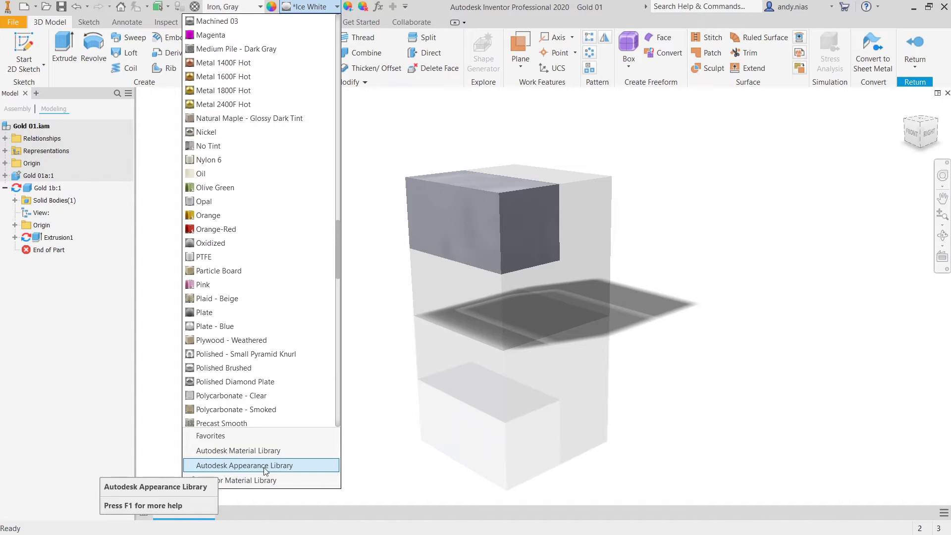
{"action": "left_click", "coordinate": [232, 471]}
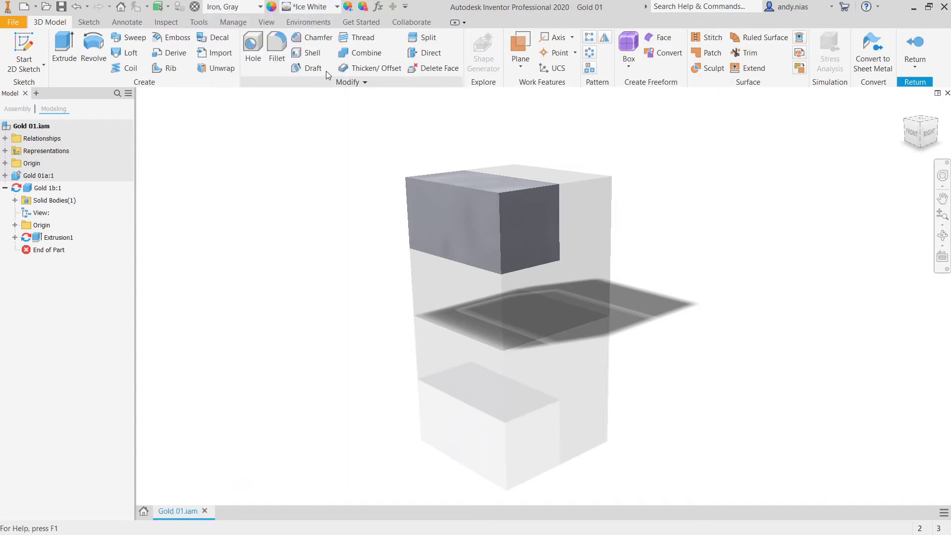
Apply the White Oak appearance to the part Gold 1b:1 and return to the assembly
{"action": "left_click", "coordinate": [338, 8]}
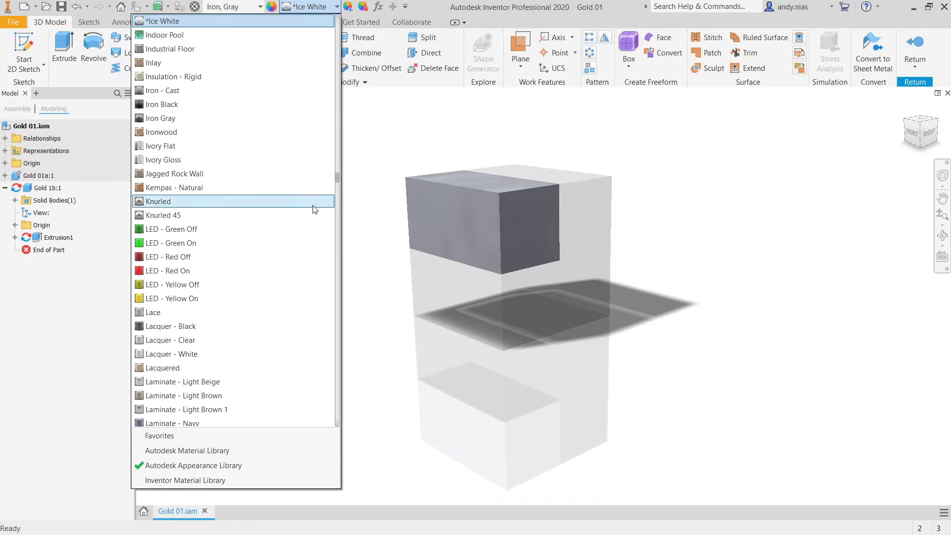
{"action": "scroll", "coordinate": [319, 196], "scroll_direction": "down", "scroll_amount": 13}
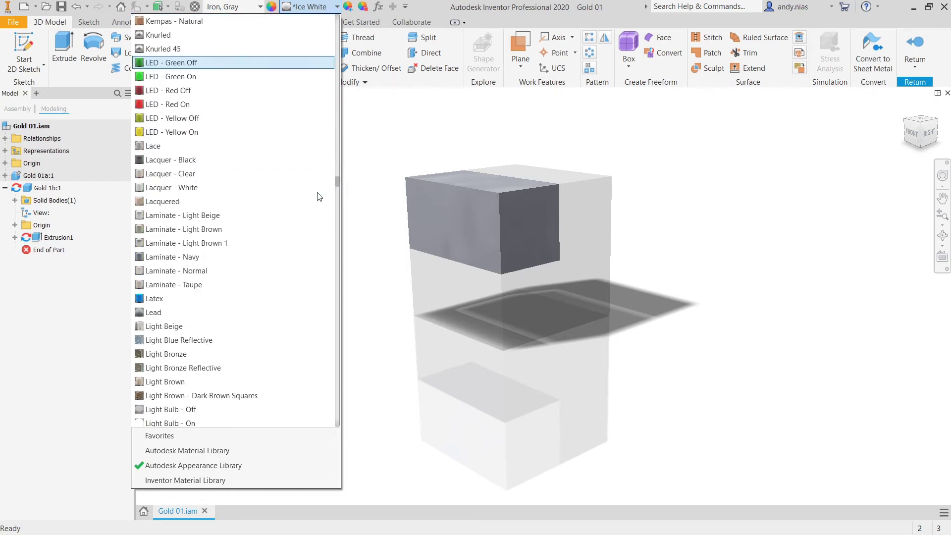
{"action": "scroll", "coordinate": [317, 194], "scroll_direction": "down", "scroll_amount": 5}
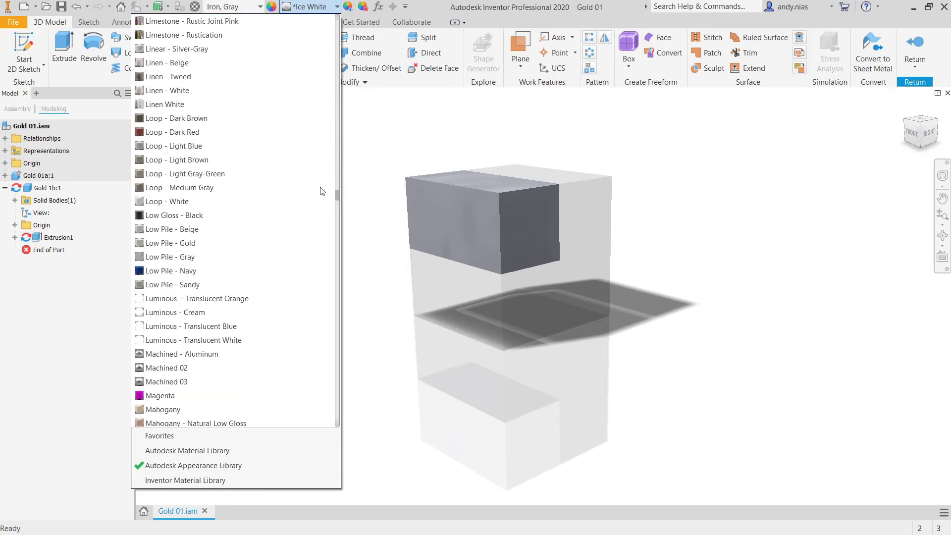
{"action": "key", "text": "w"}
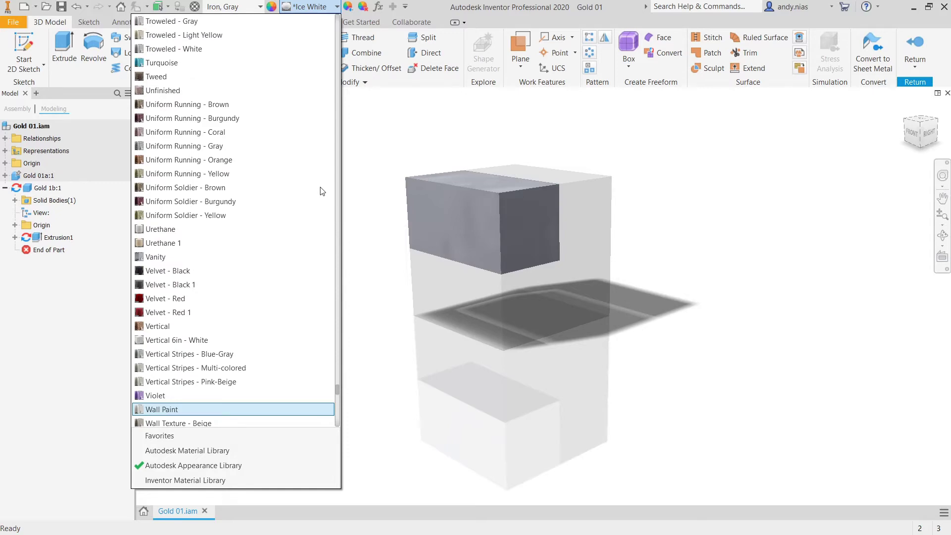
{"action": "scroll", "coordinate": [320, 193], "scroll_direction": "down", "scroll_amount": 11}
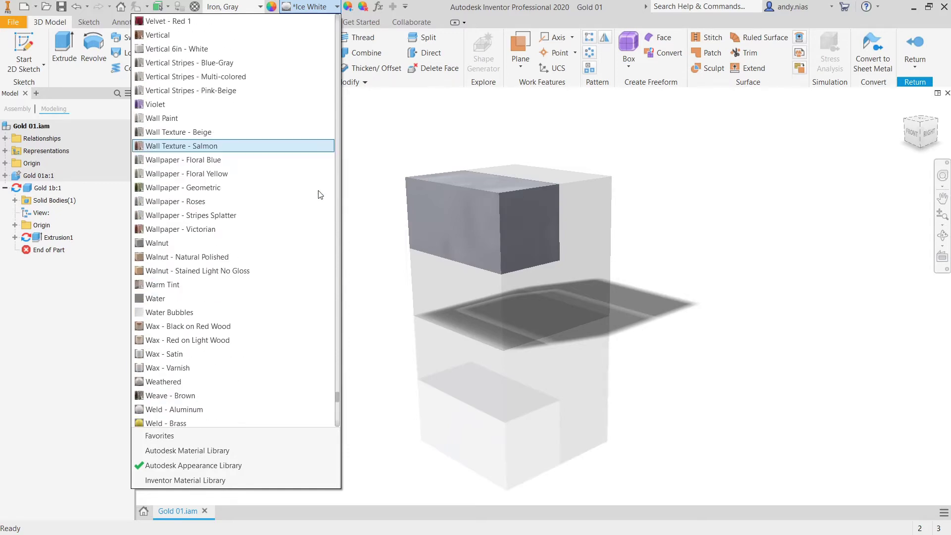
{"action": "scroll", "coordinate": [320, 194], "scroll_direction": "down", "scroll_amount": 7}
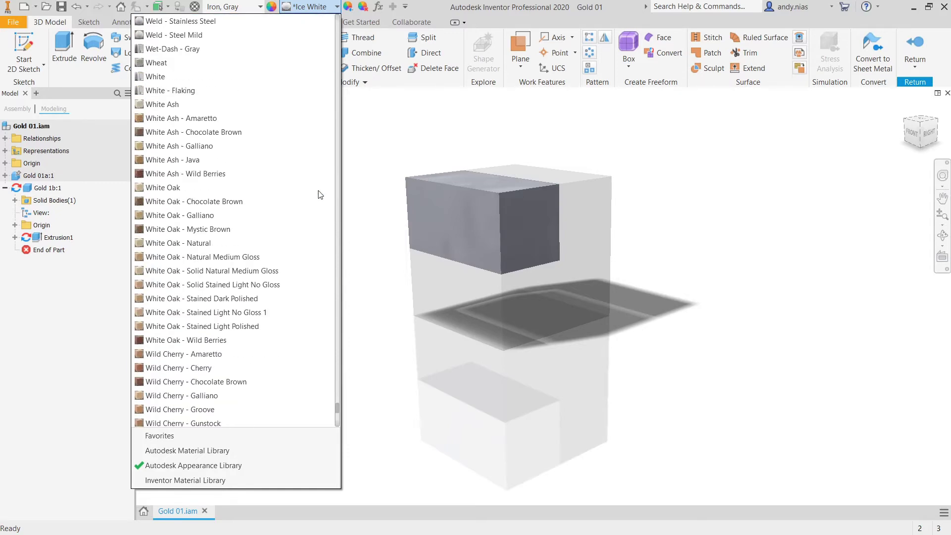
{"action": "left_click", "coordinate": [151, 189]}
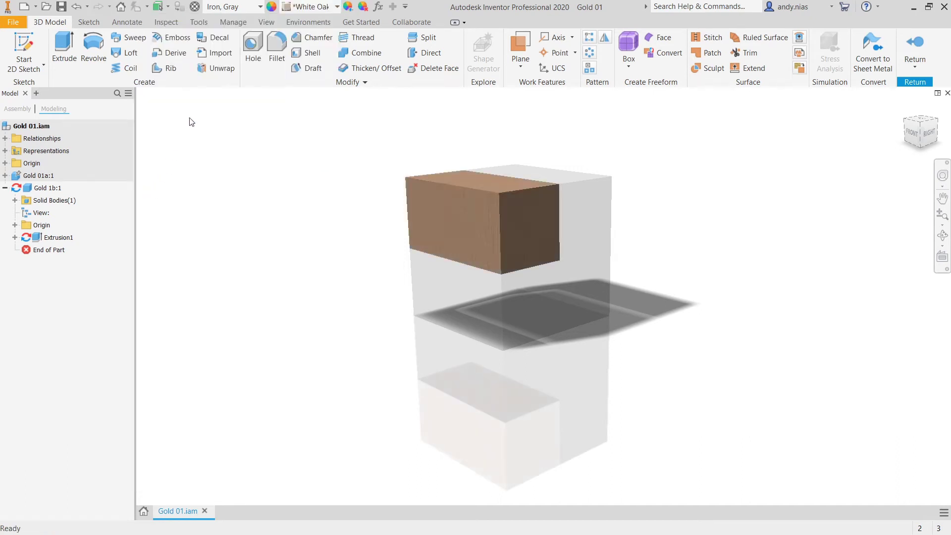
{"action": "left_click", "coordinate": [915, 43]}
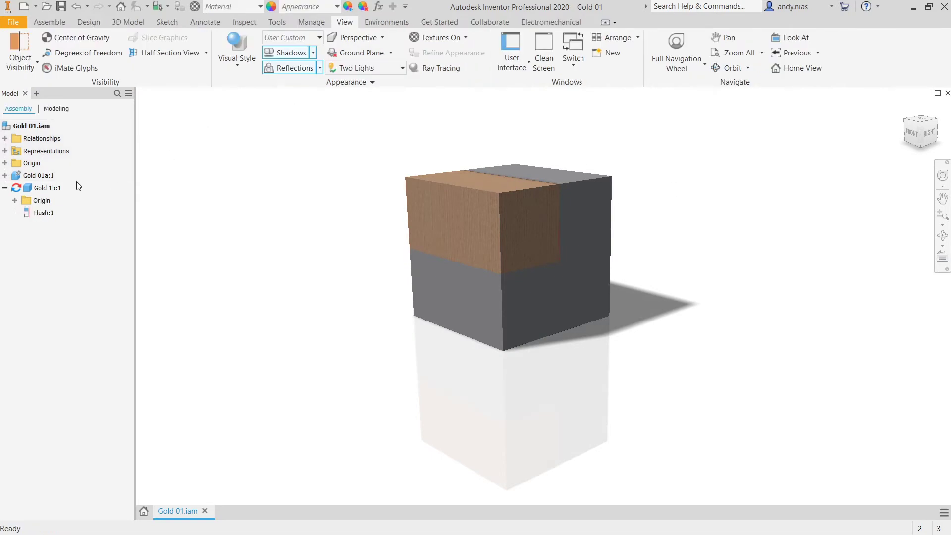
Edit the part Gold 01a:1 in place, give it the White Oak appearance, and return to the assembly
{"action": "double_click", "coordinate": [38, 178]}
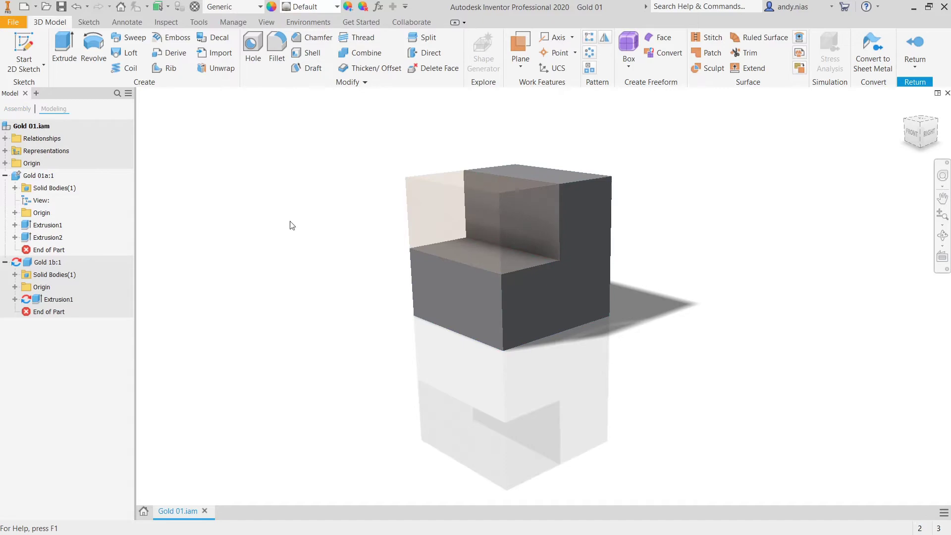
{"action": "left_click", "coordinate": [312, 7]}
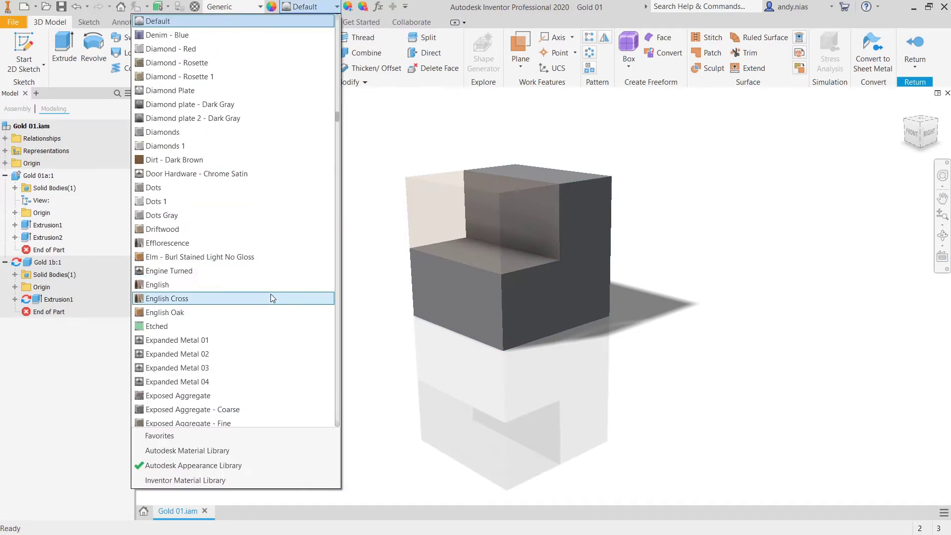
{"action": "scroll", "coordinate": [271, 298], "scroll_direction": "down", "scroll_amount": 20}
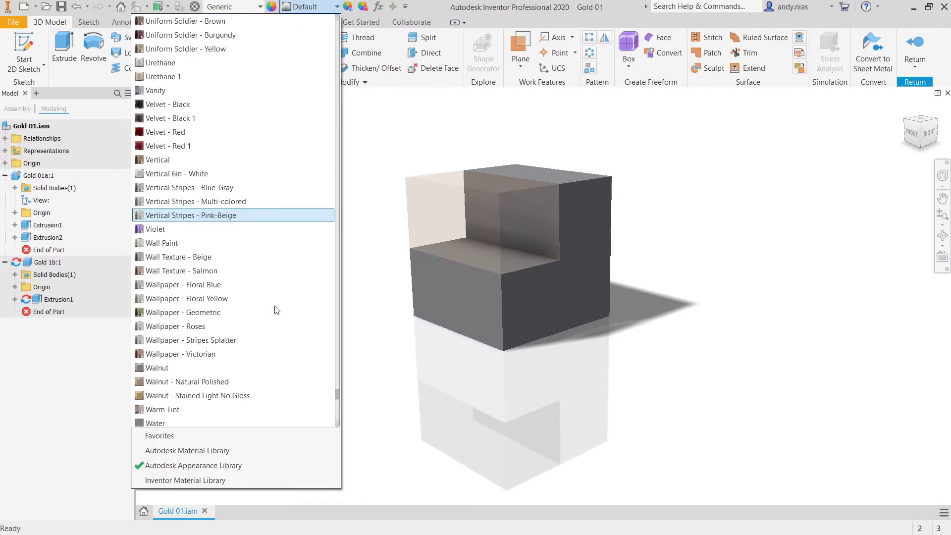
{"action": "scroll", "coordinate": [277, 310], "scroll_direction": "down", "scroll_amount": 10}
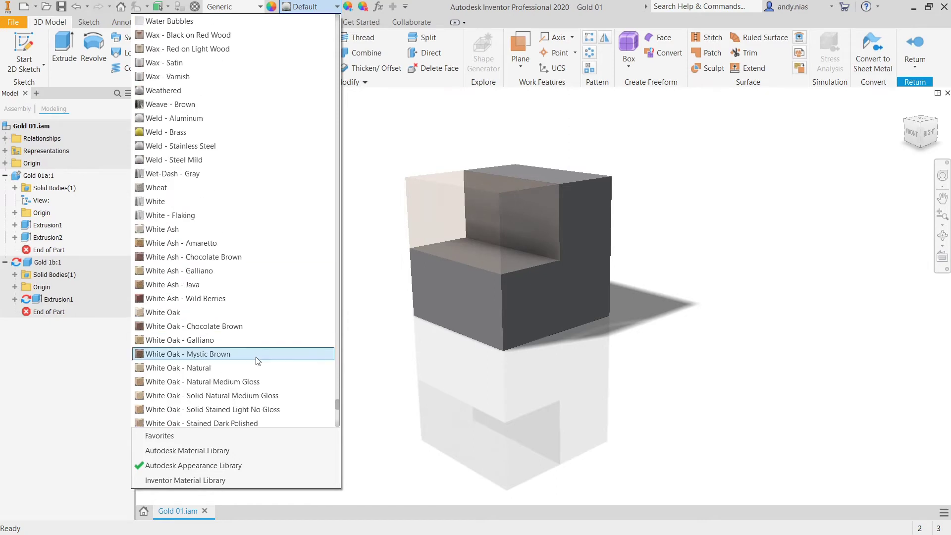
{"action": "scroll", "coordinate": [257, 361], "scroll_direction": "down", "scroll_amount": 1}
{"action": "left_click", "coordinate": [203, 270]}
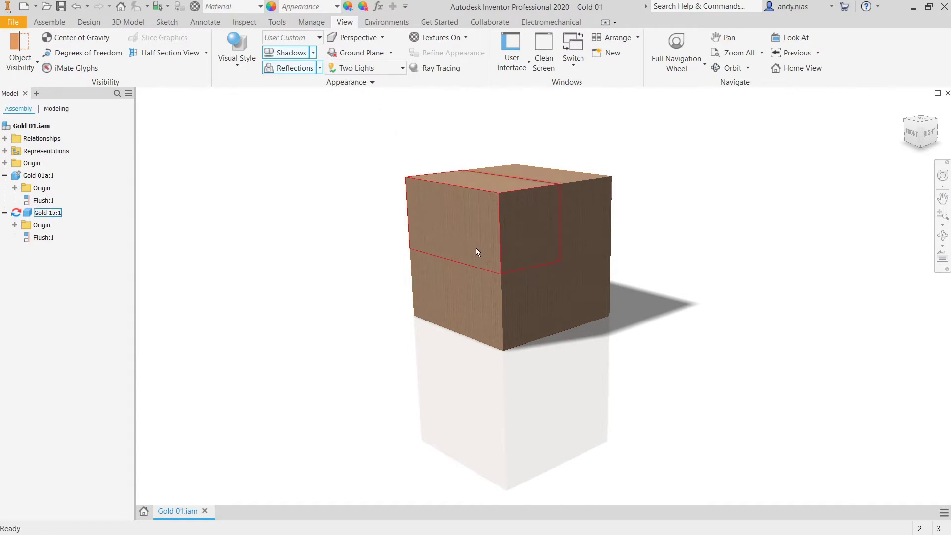
Examine the wood grain on the cube's faces up close and from farther away
{"action": "scroll", "coordinate": [476, 247], "scroll_direction": "up", "scroll_amount": 5}
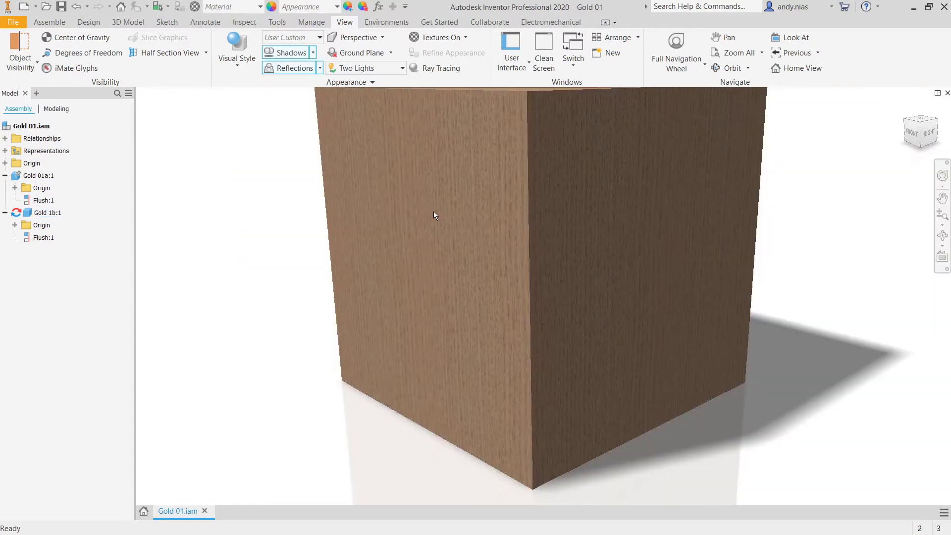
{"action": "scroll", "coordinate": [434, 214], "scroll_direction": "down", "scroll_amount": 5}
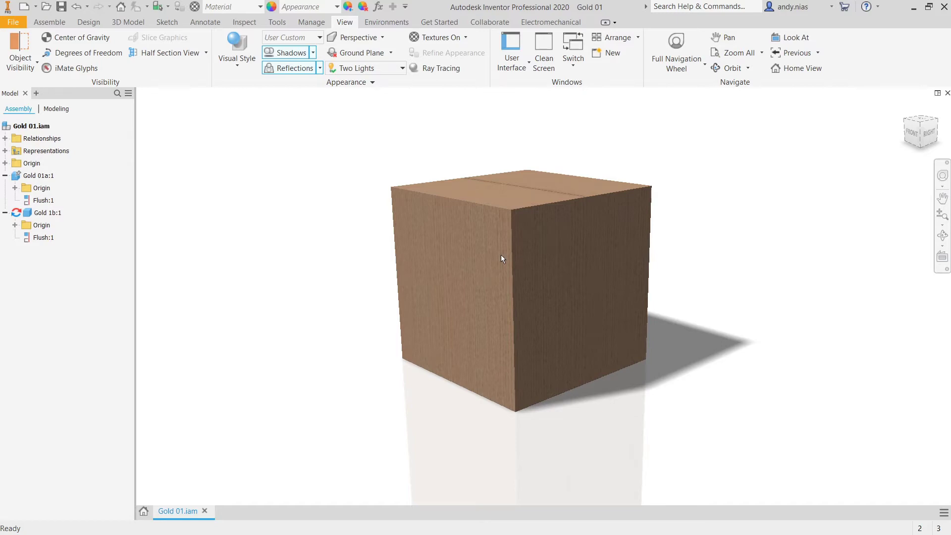
{"action": "scroll", "coordinate": [445, 249], "scroll_direction": "up", "scroll_amount": 6}
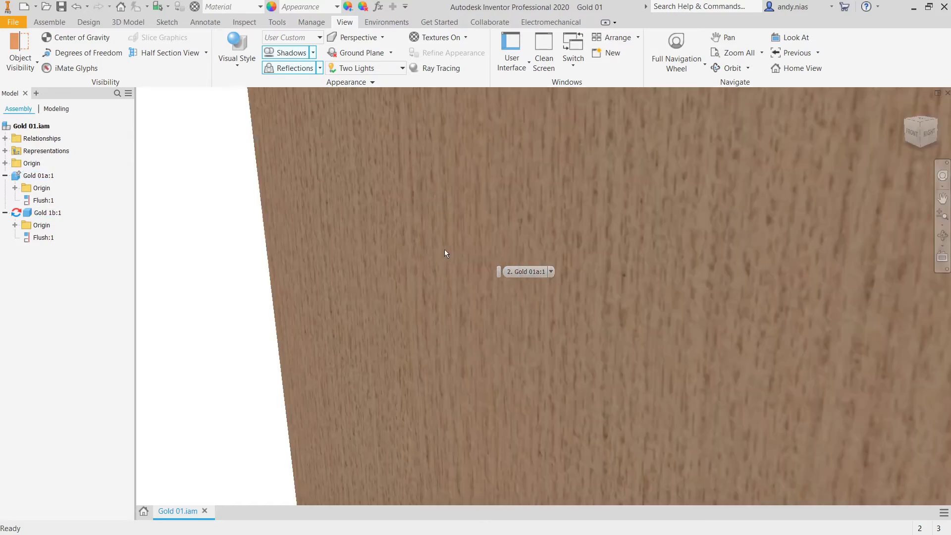
{"action": "scroll", "coordinate": [444, 249], "scroll_direction": "up", "scroll_amount": 2}
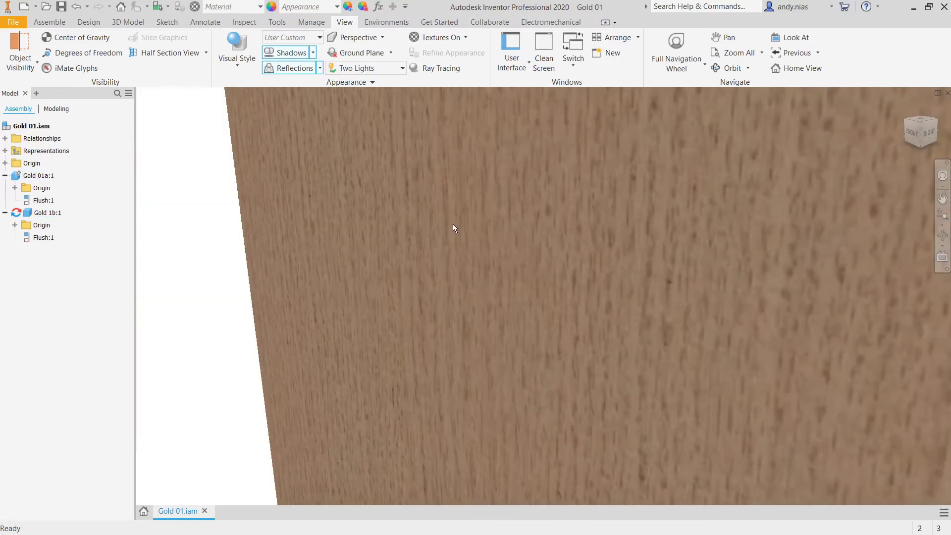
{"action": "scroll", "coordinate": [452, 224], "scroll_direction": "down", "scroll_amount": 8}
{"action": "scroll", "coordinate": [453, 224], "scroll_direction": "up", "scroll_amount": 3}
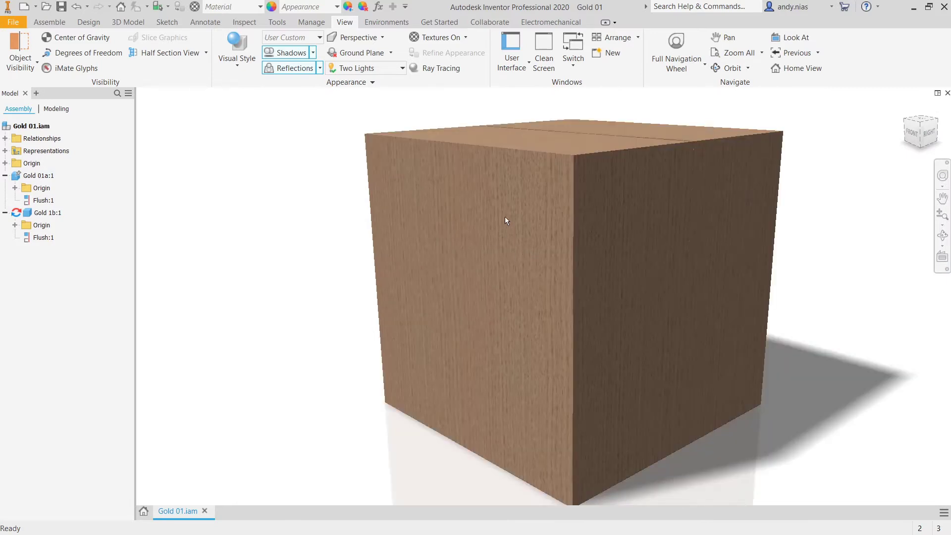
{"action": "mouse_move", "coordinate": [504, 215]}
Edit the part Gold 1b:1 in place and open the image texture of its White Oak appearance for editing
{"action": "left_click", "coordinate": [412, 198]}
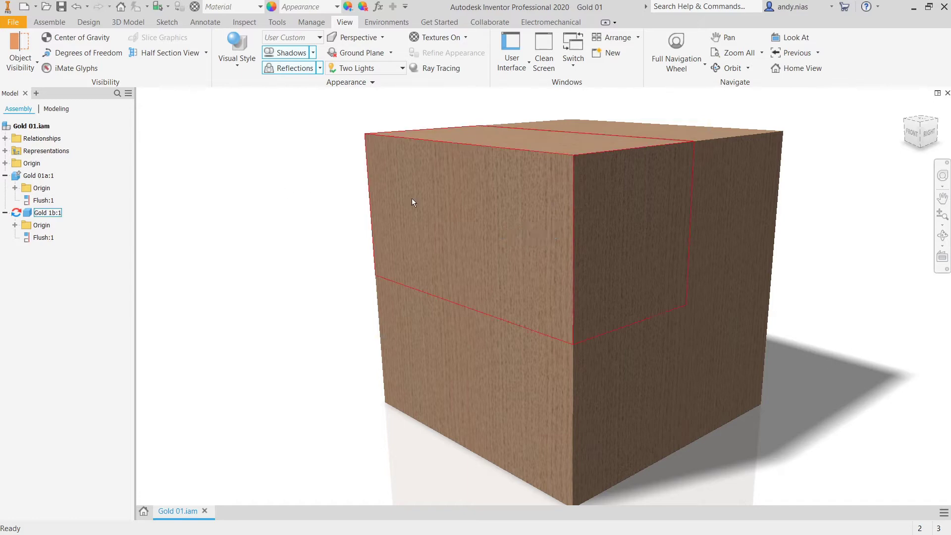
{"action": "double_click", "coordinate": [412, 197]}
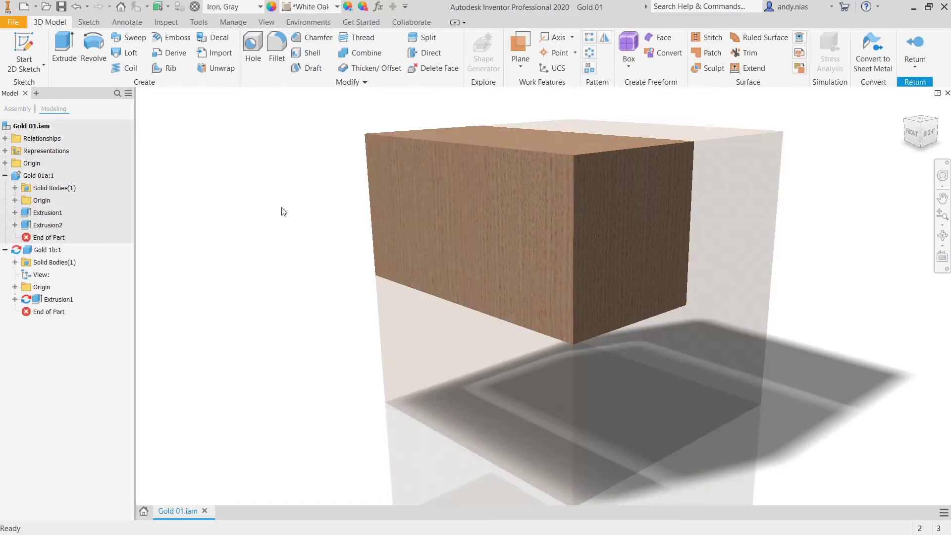
{"action": "left_click", "coordinate": [271, 7]}
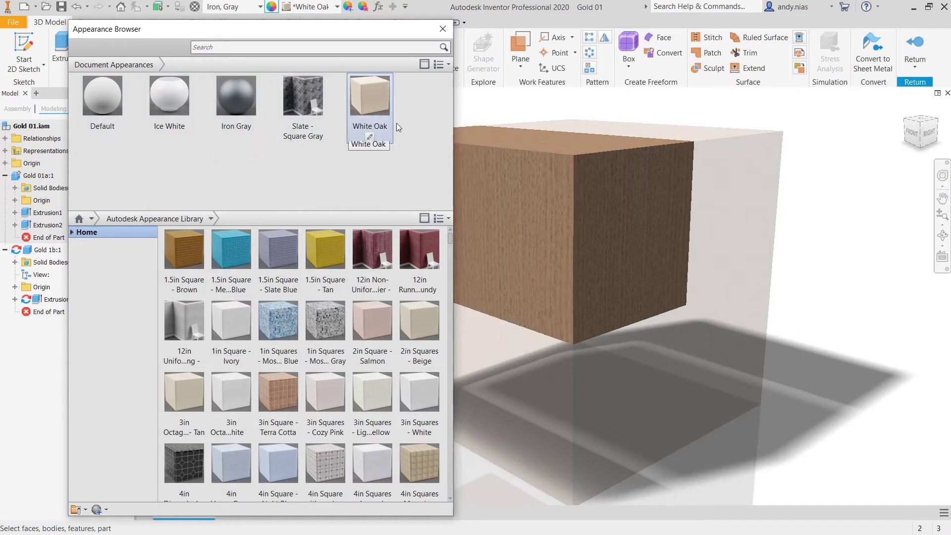
{"action": "right_click", "coordinate": [376, 102]}
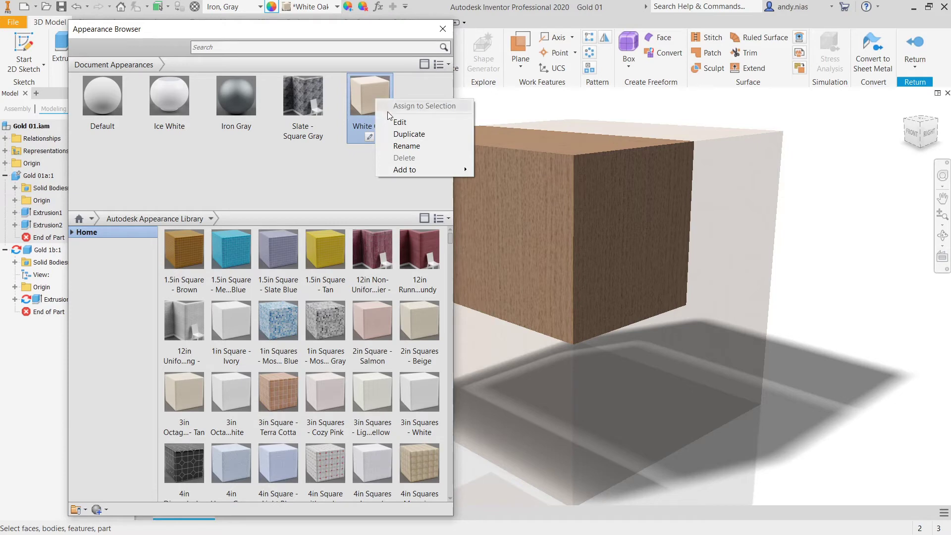
{"action": "left_click", "coordinate": [410, 126]}
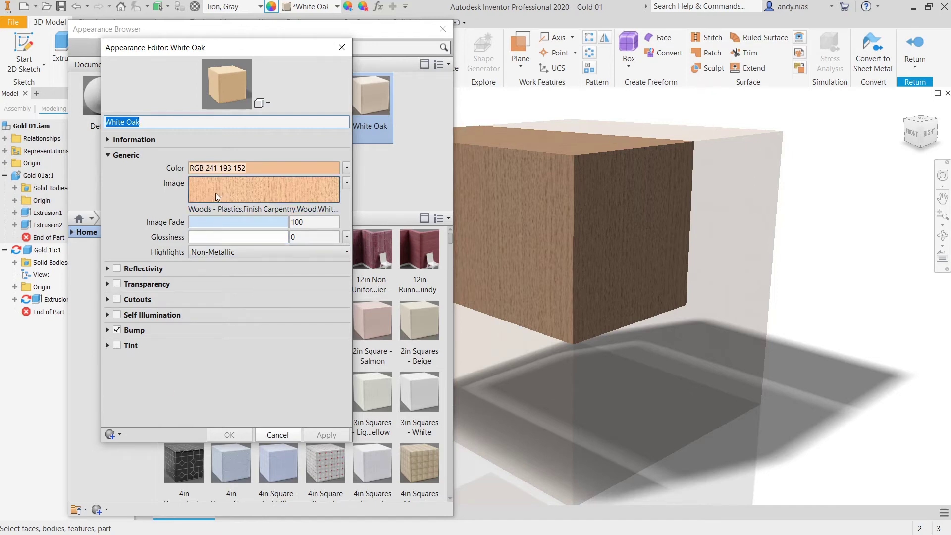
{"action": "left_click", "coordinate": [346, 183]}
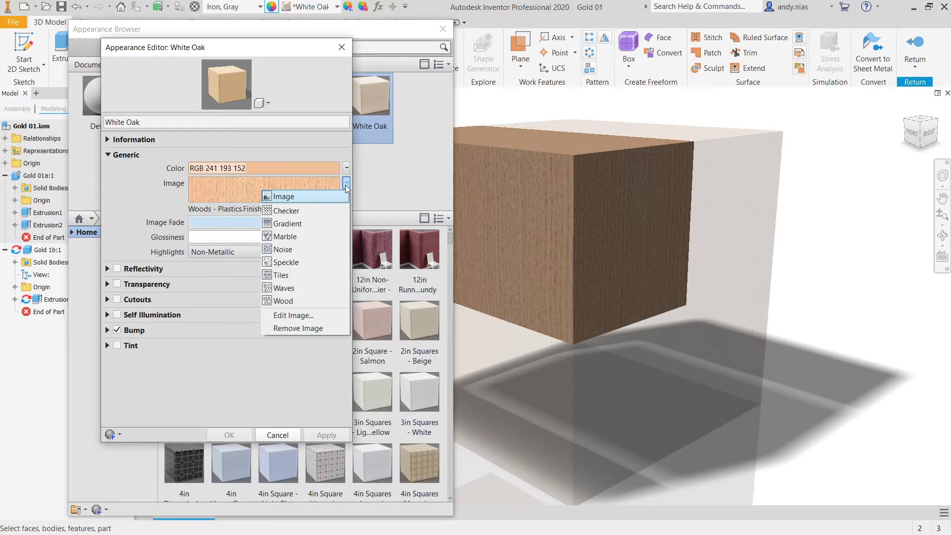
{"action": "left_click", "coordinate": [308, 315]}
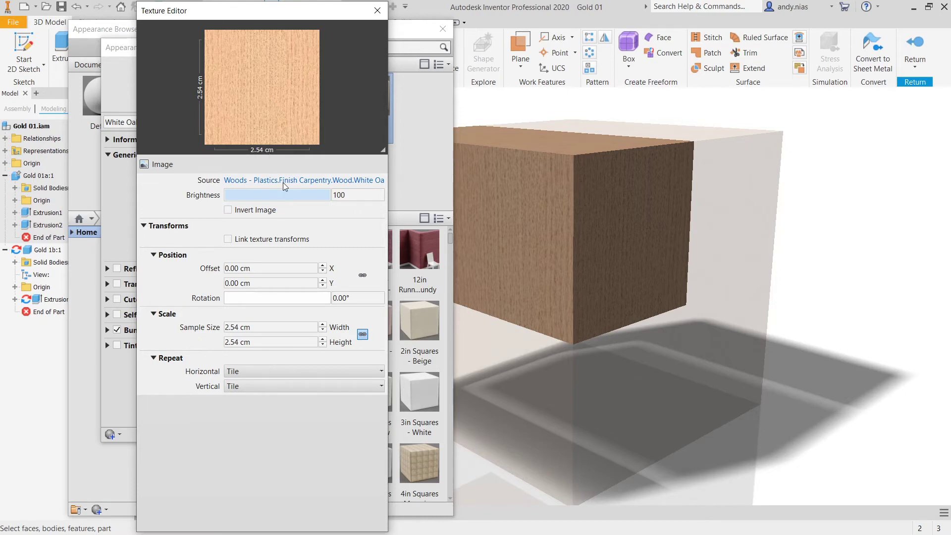
Set the White Oak texture's sample size to 10 cm wide and 10 cm high and apply the change
{"action": "double_click", "coordinate": [267, 328]}
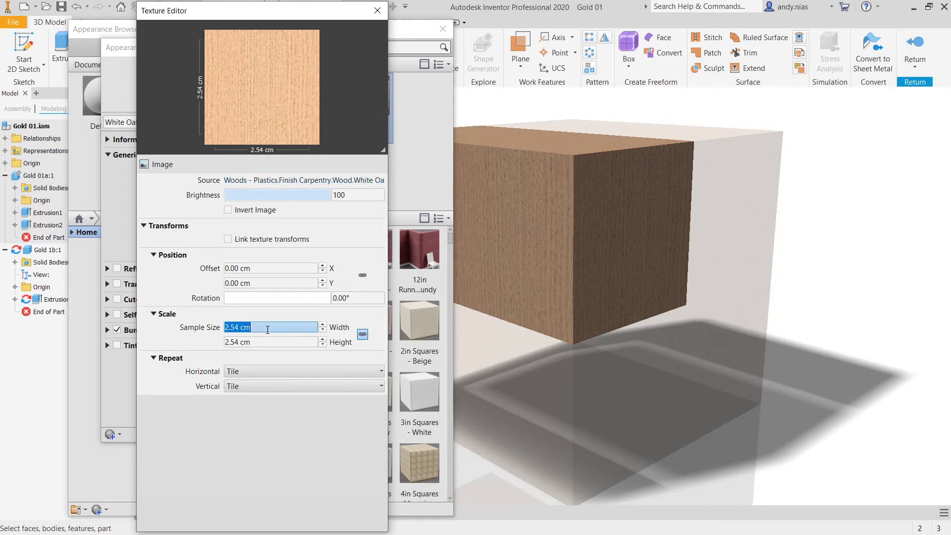
{"action": "type", "text": "10"}
{"action": "key", "text": "Tab"}
{"action": "type", "text": "1"}
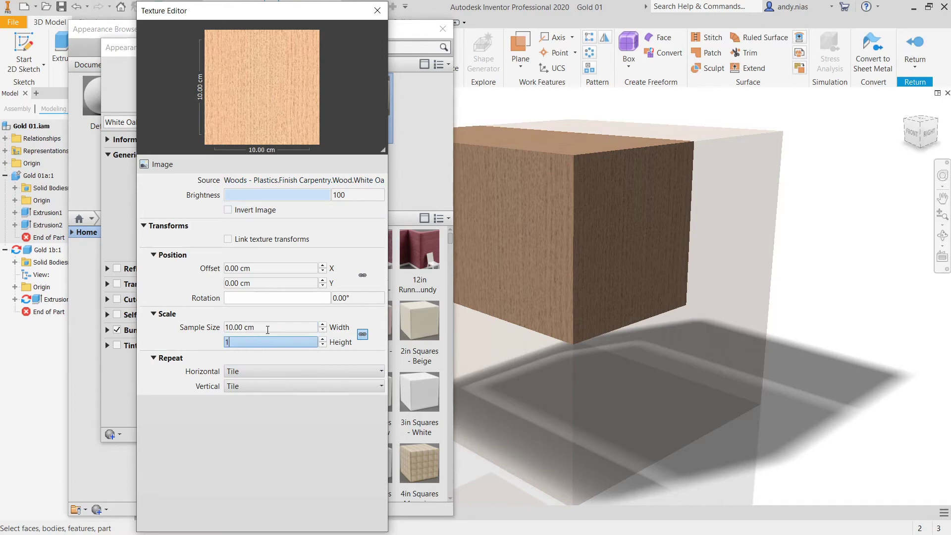
{"action": "key", "text": "Tab"}
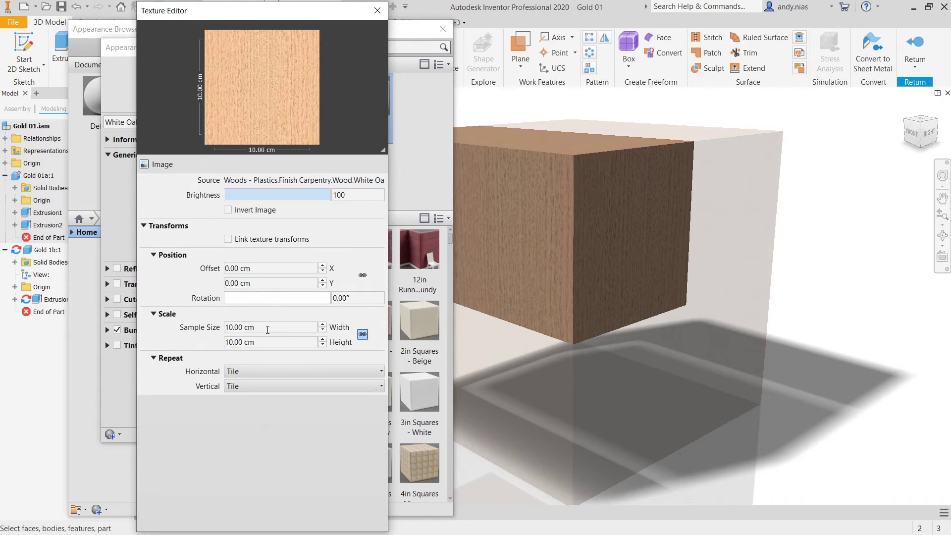
{"action": "left_click", "coordinate": [378, 10]}
{"action": "left_click", "coordinate": [333, 436]}
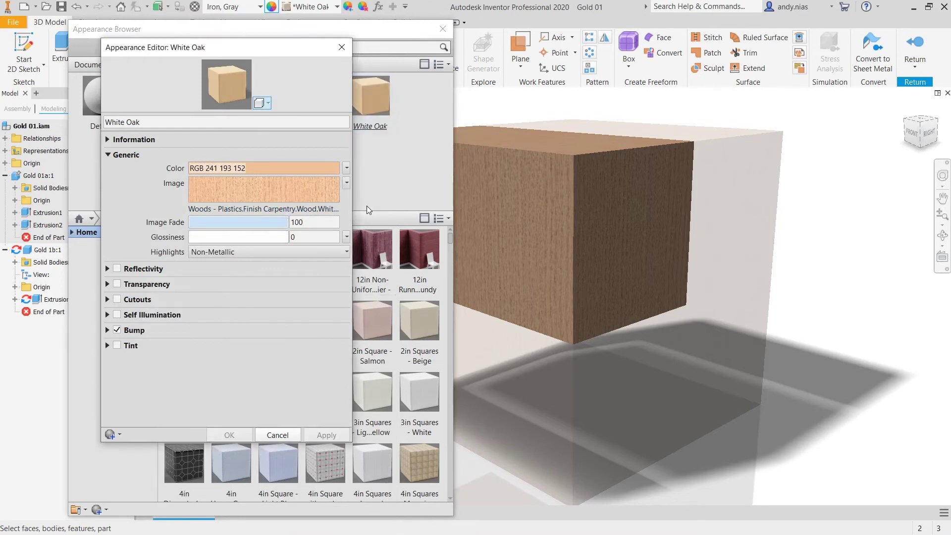
{"action": "left_click", "coordinate": [442, 29]}
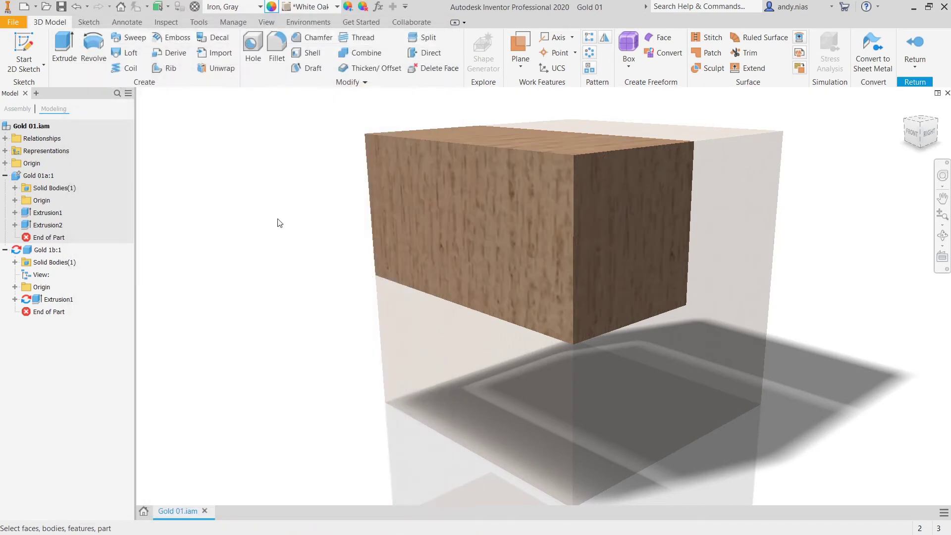
Reopen the image texture settings of the part's White Oak appearance
{"action": "scroll", "coordinate": [361, 257], "scroll_direction": "up", "scroll_amount": 3}
{"action": "scroll", "coordinate": [361, 257], "scroll_direction": "up", "scroll_amount": 2}
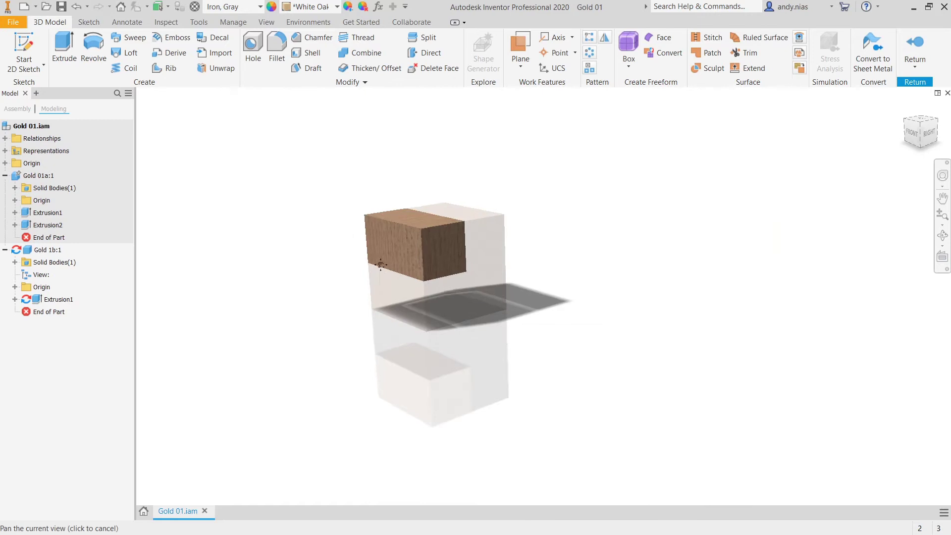
{"action": "scroll", "coordinate": [403, 276], "scroll_direction": "down", "scroll_amount": 2}
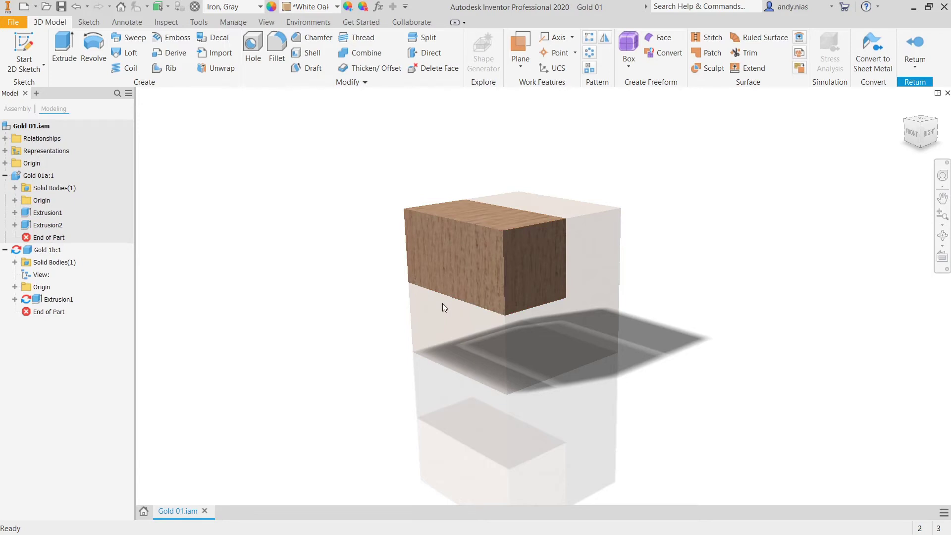
{"action": "left_click", "coordinate": [444, 264]}
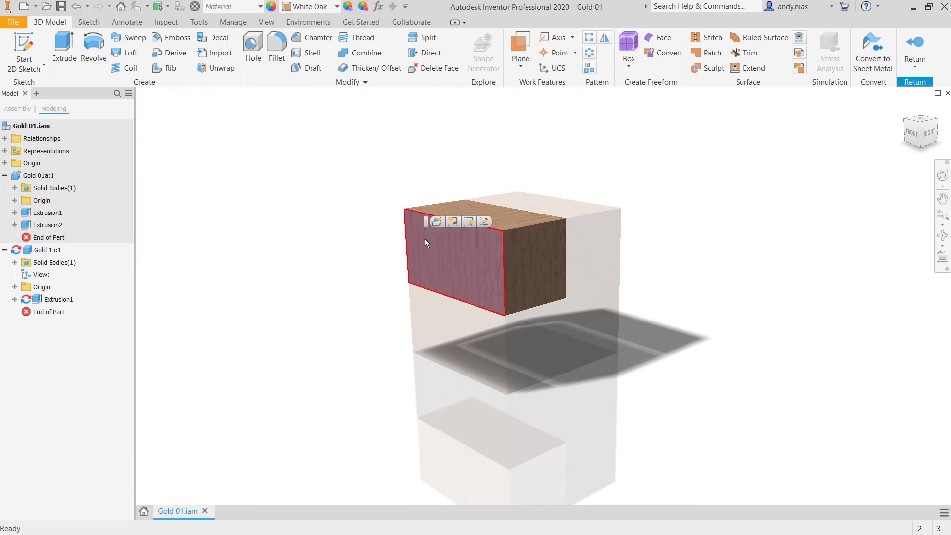
{"action": "left_click", "coordinate": [216, 228]}
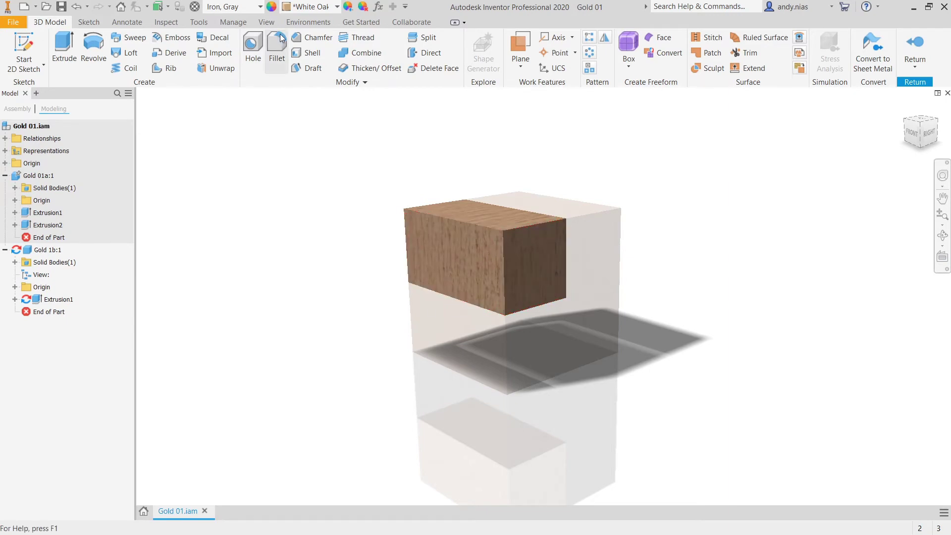
{"action": "left_click", "coordinate": [272, 6]}
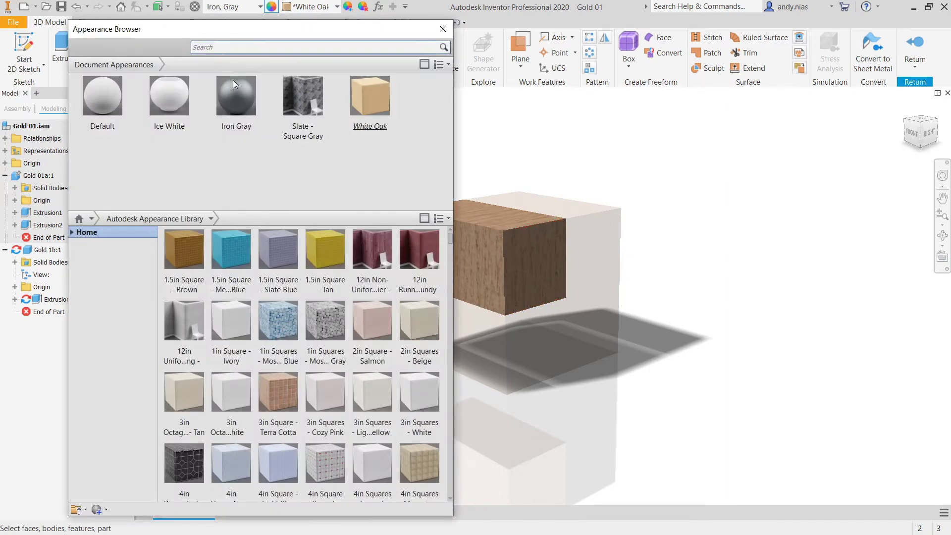
{"action": "left_click", "coordinate": [369, 139]}
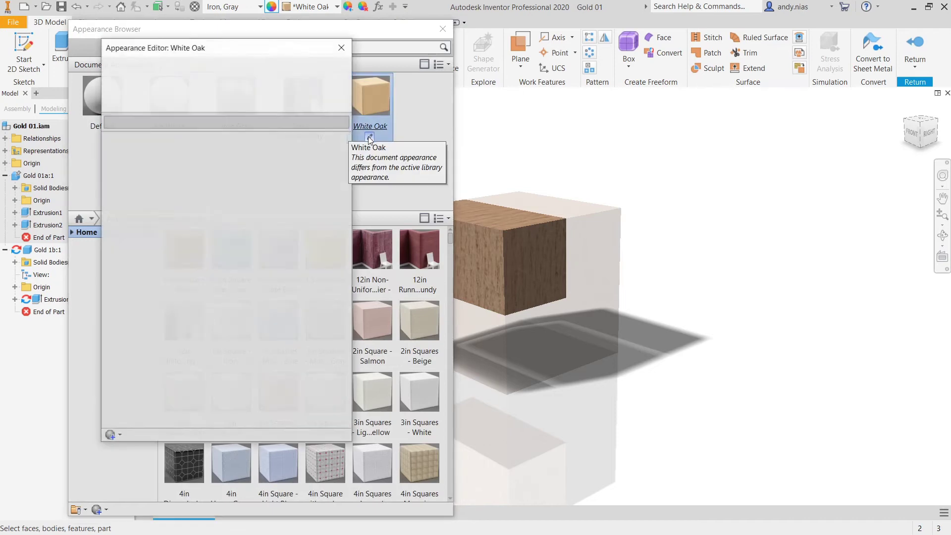
{"action": "left_click", "coordinate": [348, 182]}
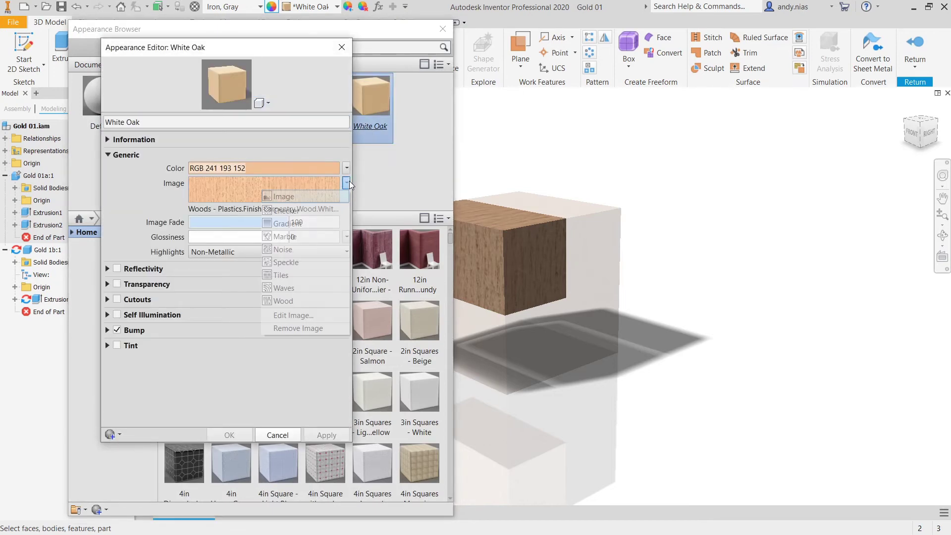
{"action": "left_click", "coordinate": [334, 316]}
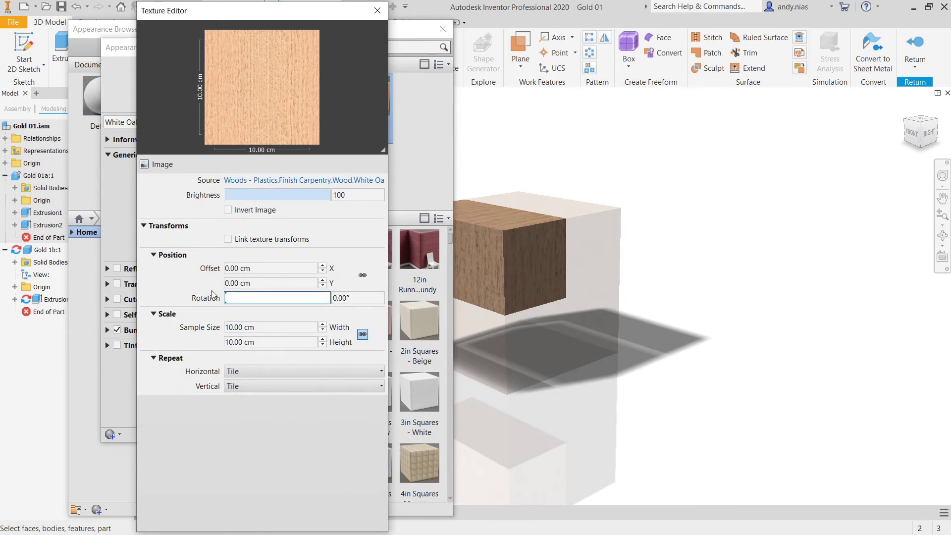
Rotate the White Oak image texture by 90° and apply the change to the part
{"action": "left_click", "coordinate": [334, 299]}
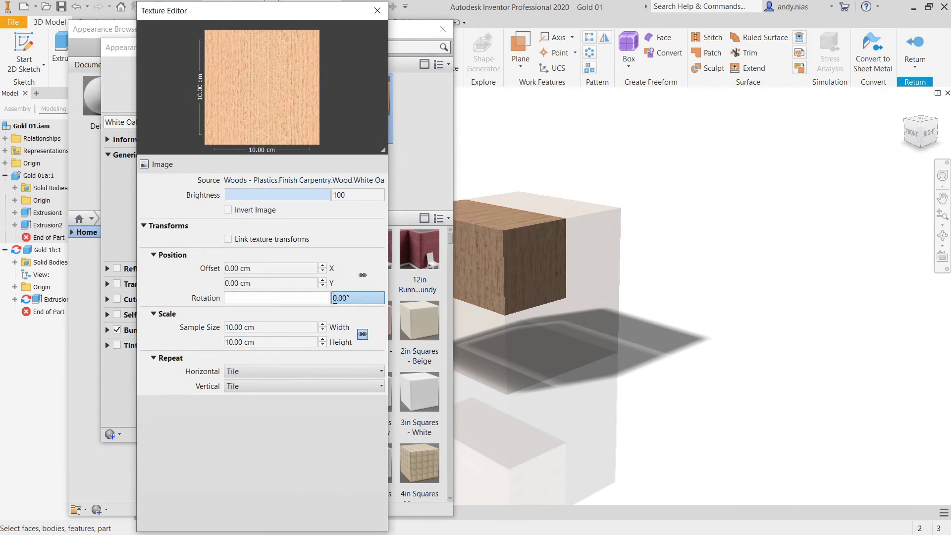
{"action": "type", "text": "9"}
{"action": "key", "text": "Return"}
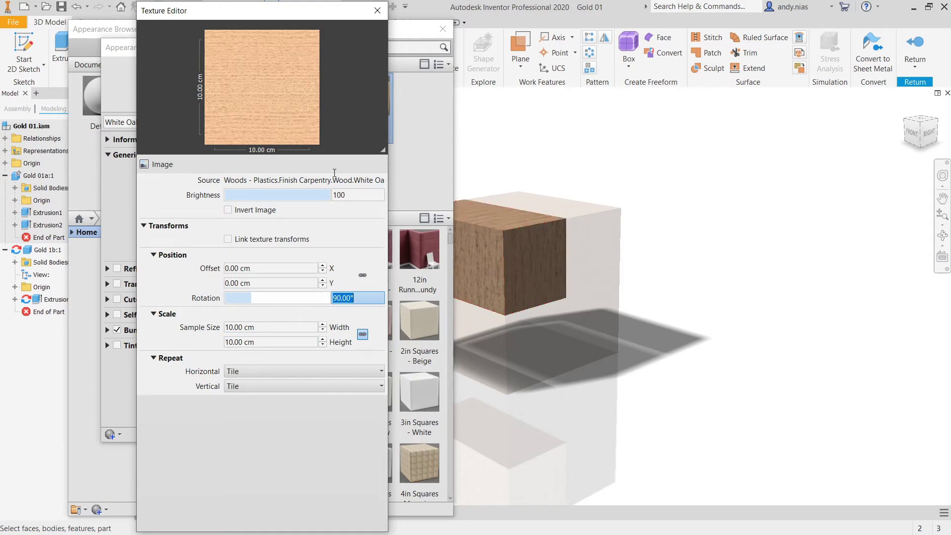
{"action": "left_click", "coordinate": [378, 11]}
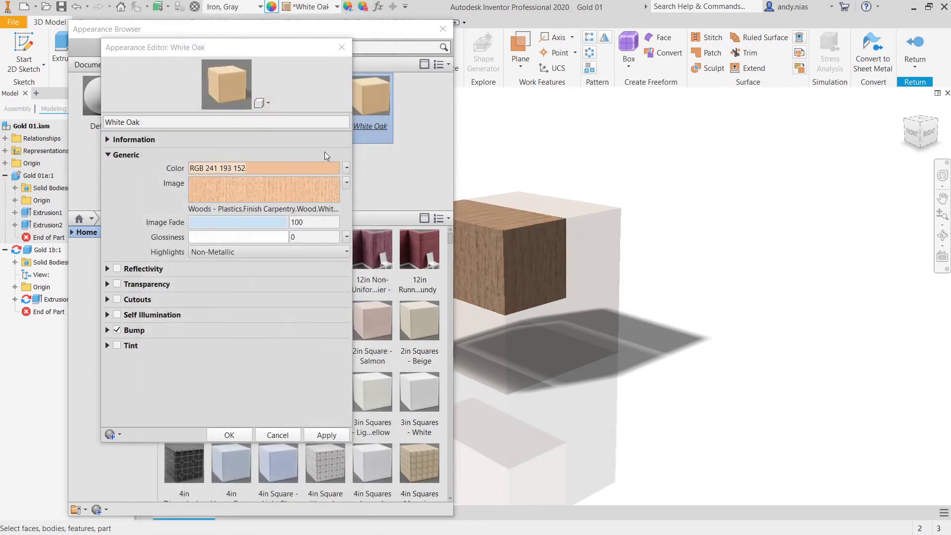
{"action": "left_click", "coordinate": [327, 435]}
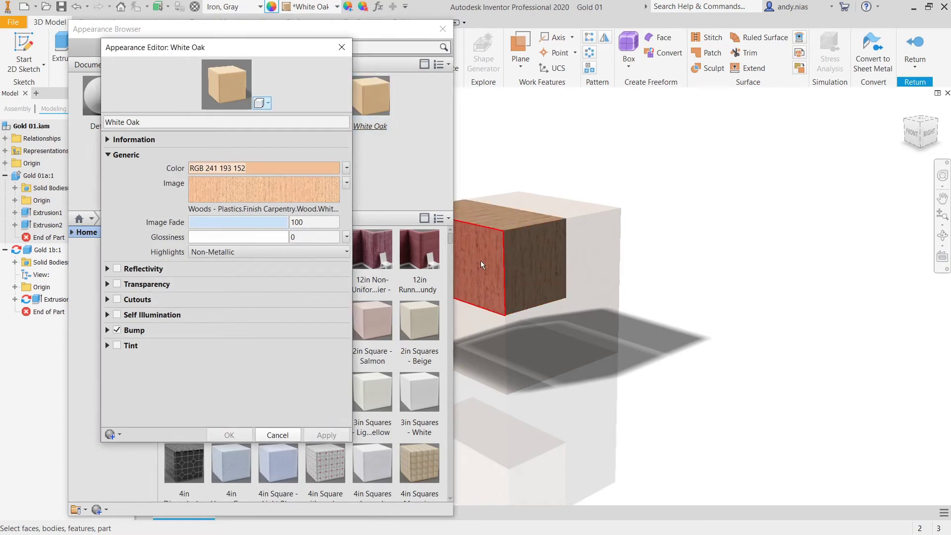
{"action": "left_click", "coordinate": [443, 29]}
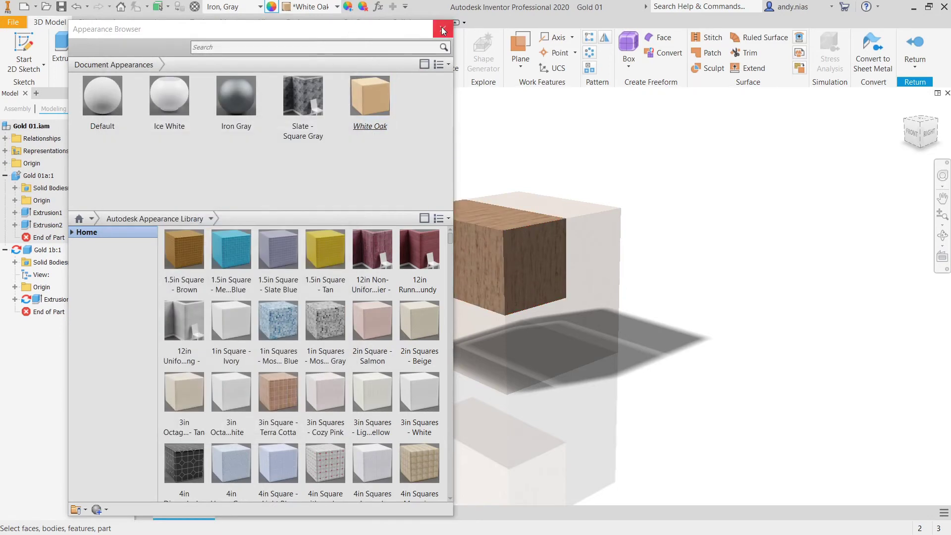
{"action": "left_click", "coordinate": [443, 28]}
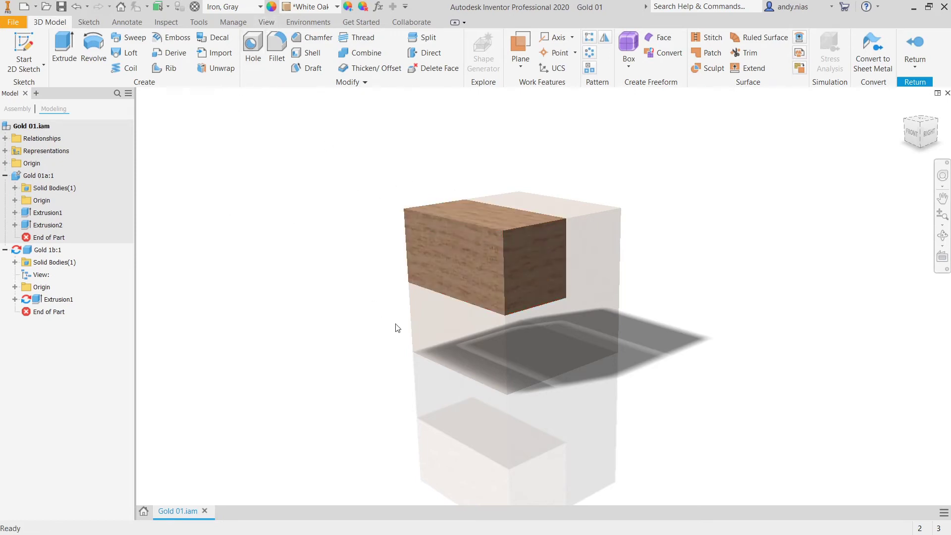
Reopen the White Oak appearance for editing and enable its tint
{"action": "left_click", "coordinate": [272, 6]}
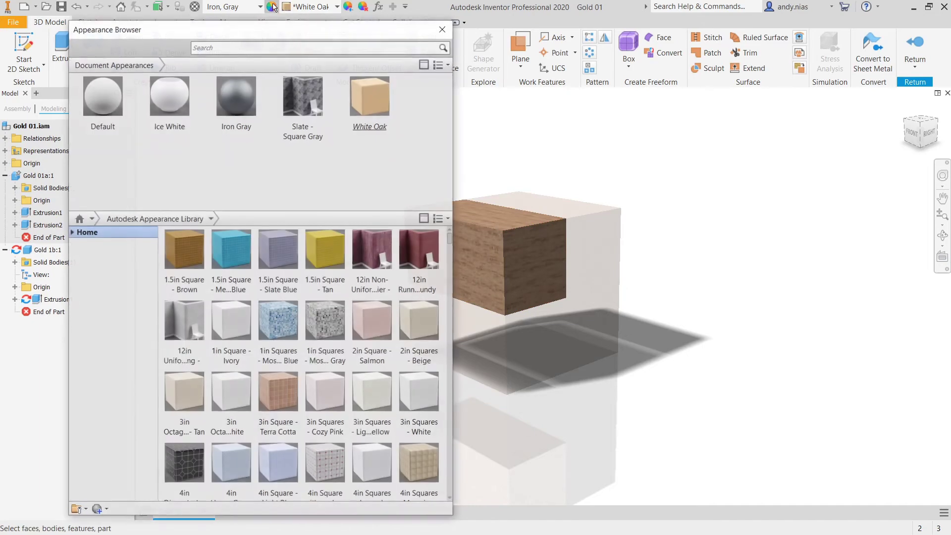
{"action": "left_click", "coordinate": [370, 136]}
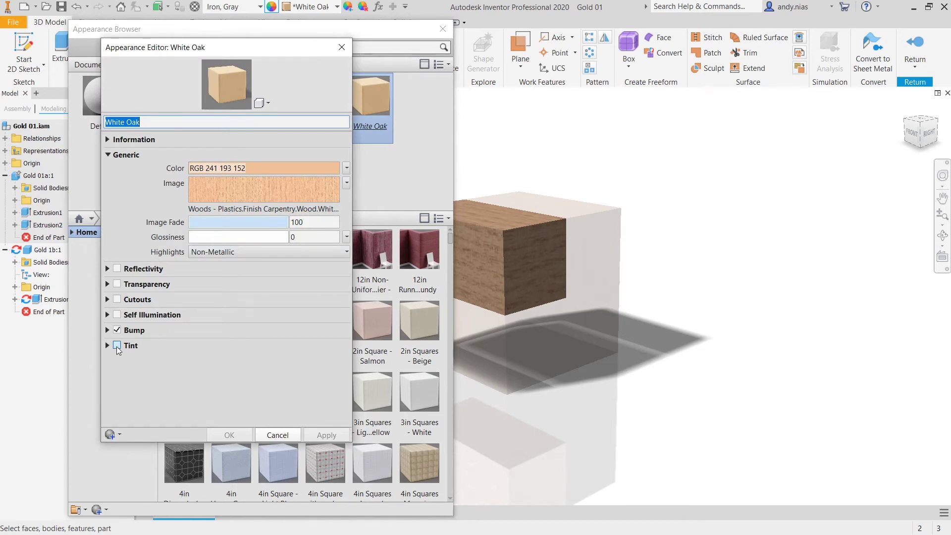
{"action": "left_click", "coordinate": [118, 349]}
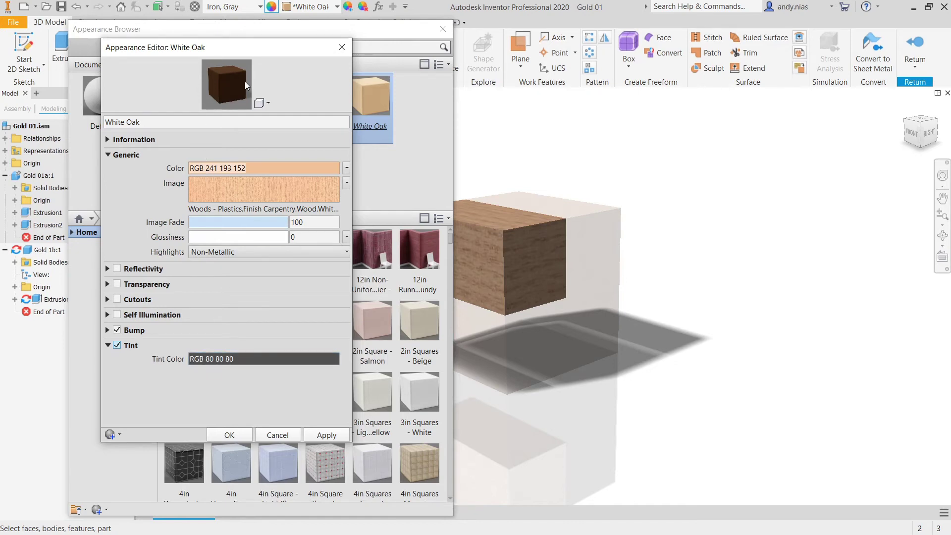
{"action": "left_click", "coordinate": [267, 104]}
{"action": "left_click", "coordinate": [284, 88]}
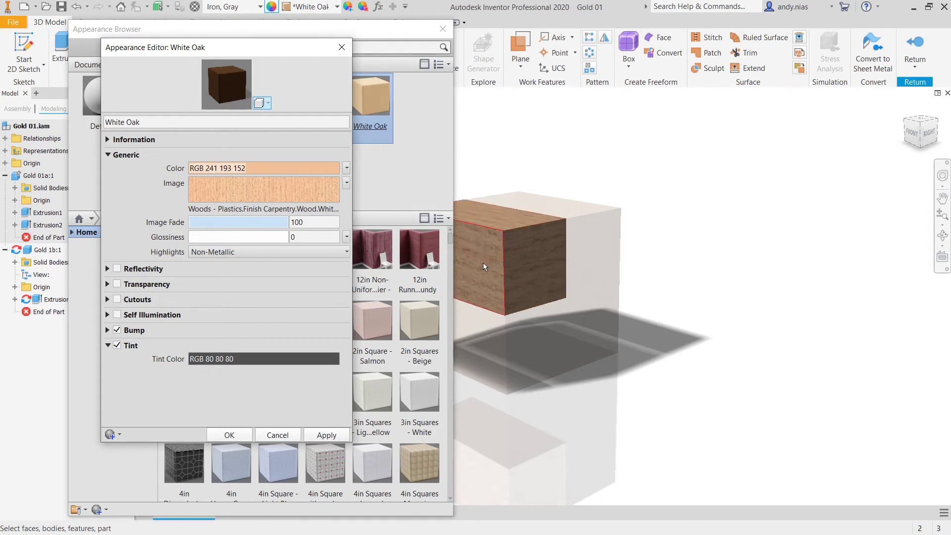
Set the White Oak tint colour to green, RGB 0 255 64, apply it, and return to the assembly
{"action": "left_click", "coordinate": [256, 357]}
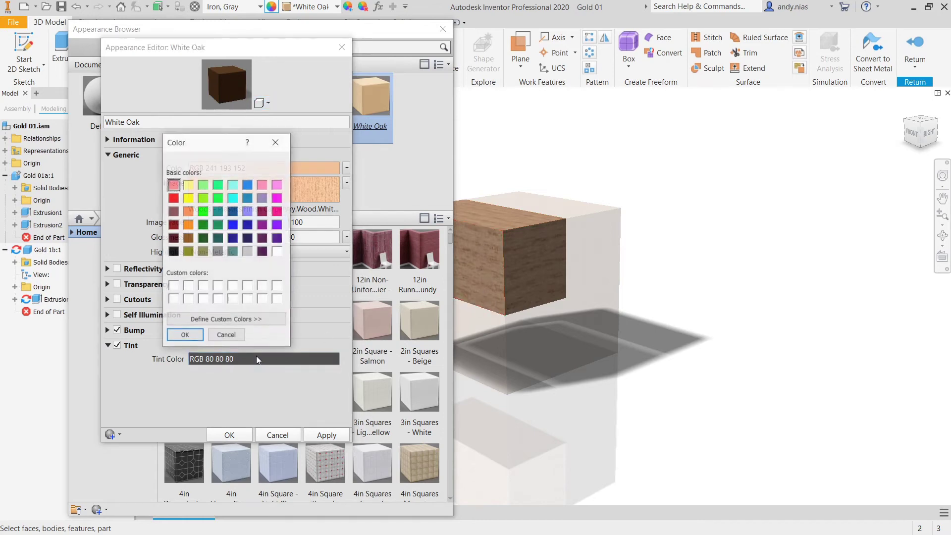
{"action": "left_click", "coordinate": [218, 198]}
{"action": "left_click", "coordinate": [193, 336]}
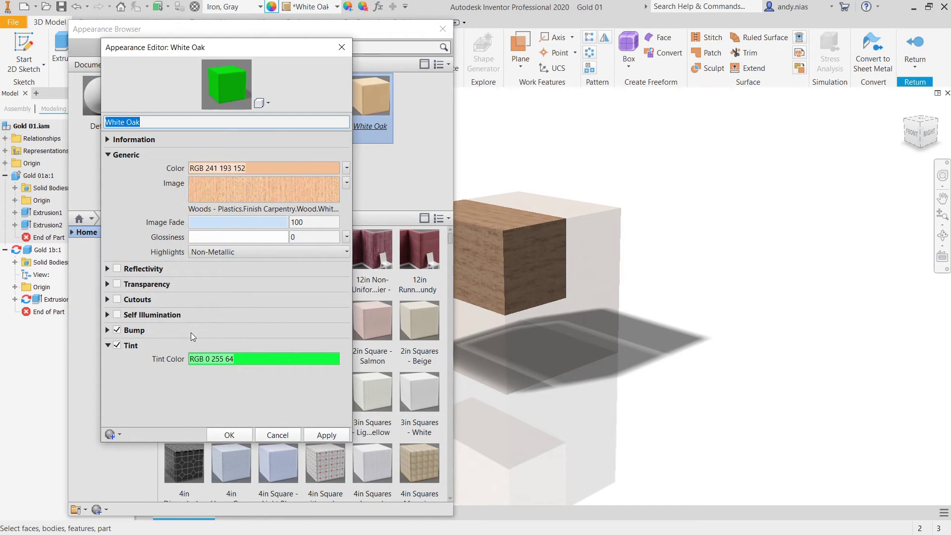
{"action": "left_click", "coordinate": [326, 435]}
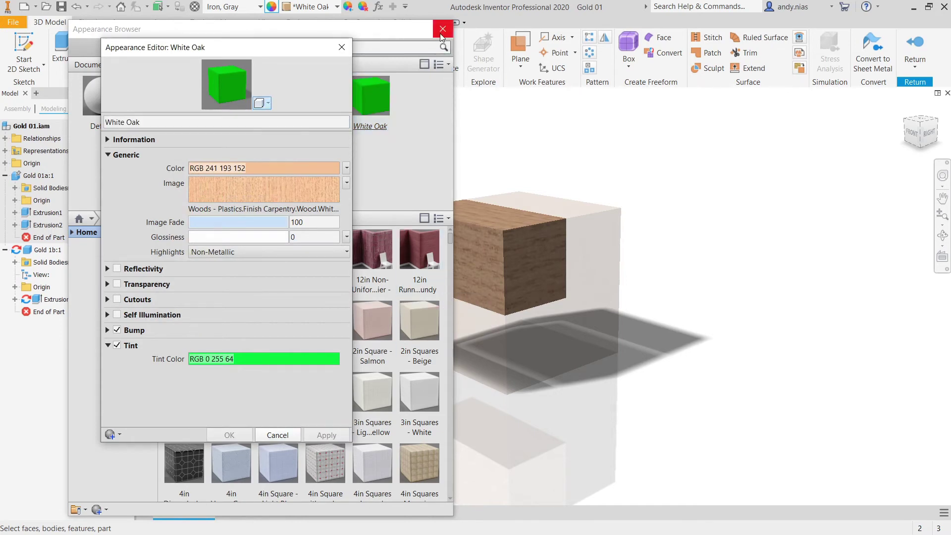
{"action": "left_click", "coordinate": [342, 47]}
{"action": "left_click", "coordinate": [443, 28]}
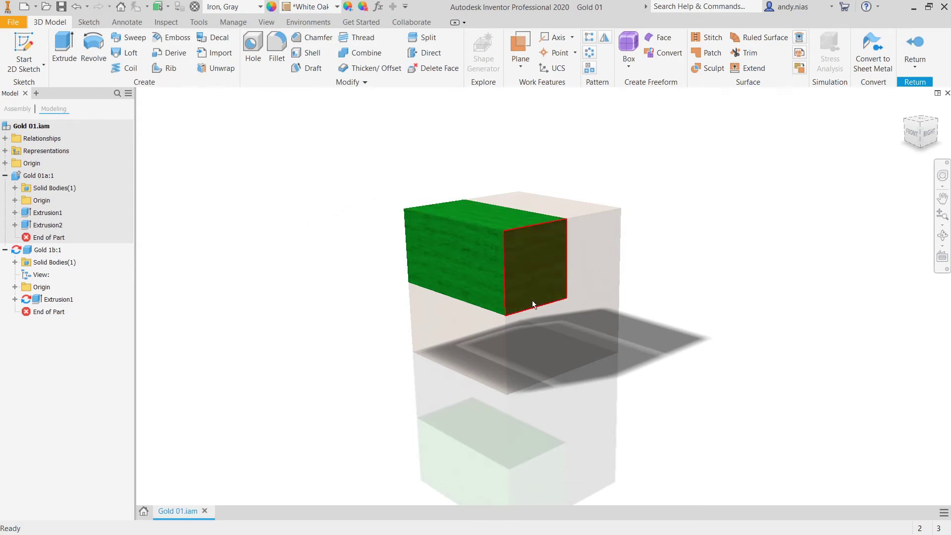
{"action": "left_click", "coordinate": [913, 47]}
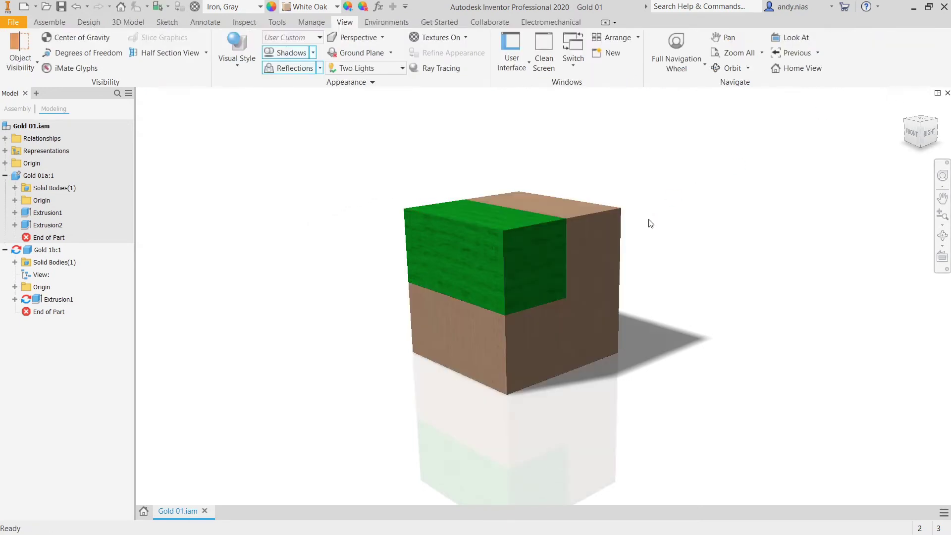
Open the brown oak part for in-place editing and bring up its White Oak image texture settings
{"action": "left_click", "coordinate": [447, 331]}
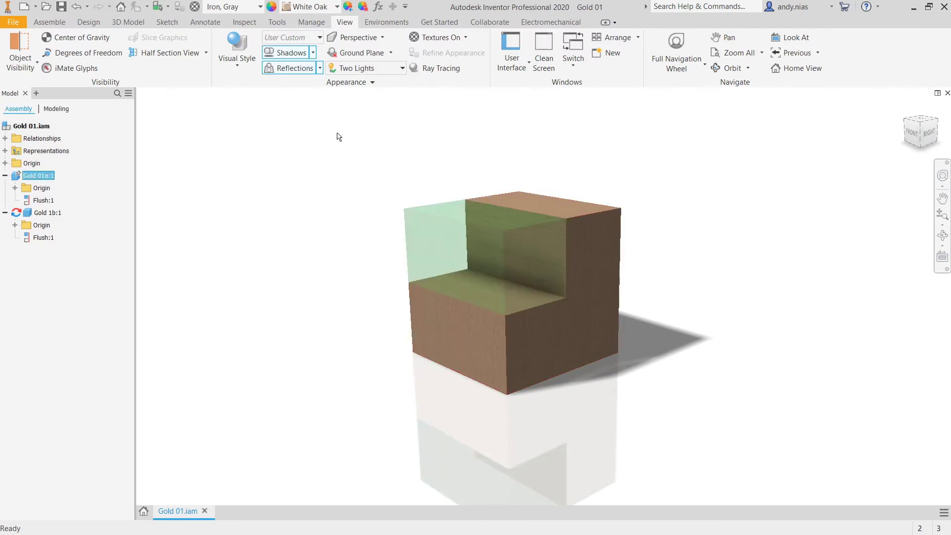
{"action": "double_click", "coordinate": [447, 331]}
{"action": "left_click", "coordinate": [272, 7]}
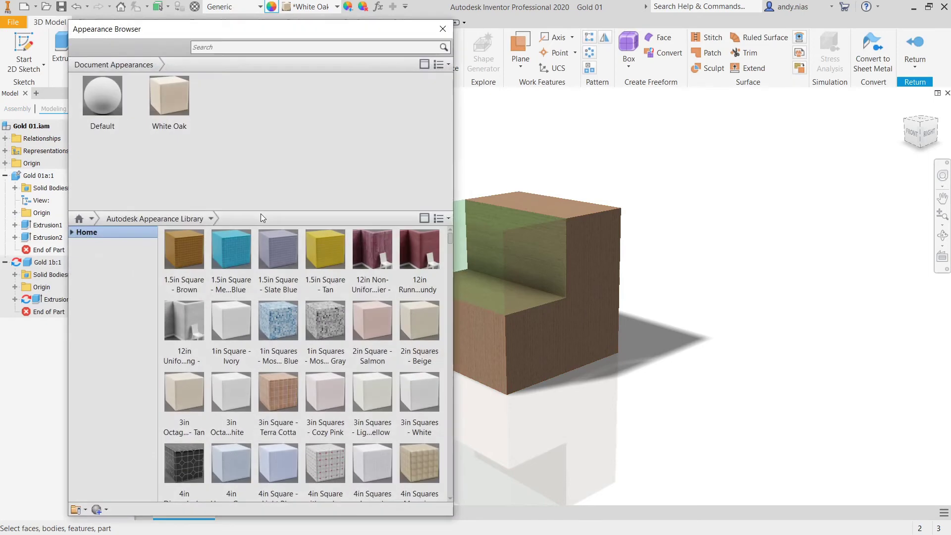
{"action": "mouse_move", "coordinate": [170, 141]}
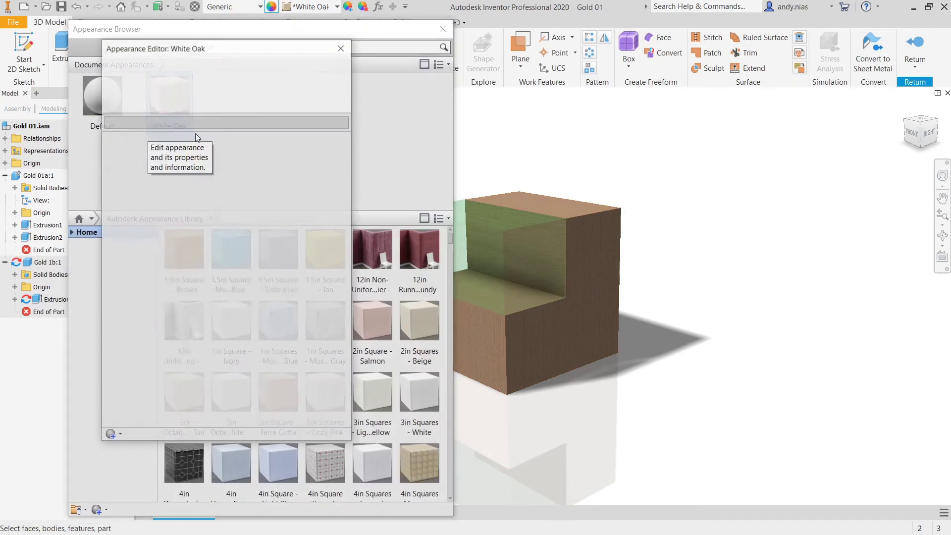
{"action": "left_click", "coordinate": [346, 187]}
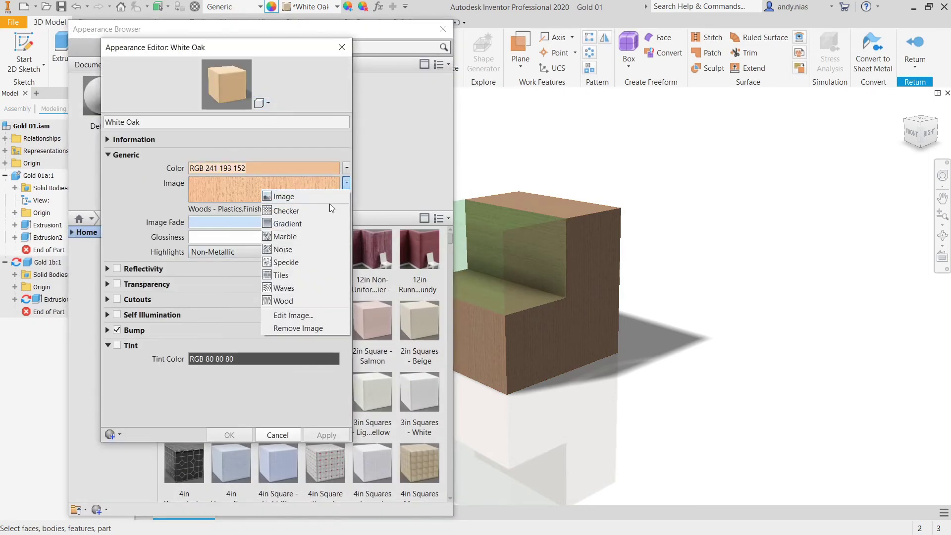
{"action": "left_click", "coordinate": [325, 315]}
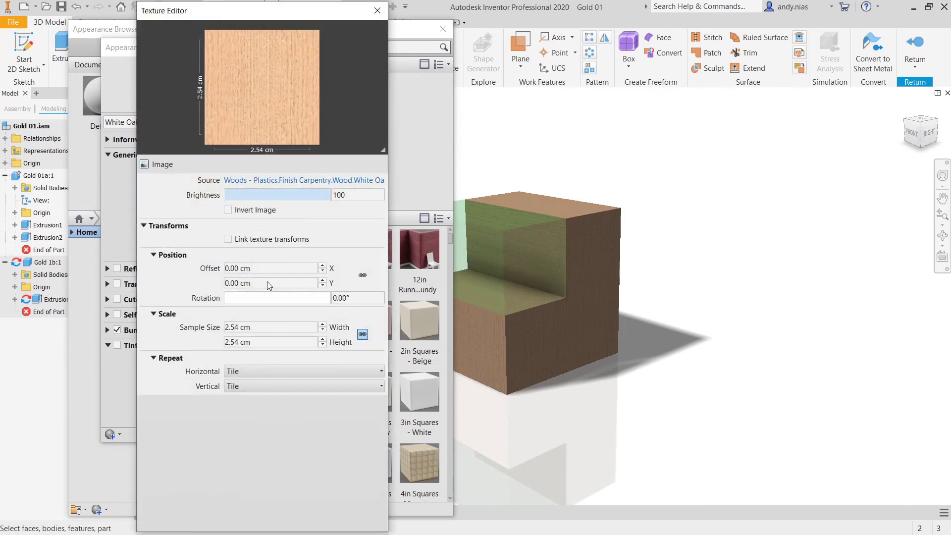
Set the White Oak texture's sample size to 12 cm wide and 12 cm high, and close the texture settings
{"action": "left_click", "coordinate": [258, 328]}
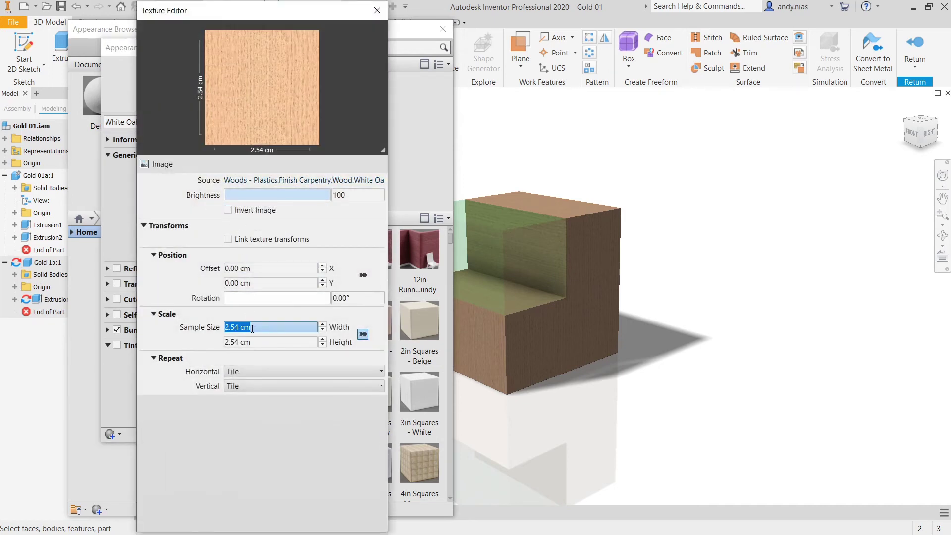
{"action": "type", "text": "12"}
{"action": "key", "text": "Tab"}
{"action": "type", "text": "12"}
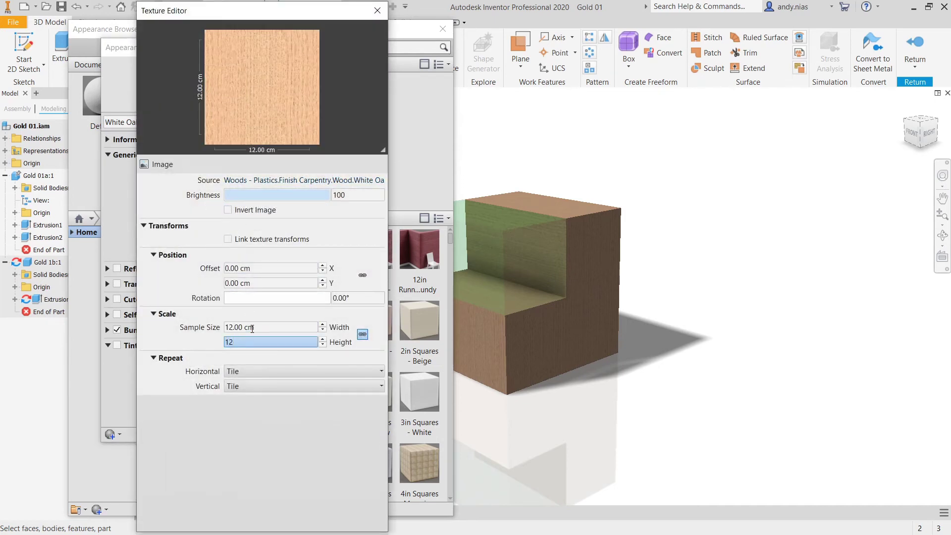
{"action": "left_click", "coordinate": [334, 298]}
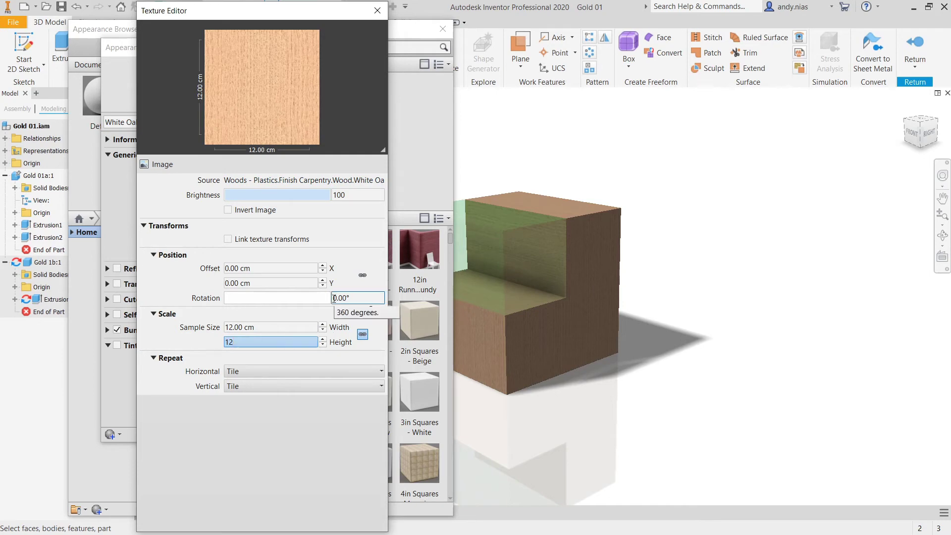
{"action": "left_click", "coordinate": [377, 10]}
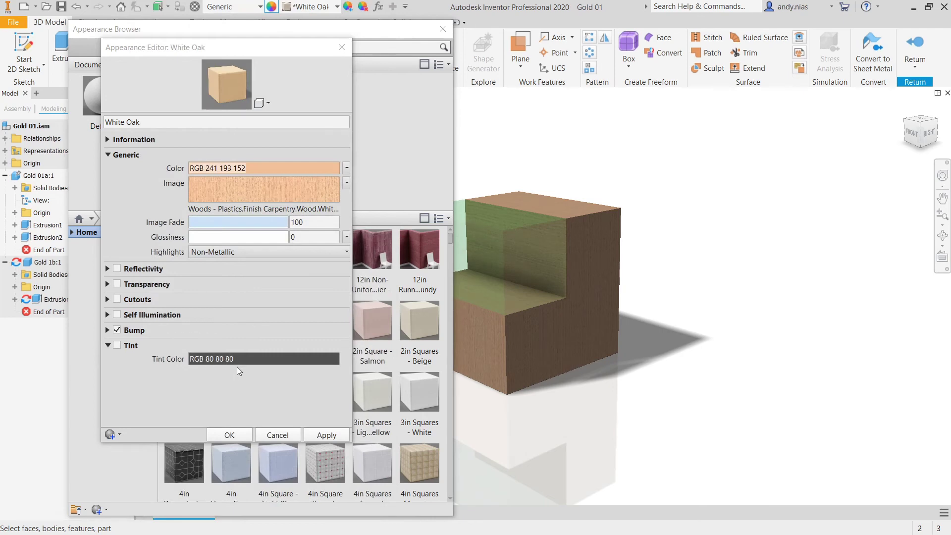
Enable a blue tint on this part's White Oak appearance, apply it, and return to the assembly
{"action": "left_click", "coordinate": [117, 346]}
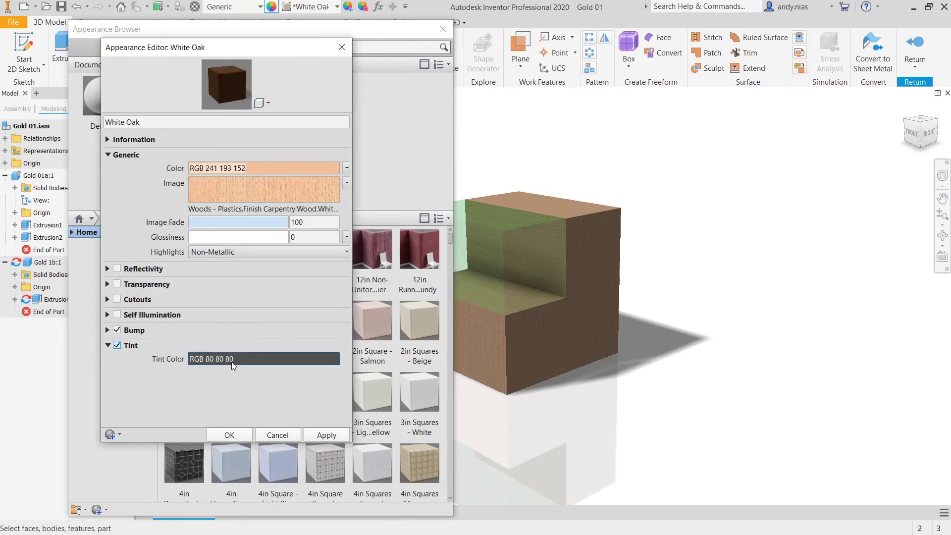
{"action": "left_click", "coordinate": [206, 362]}
{"action": "left_click", "coordinate": [247, 184]}
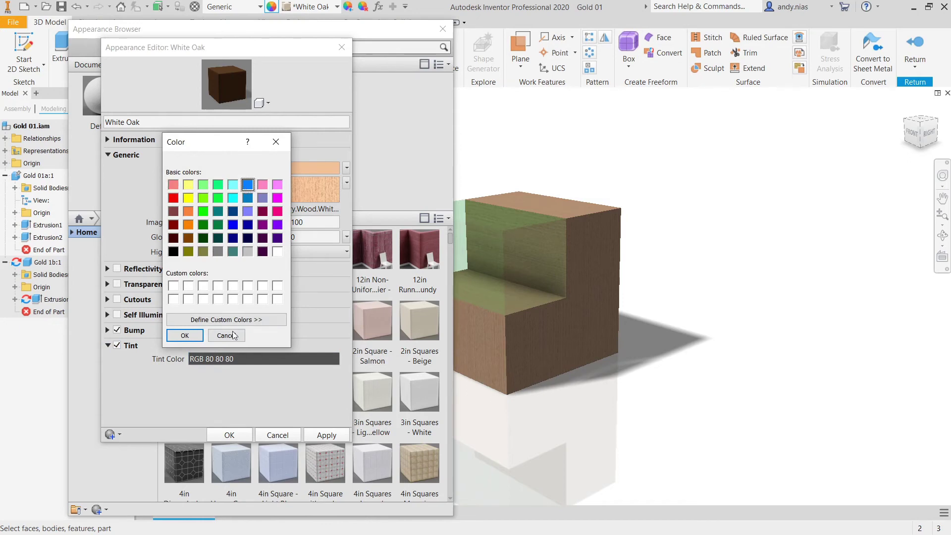
{"action": "left_click", "coordinate": [185, 335]}
{"action": "left_click", "coordinate": [230, 436]}
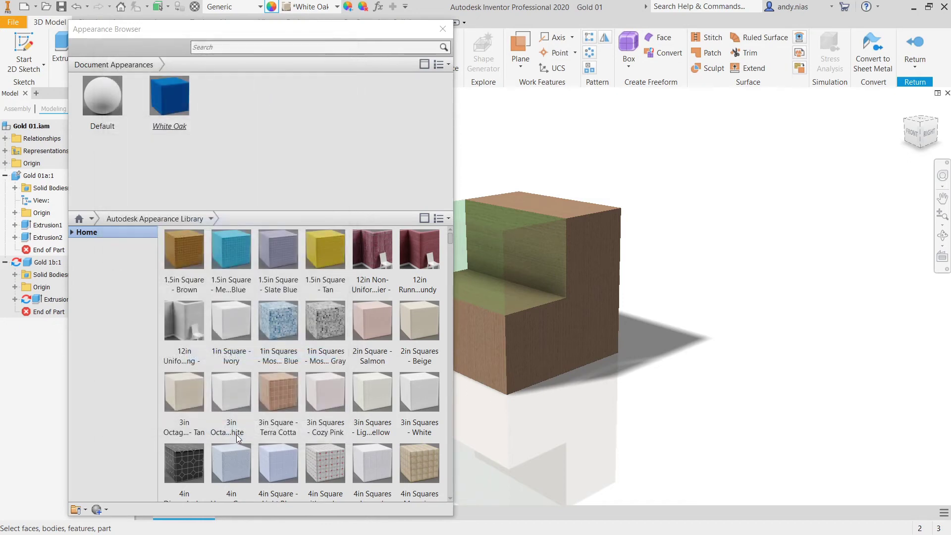
{"action": "left_click", "coordinate": [443, 29]}
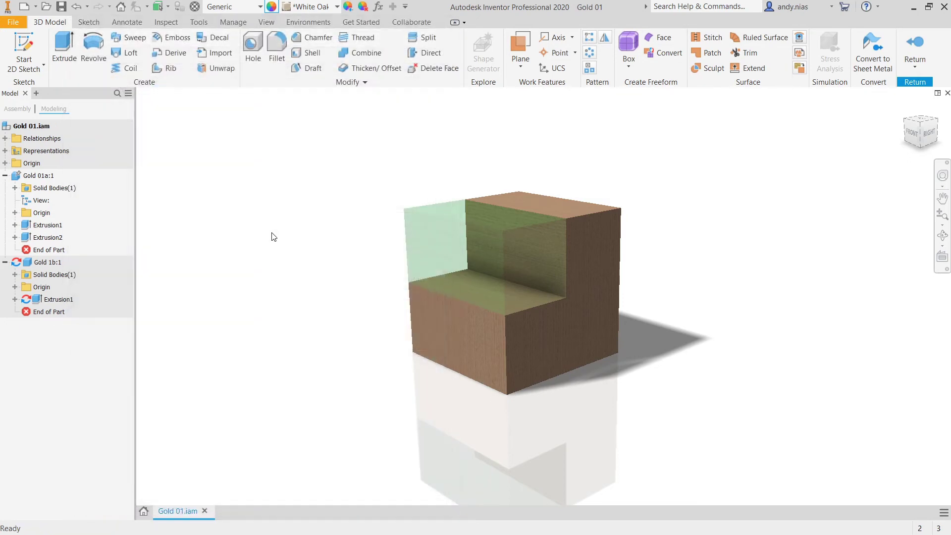
{"action": "left_click", "coordinate": [914, 47]}
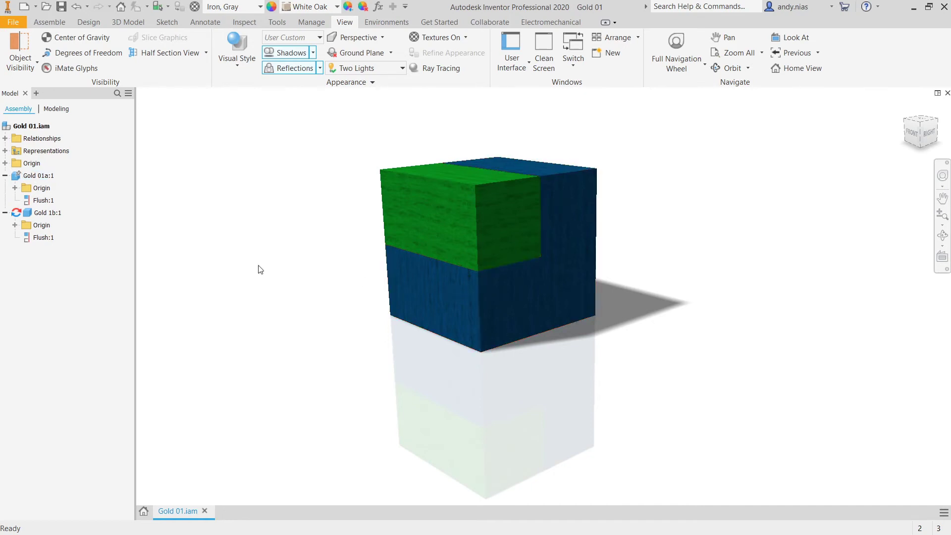
Turn off reflections and frame the green and blue cube larger in the view at a slightly rotated angle
{"action": "middle_click_drag", "start_coordinate": [236, 206], "coordinate": [251, 187]}
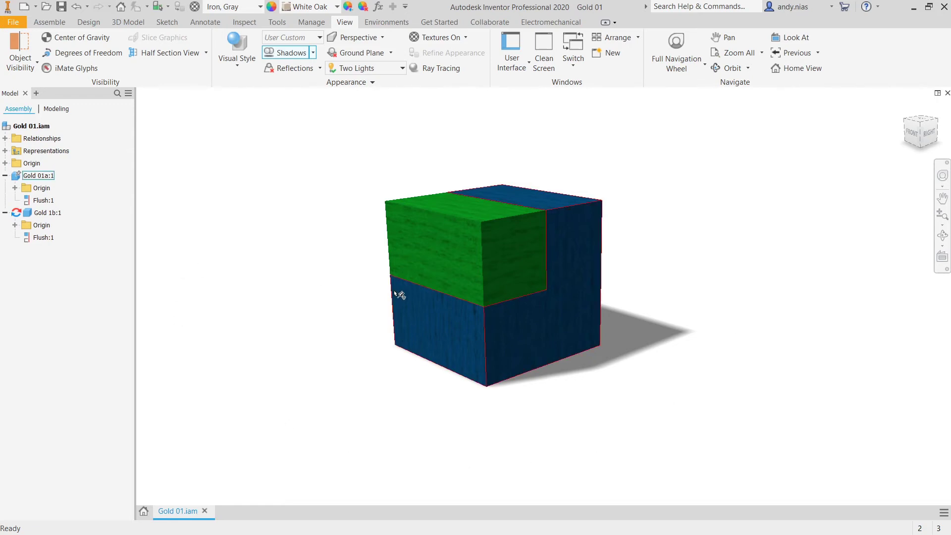
{"action": "key", "text": "F4"}
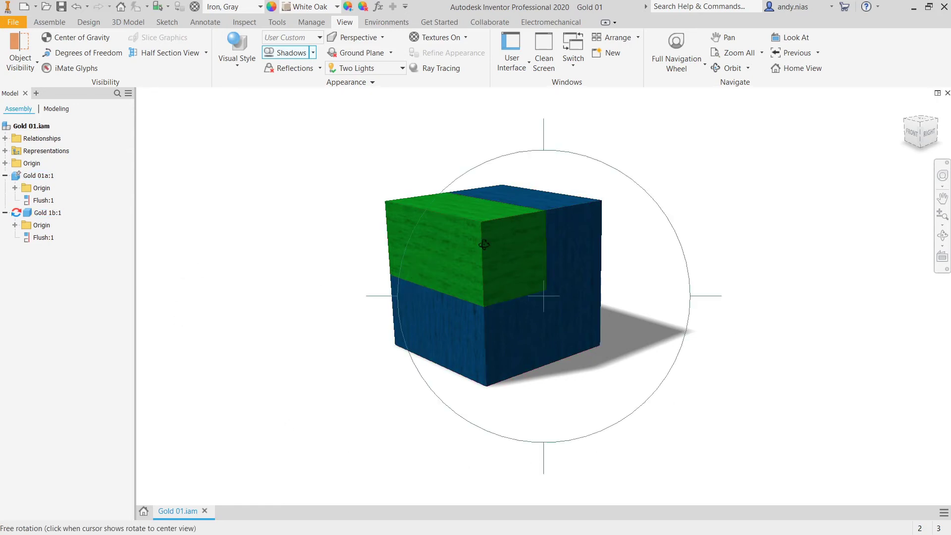
{"action": "left_click_drag", "start_coordinate": [484, 244], "coordinate": [514, 239]}
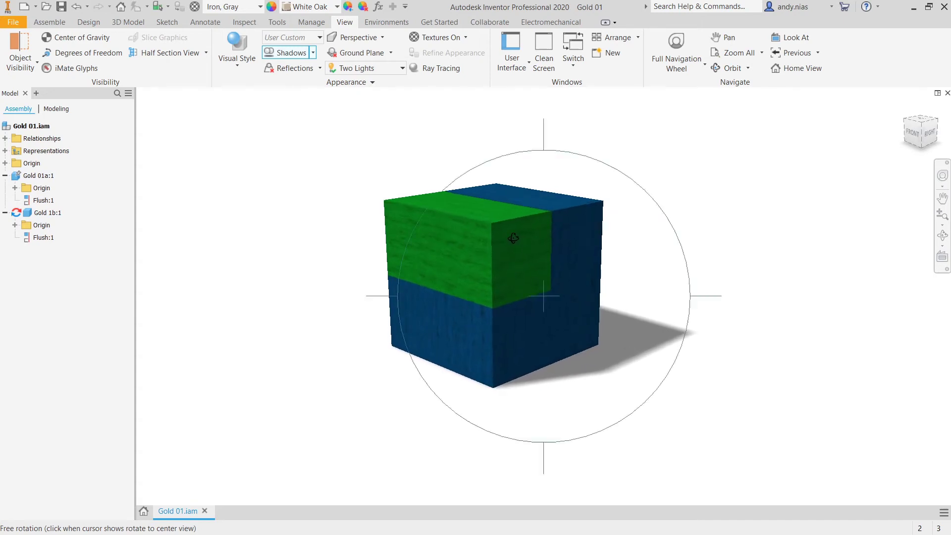
{"action": "left_click", "coordinate": [943, 214]}
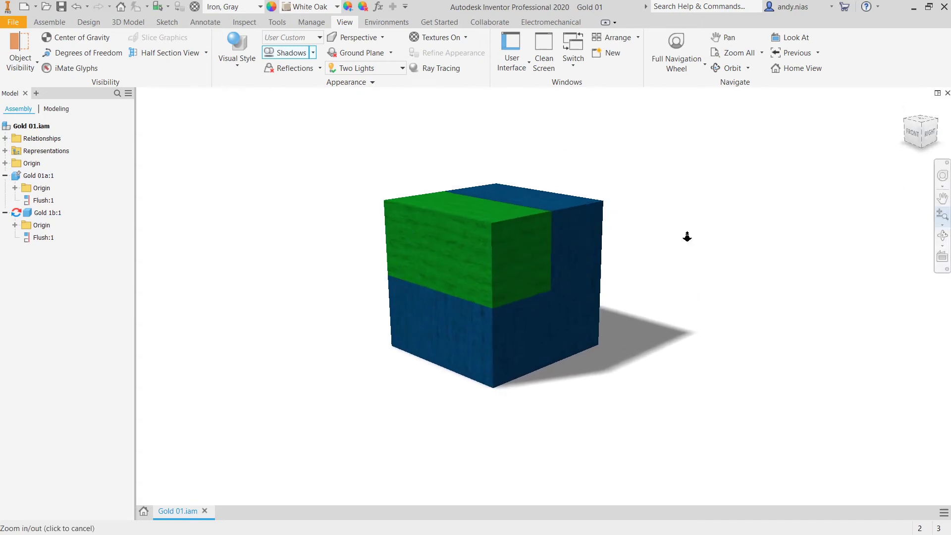
{"action": "left_click_drag", "start_coordinate": [685, 236], "coordinate": [701, 251]}
{"action": "left_click_drag", "start_coordinate": [602, 241], "coordinate": [611, 253]}
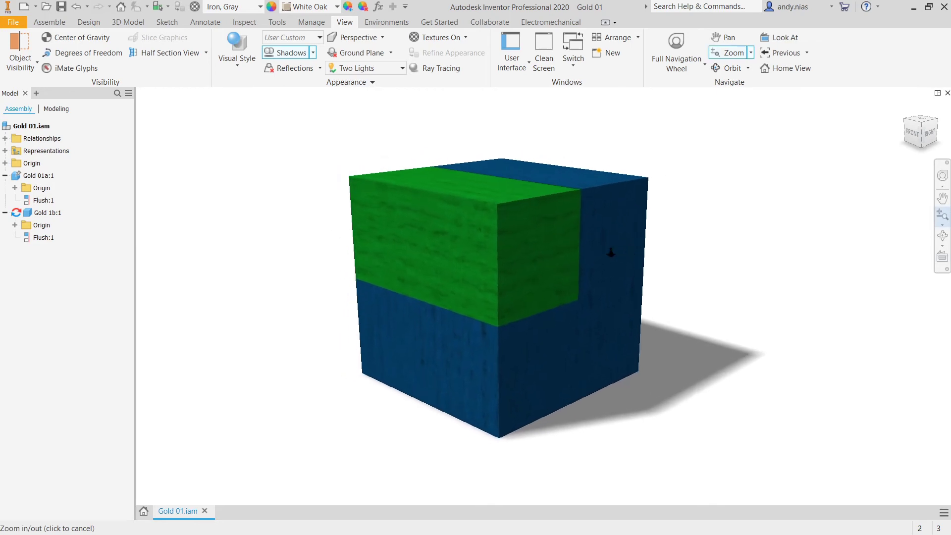
{"action": "right_click", "coordinate": [165, 192]}
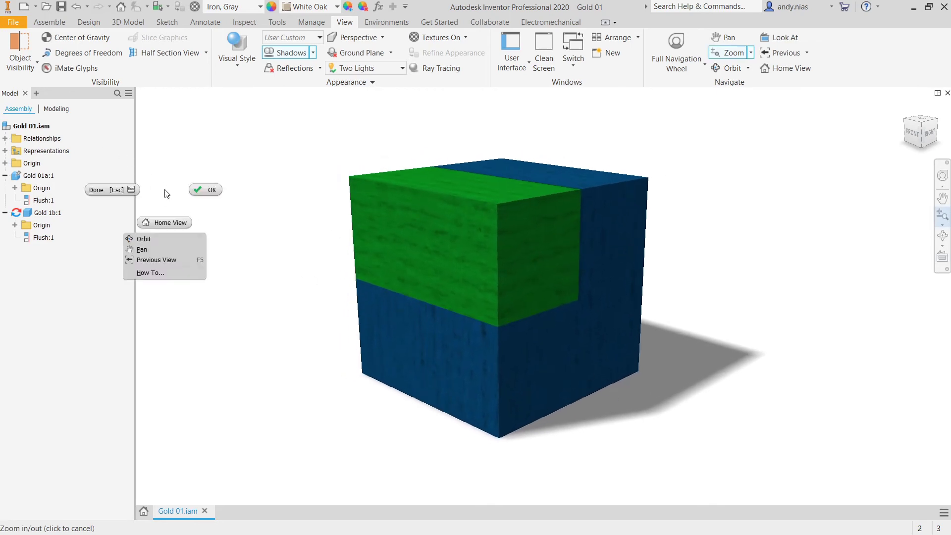
{"action": "left_click", "coordinate": [125, 189]}
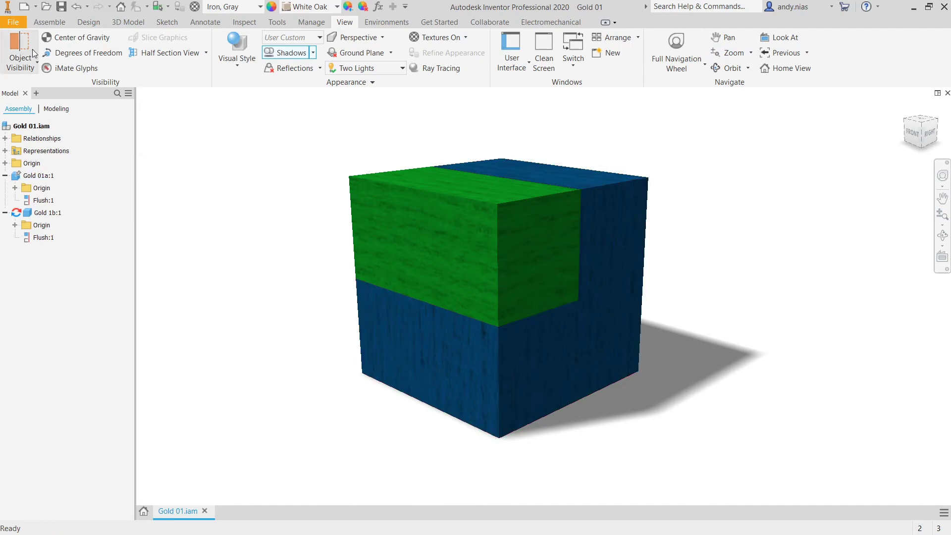
Start exporting the assembly view as an image, check the image save options, and choose the PNG format
{"action": "left_click", "coordinate": [12, 23]}
{"action": "mouse_move", "coordinate": [45, 179]}
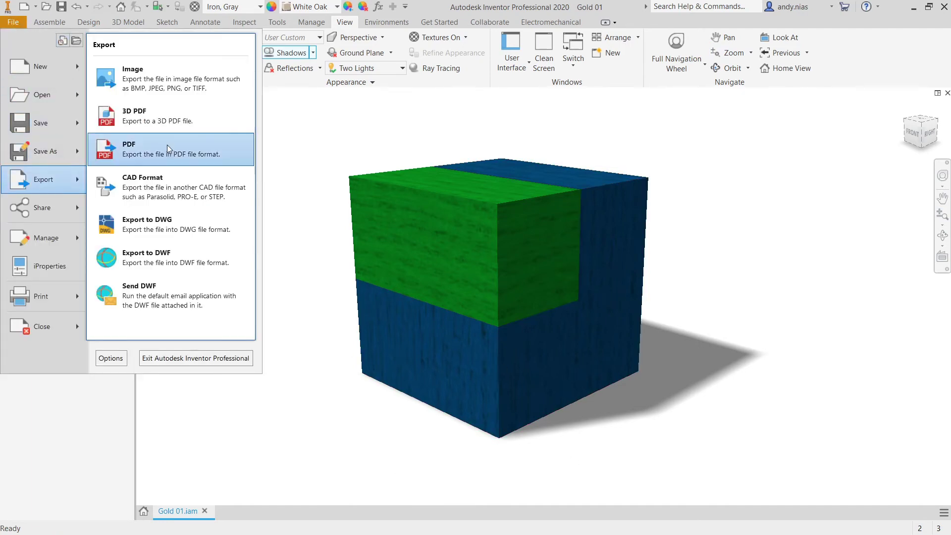
{"action": "left_click", "coordinate": [183, 90]}
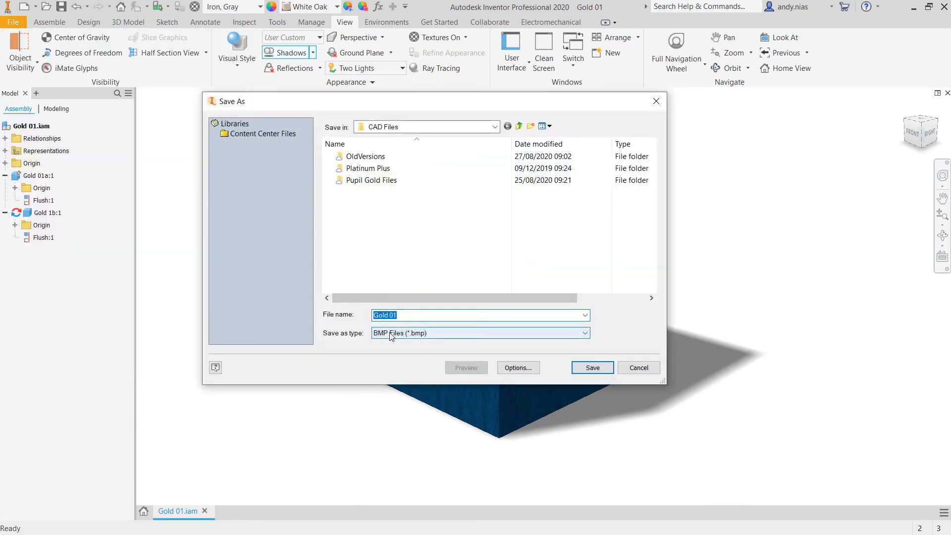
{"action": "left_click", "coordinate": [518, 368]}
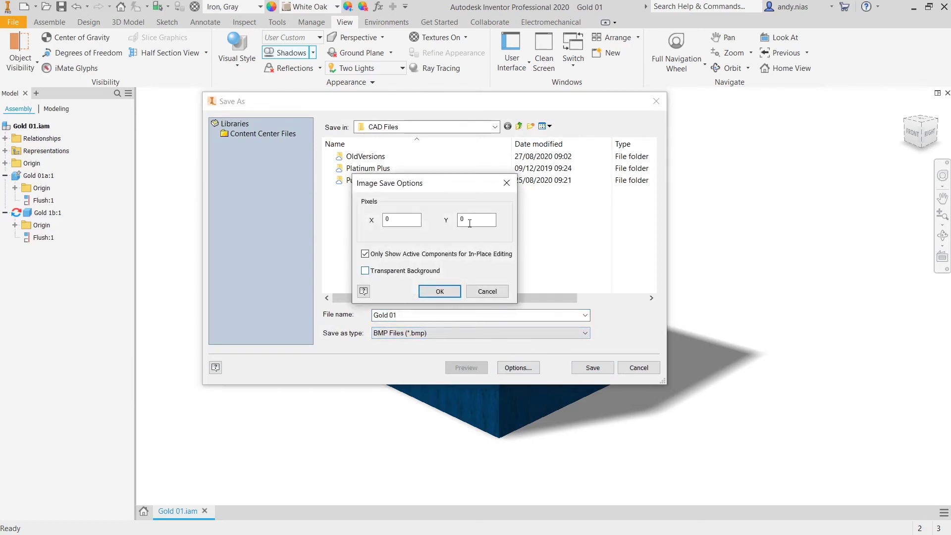
{"action": "left_click", "coordinate": [507, 183]}
{"action": "left_click", "coordinate": [386, 333]}
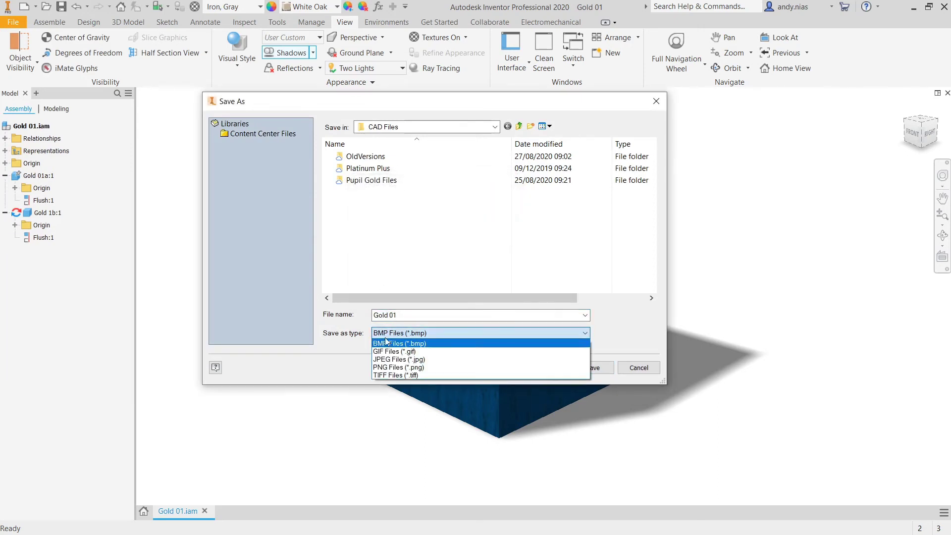
{"action": "left_click", "coordinate": [427, 370]}
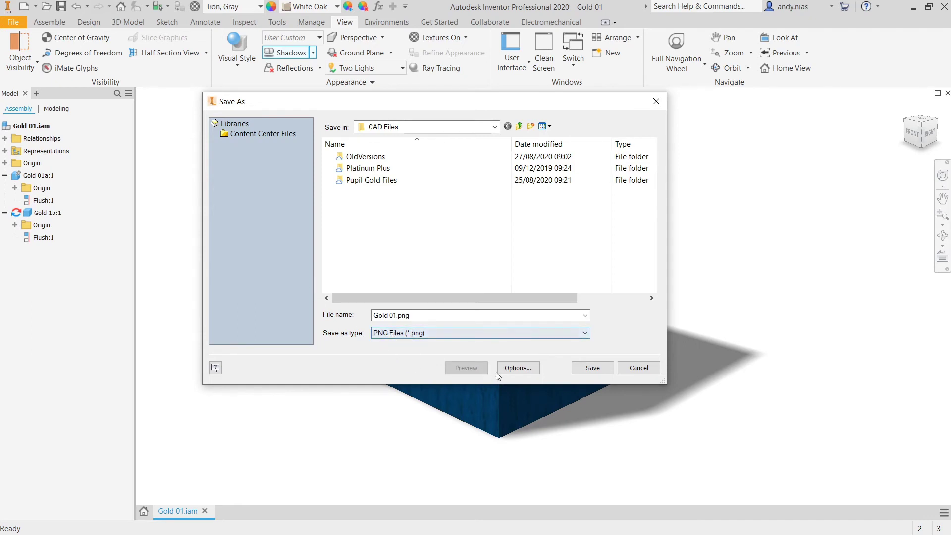
Enable a transparent background in the PNG export options, and cancel the image export
{"action": "left_click", "coordinate": [520, 369]}
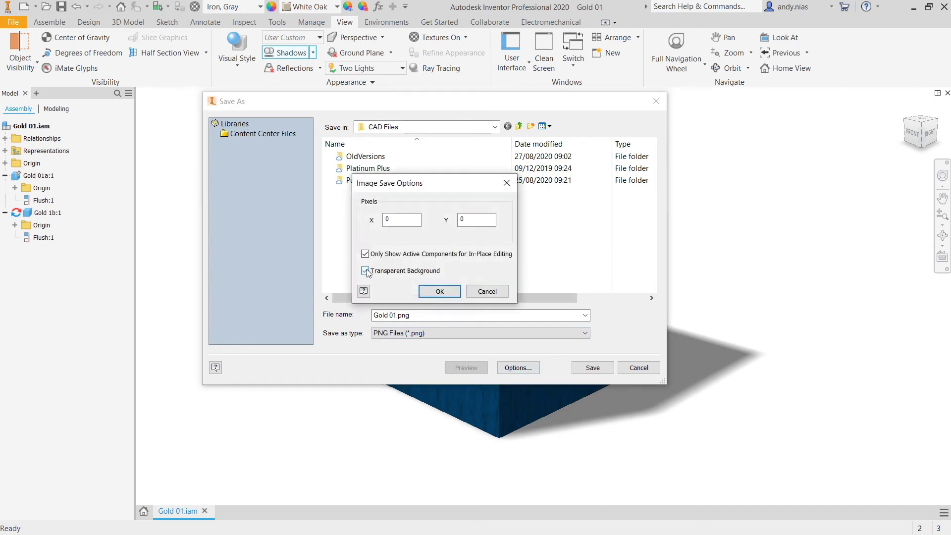
{"action": "left_click", "coordinate": [454, 118]}
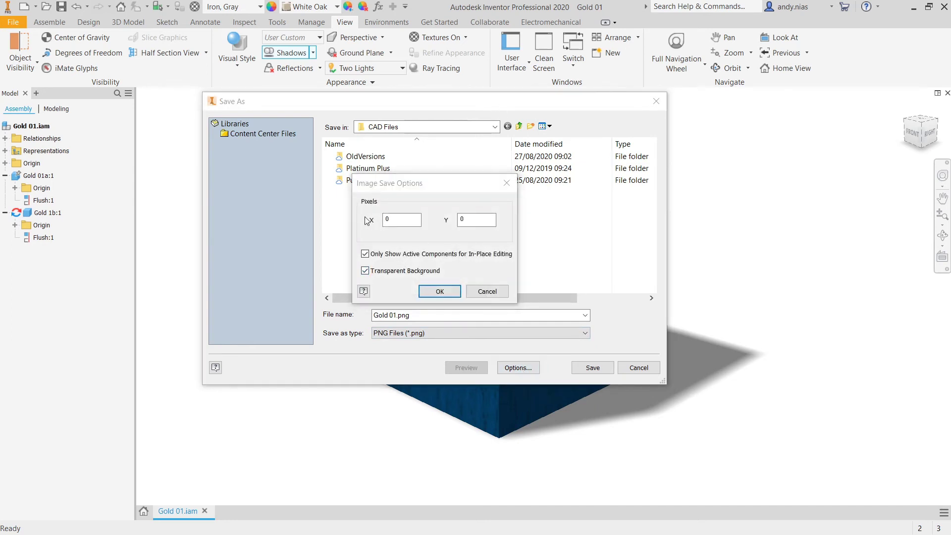
{"action": "left_click", "coordinate": [446, 292]}
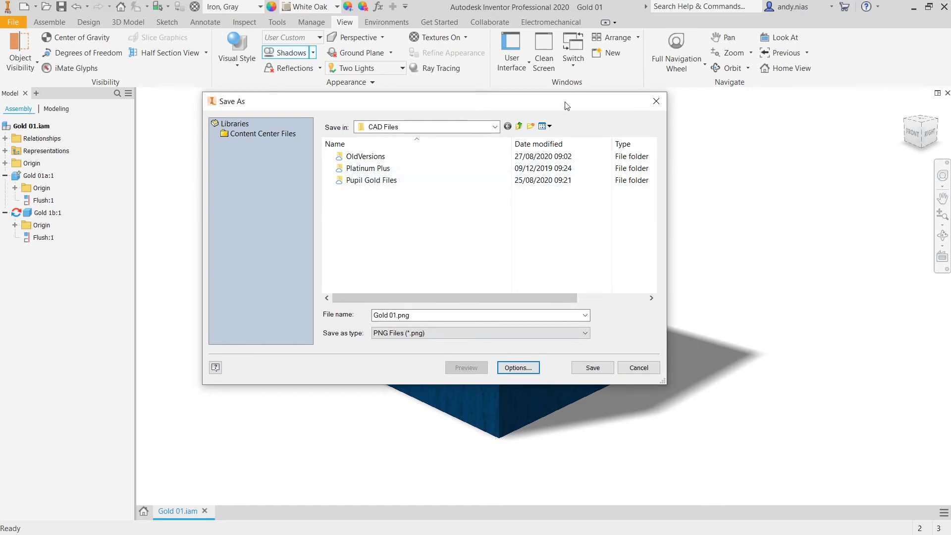
{"action": "left_click_drag", "start_coordinate": [559, 104], "coordinate": [206, 138]}
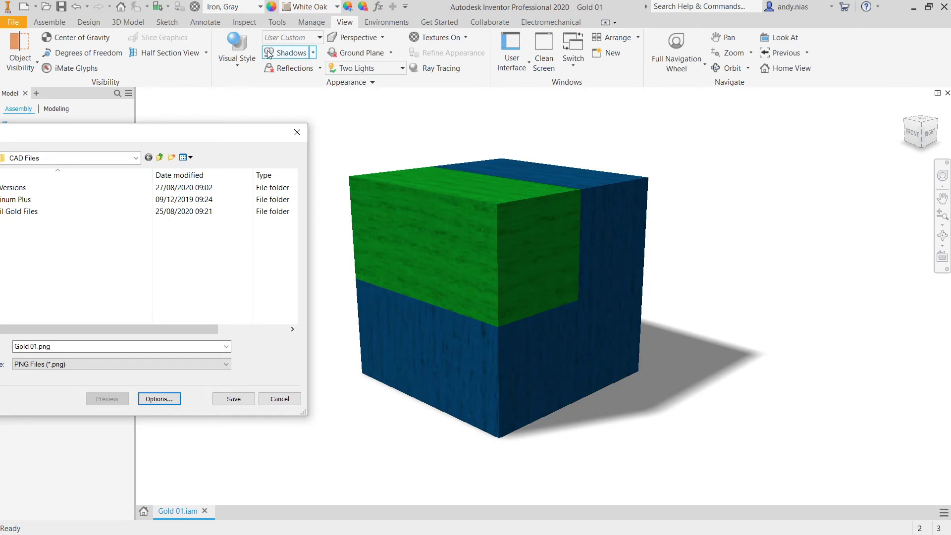
{"action": "left_click_drag", "start_coordinate": [233, 137], "coordinate": [570, 67]}
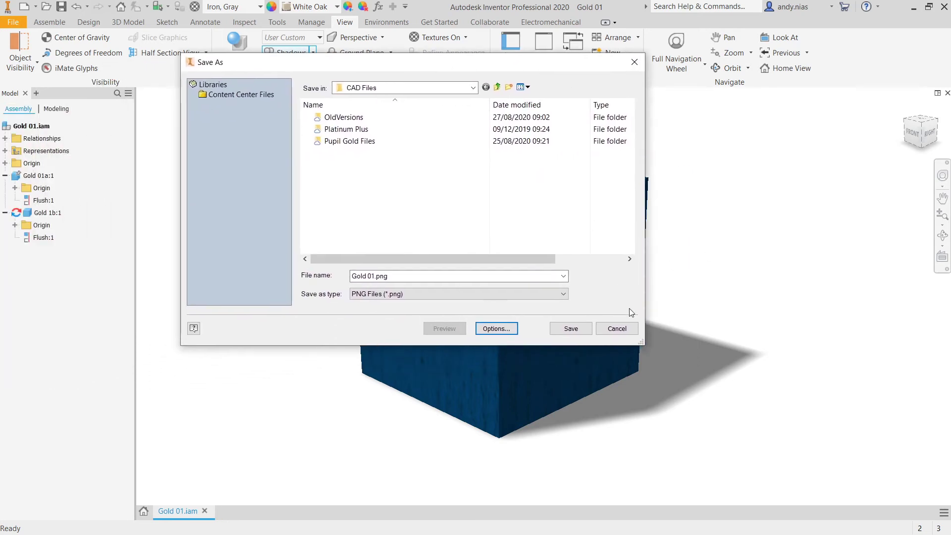
{"action": "left_click", "coordinate": [629, 328]}
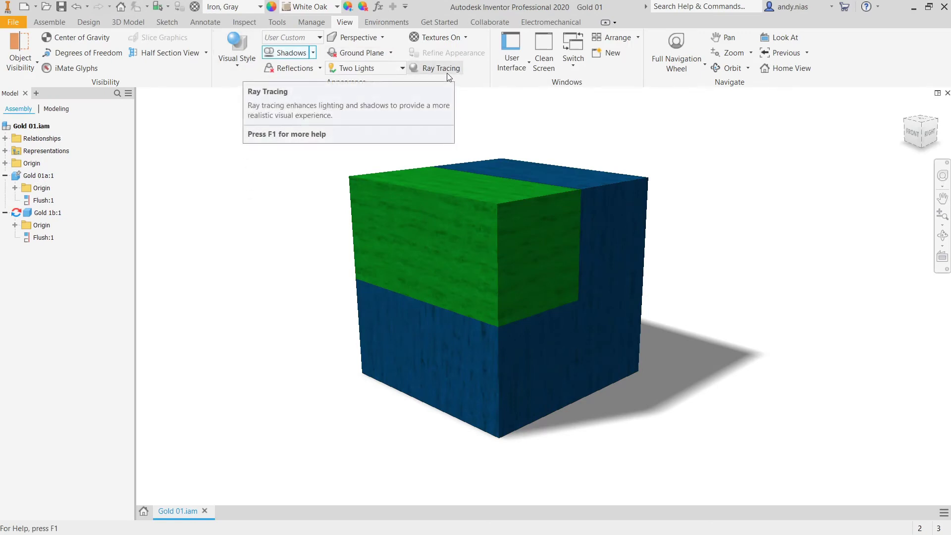
Turn on ray tracing and start saving the render, trying the PNG and TIFF file types before cancelling the save
{"action": "mouse_move", "coordinate": [447, 73]}
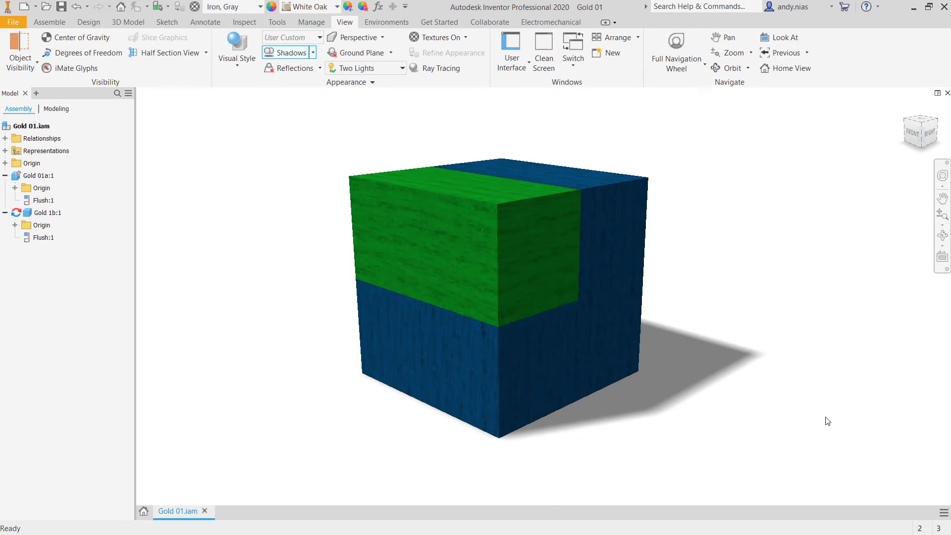
{"action": "left_click", "coordinate": [444, 68]}
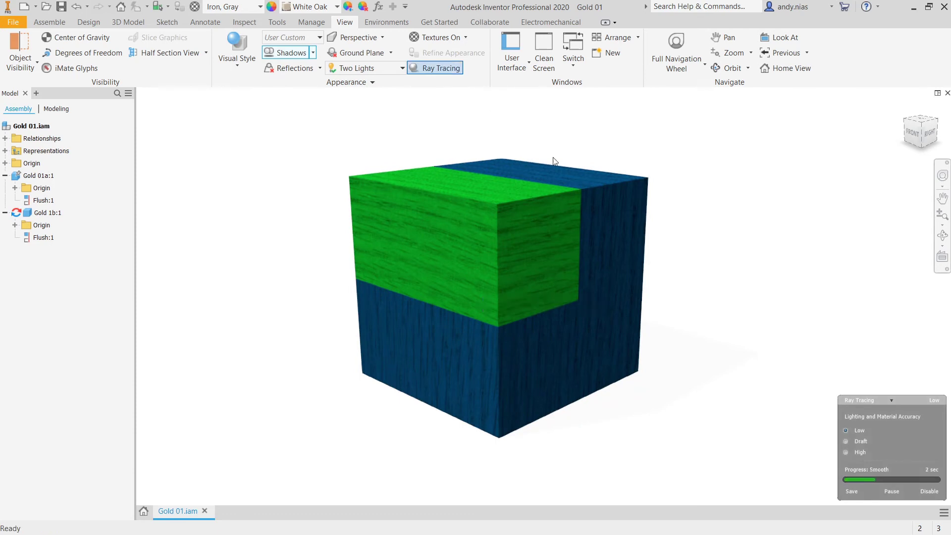
{"action": "mouse_move", "coordinate": [848, 469]}
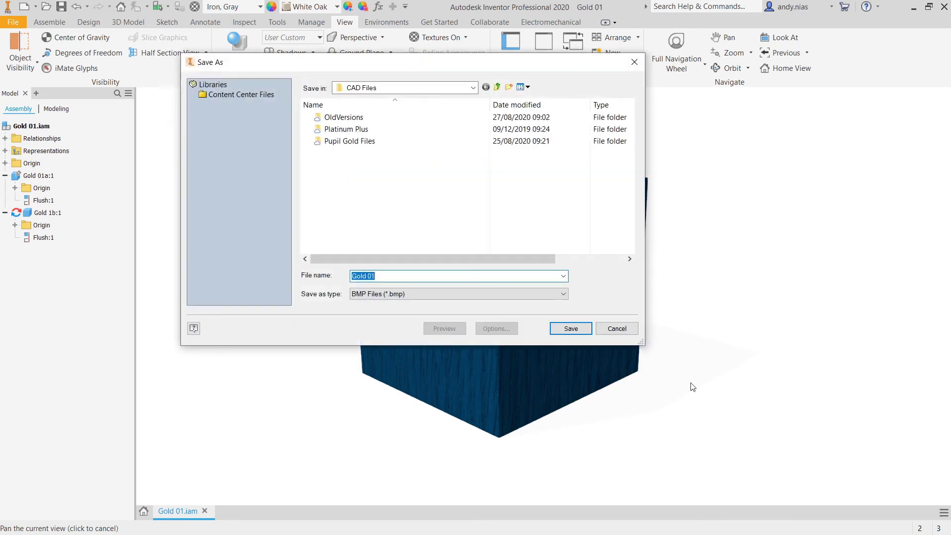
{"action": "left_click", "coordinate": [427, 295]}
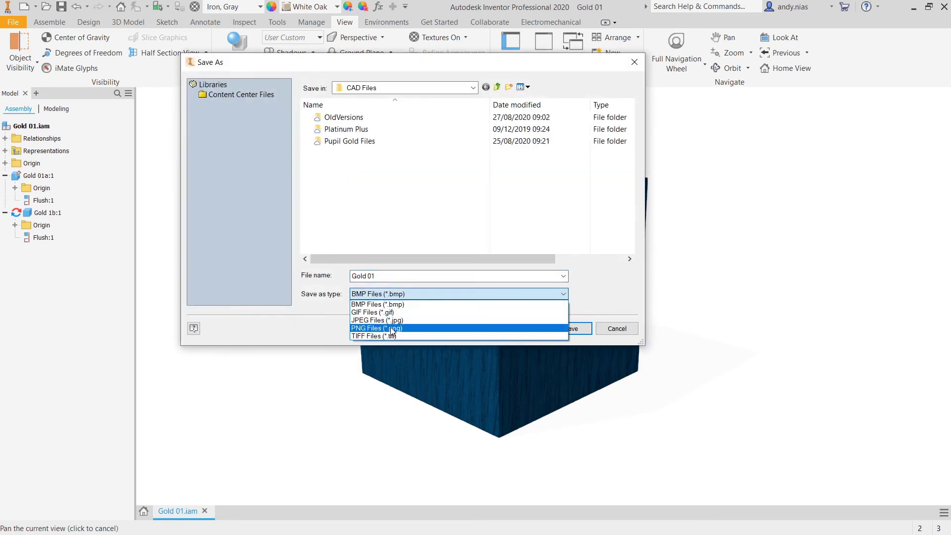
{"action": "left_click", "coordinate": [392, 330]}
{"action": "left_click", "coordinate": [521, 294]}
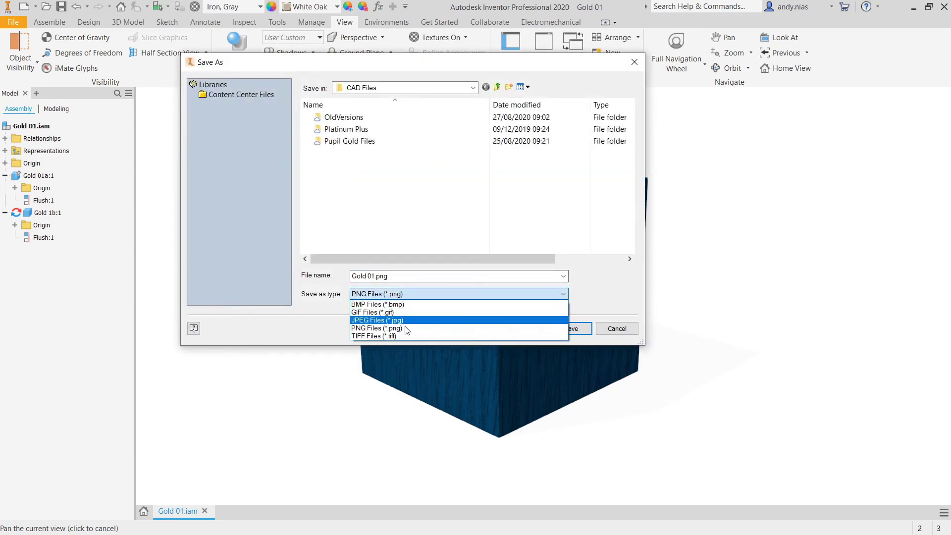
{"action": "left_click", "coordinate": [409, 335]}
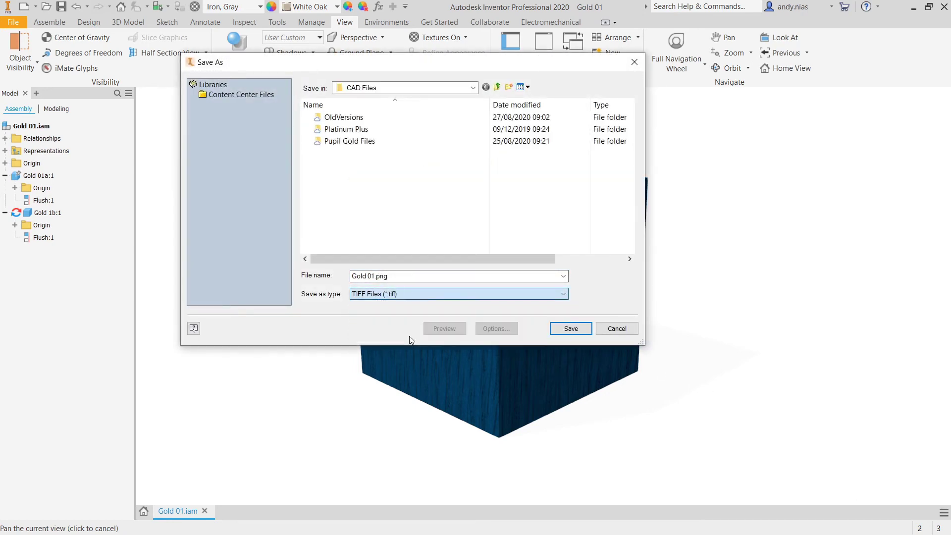
{"action": "left_click", "coordinate": [616, 329]}
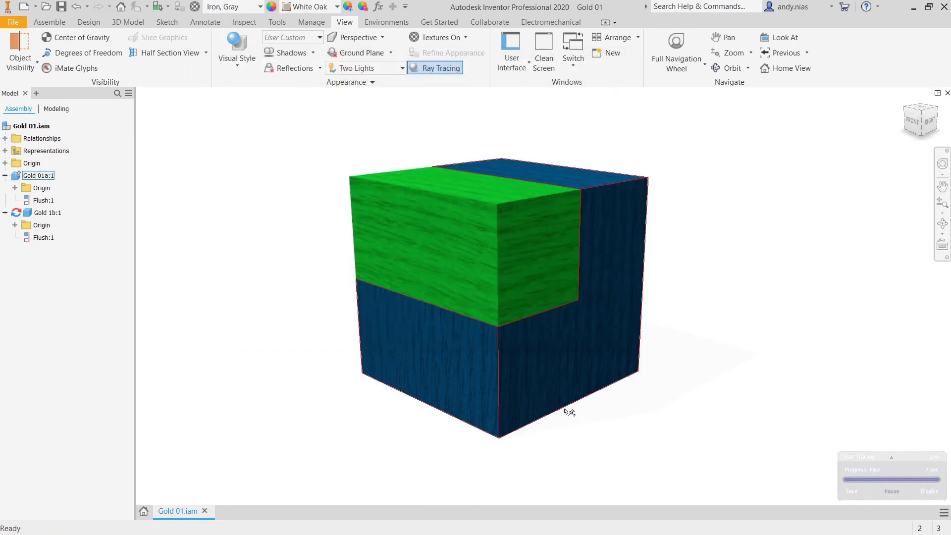
Try the Draft and High lighting and material accuracy levels for the ray-traced view
{"action": "mouse_move", "coordinate": [892, 471]}
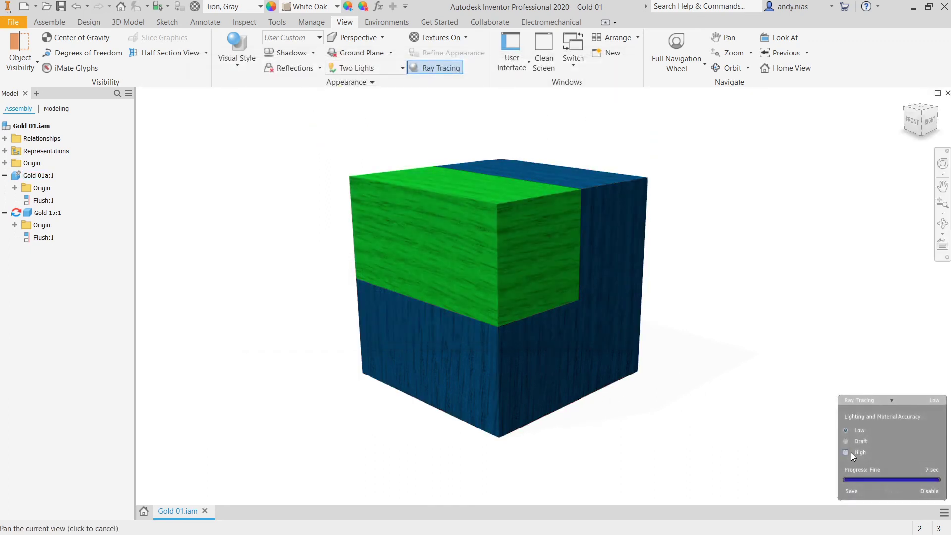
{"action": "left_click", "coordinate": [847, 441]}
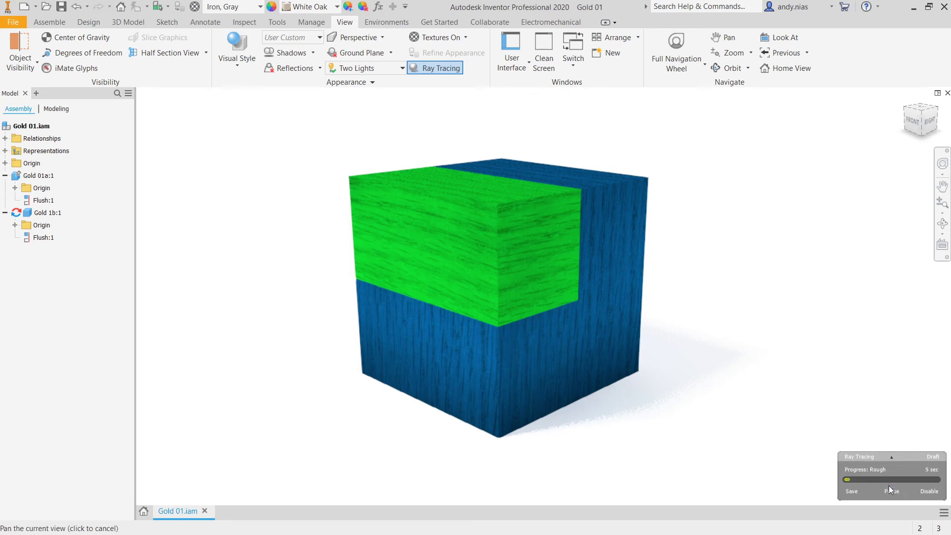
{"action": "mouse_move", "coordinate": [882, 457]}
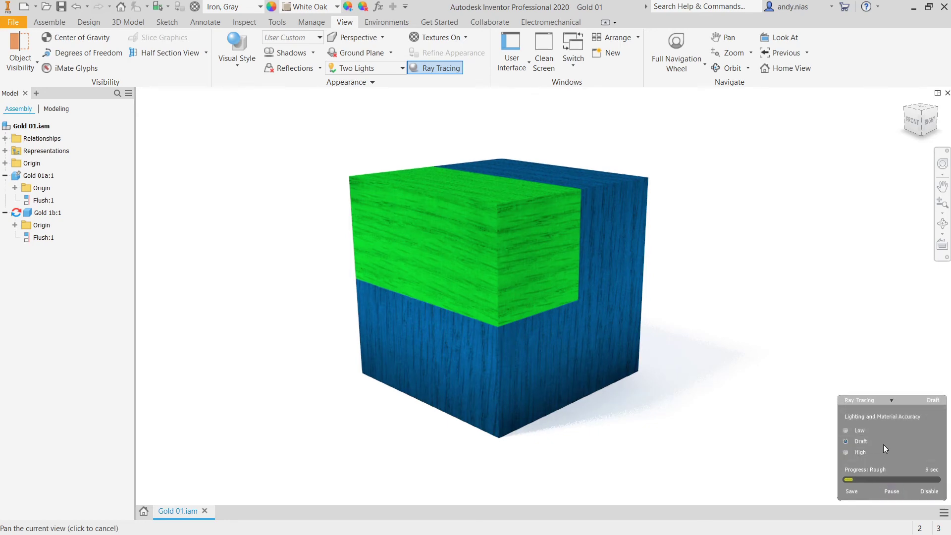
{"action": "left_click", "coordinate": [846, 452]}
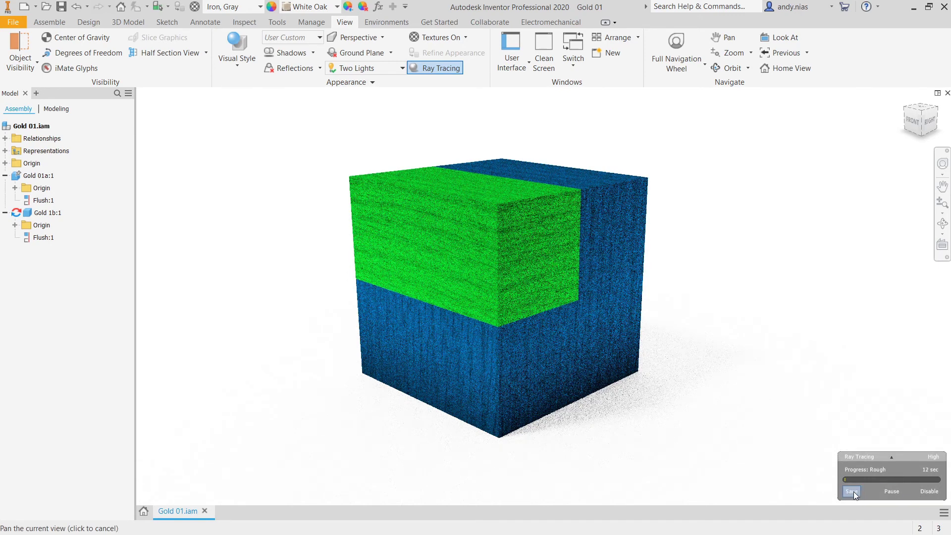
{"action": "mouse_move", "coordinate": [867, 462]}
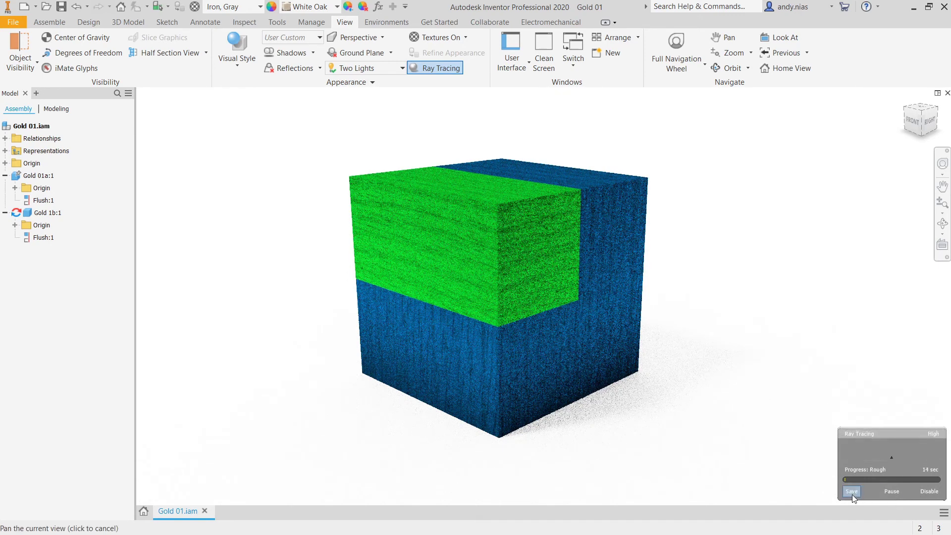
{"action": "mouse_move", "coordinate": [891, 491]}
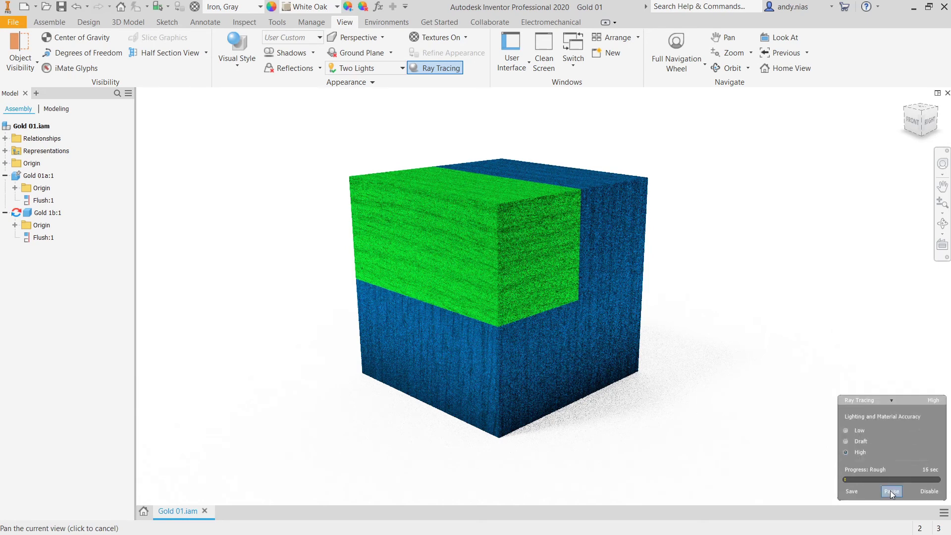
Start saving the High accuracy render as a PNG file, cancel the save, and disable ray tracing
{"action": "left_click", "coordinate": [852, 491]}
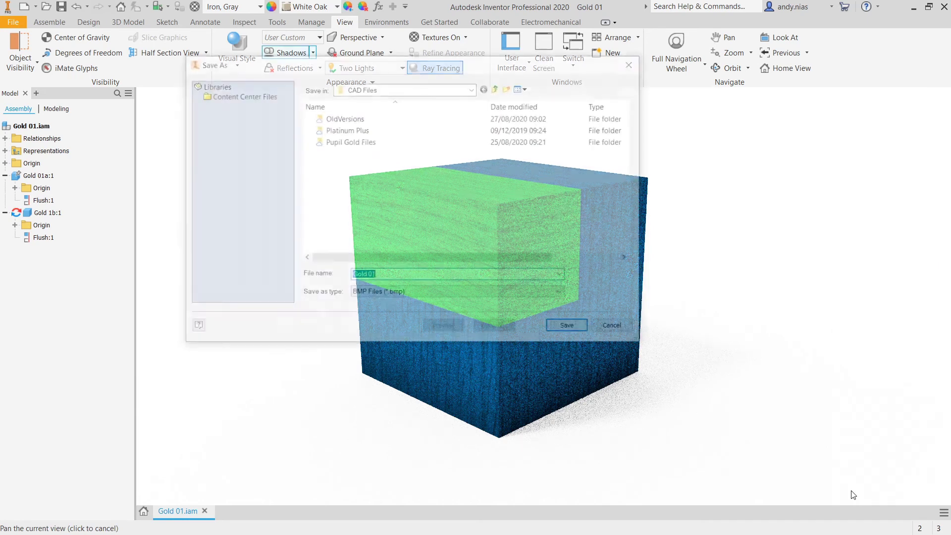
{"action": "left_click", "coordinate": [401, 295]}
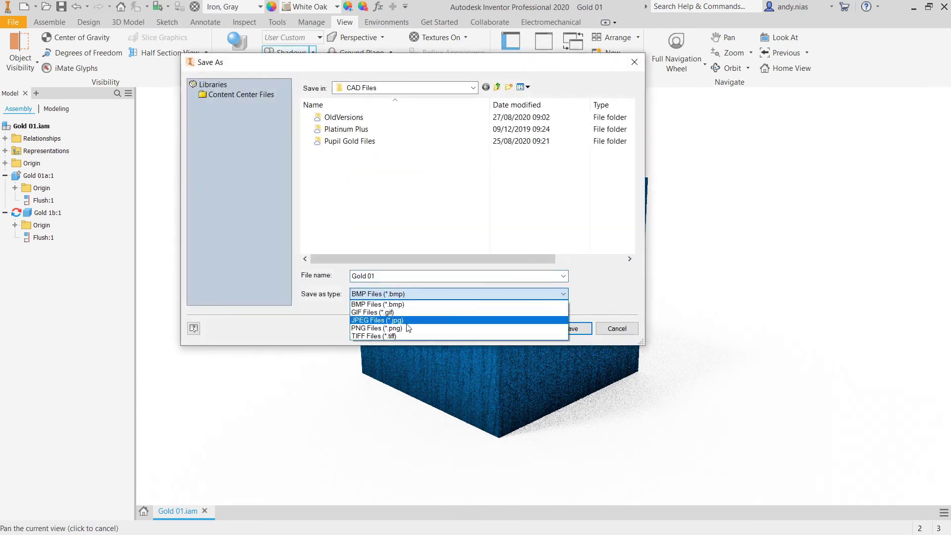
{"action": "left_click", "coordinate": [407, 328]}
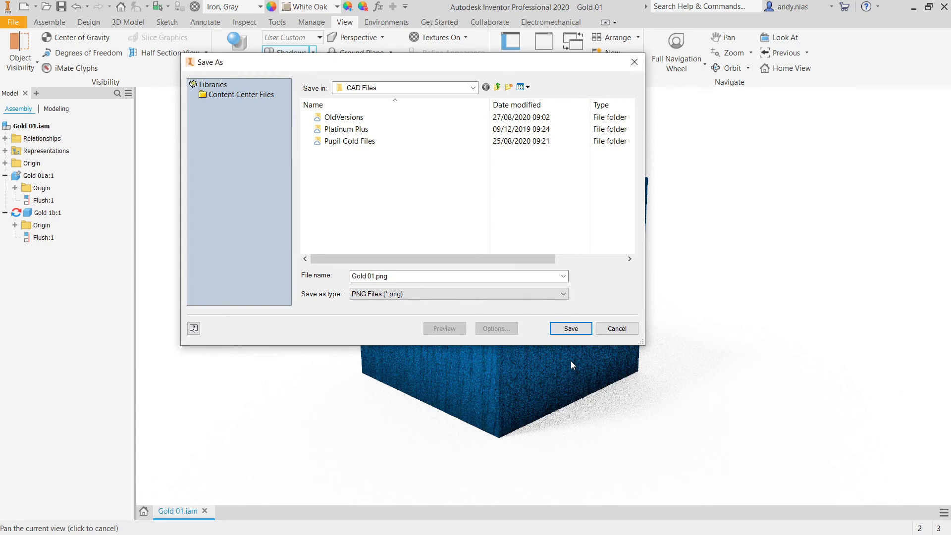
{"action": "left_click", "coordinate": [614, 330]}
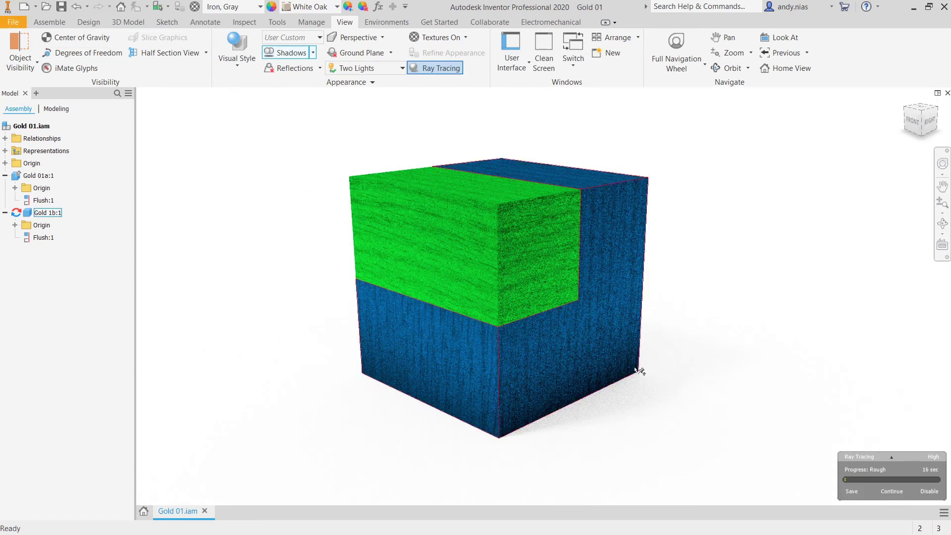
{"action": "left_click", "coordinate": [930, 491]}
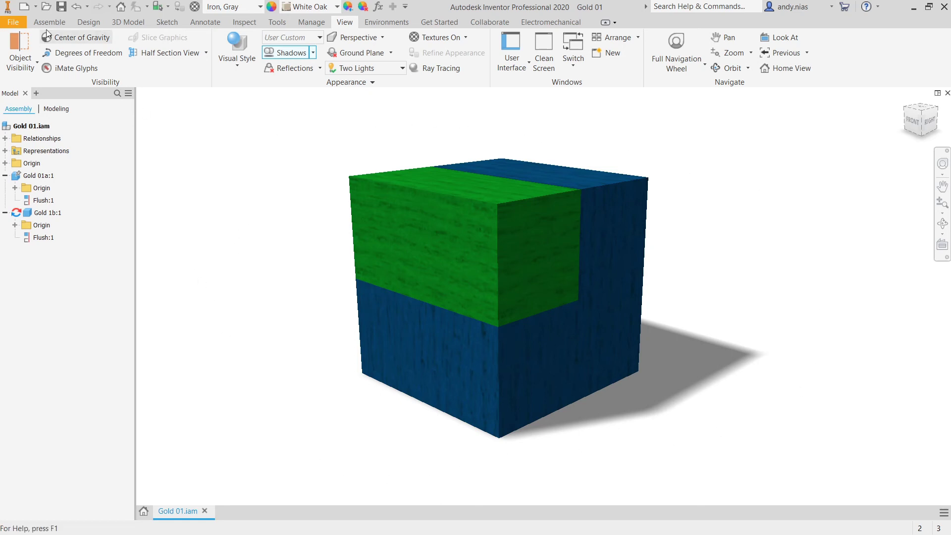
Start exporting the assembly view as a PNG image, check its image save options, and cancel the export
{"action": "left_click", "coordinate": [13, 20]}
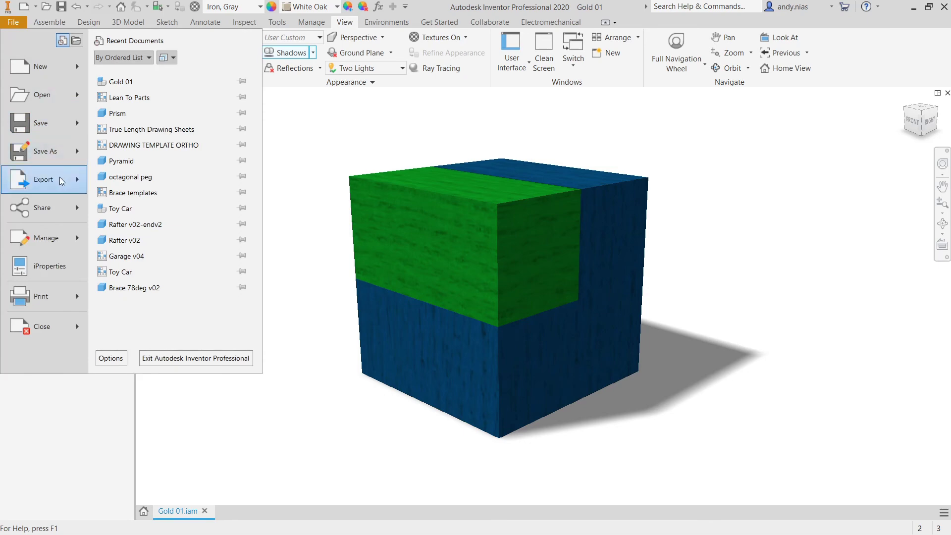
{"action": "mouse_move", "coordinate": [63, 181]}
{"action": "left_click", "coordinate": [192, 93]}
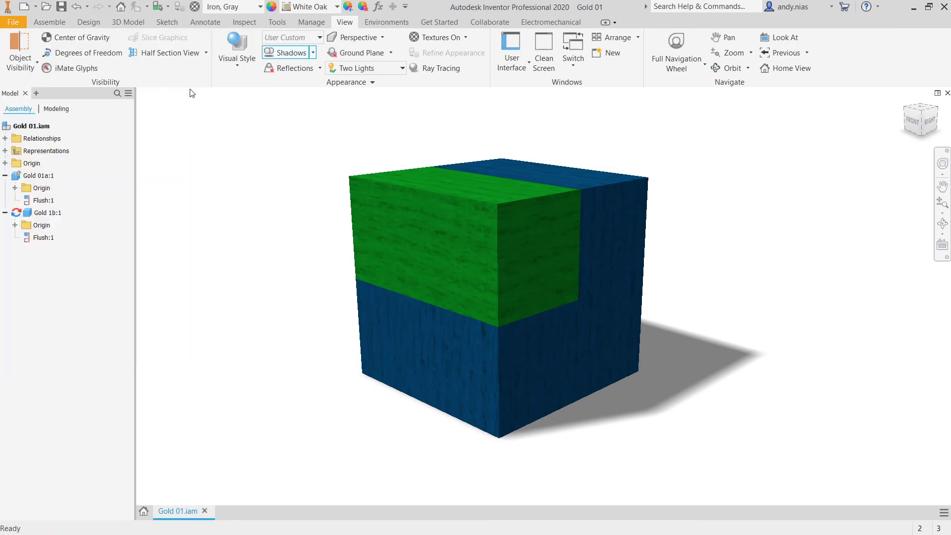
{"action": "left_click", "coordinate": [482, 288]}
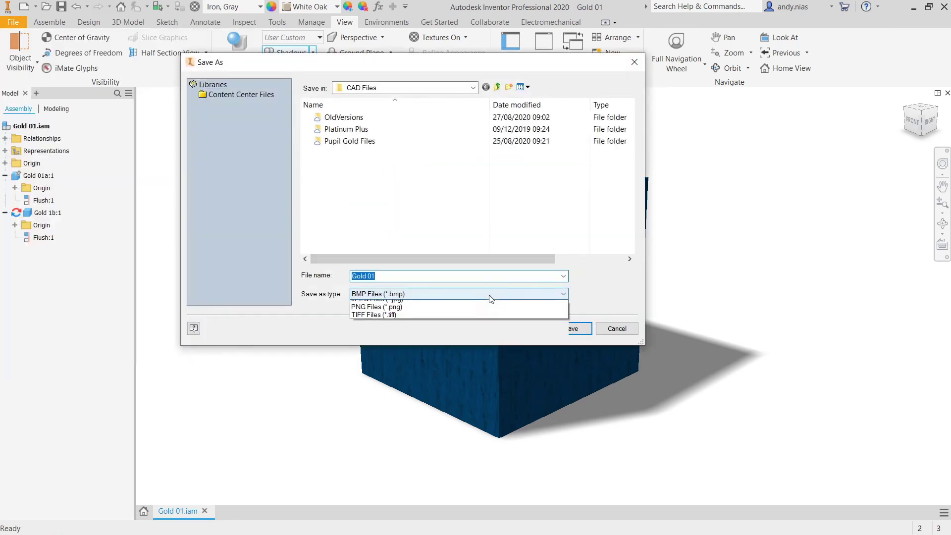
{"action": "left_click", "coordinate": [460, 330]}
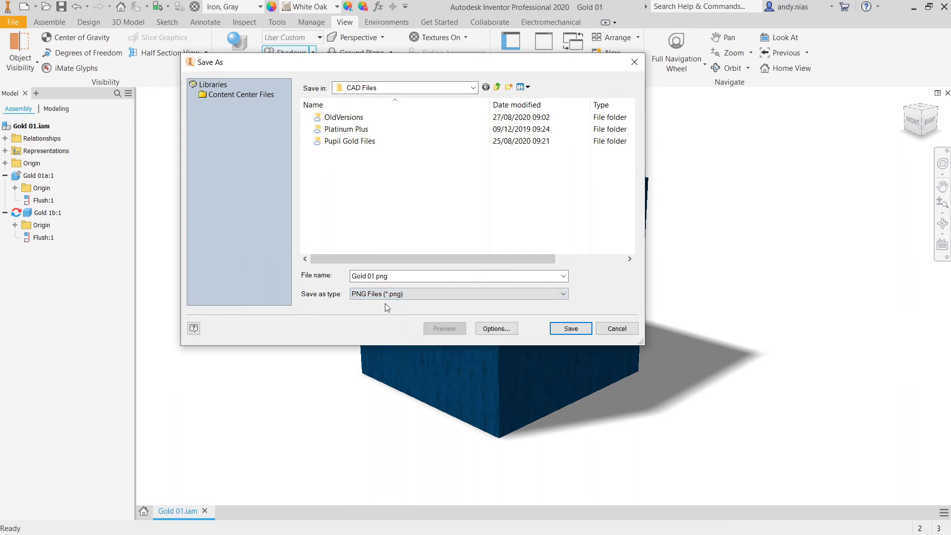
{"action": "left_click_drag", "start_coordinate": [414, 67], "coordinate": [276, 32]}
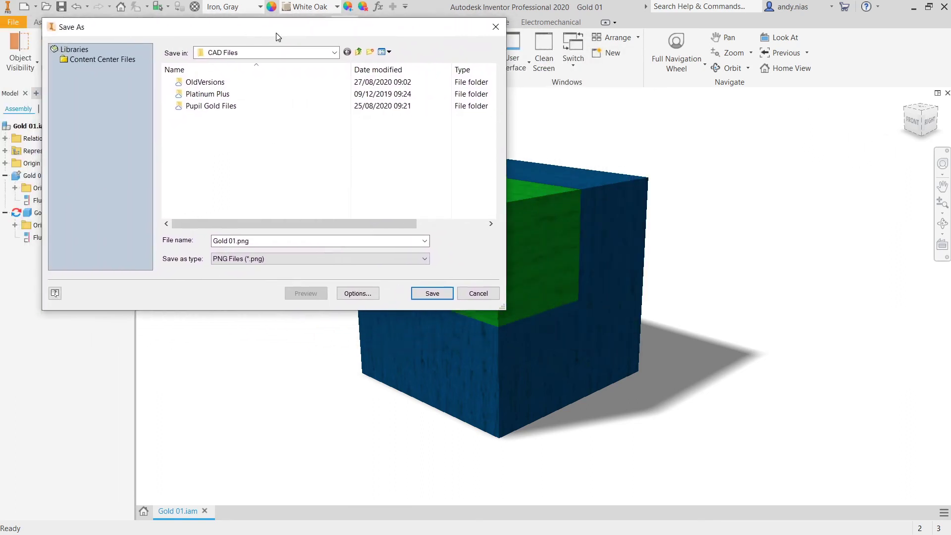
{"action": "left_click", "coordinate": [353, 294]}
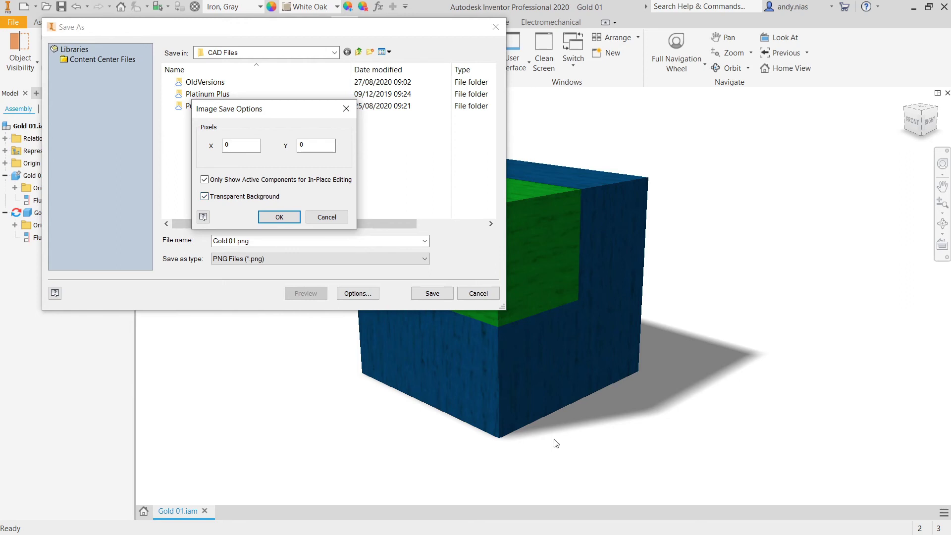
{"action": "left_click", "coordinate": [320, 219]}
{"action": "left_click", "coordinate": [491, 297]}
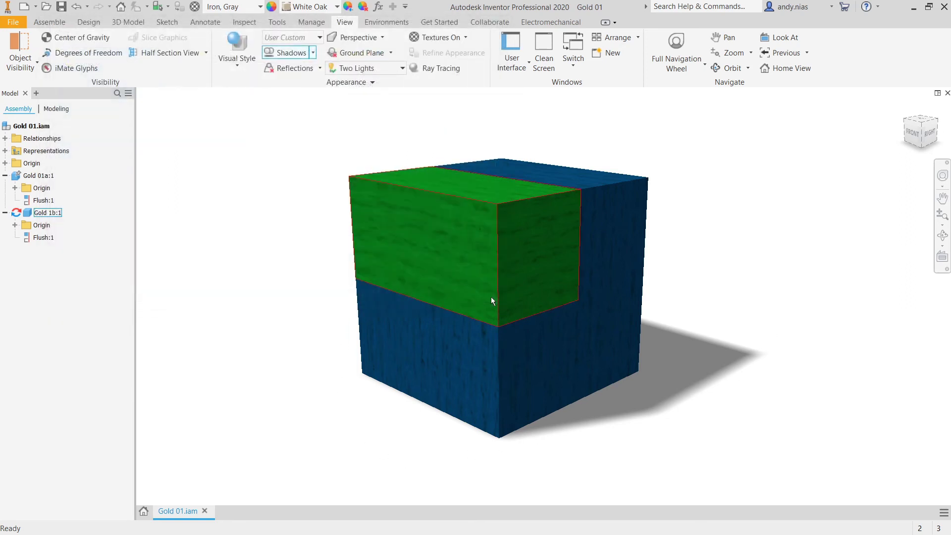
Turn on ray tracing at Low accuracy, and open and cancel saving the render
{"action": "mouse_move", "coordinate": [491, 297]}
{"action": "left_click", "coordinate": [429, 69]}
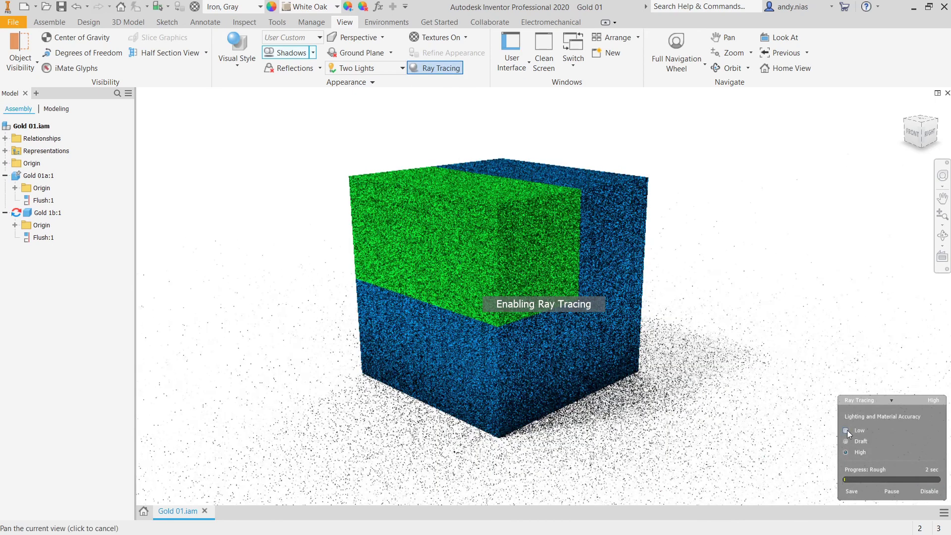
{"action": "left_click", "coordinate": [846, 430]}
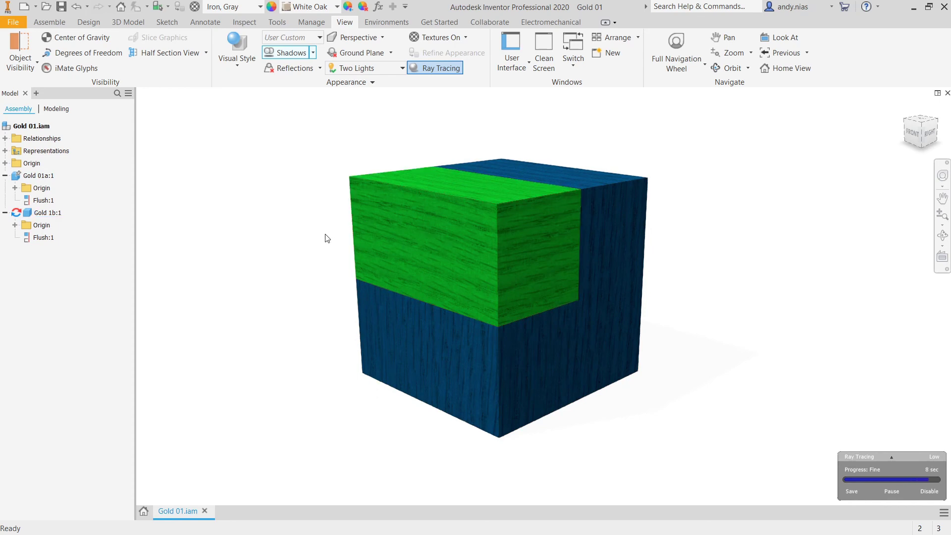
{"action": "mouse_move", "coordinate": [929, 455]}
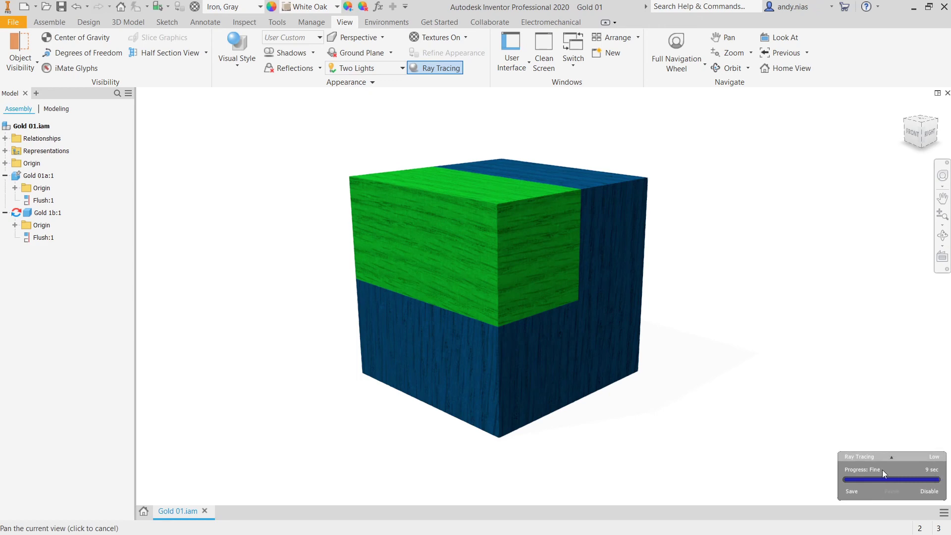
{"action": "left_click", "coordinate": [851, 492]}
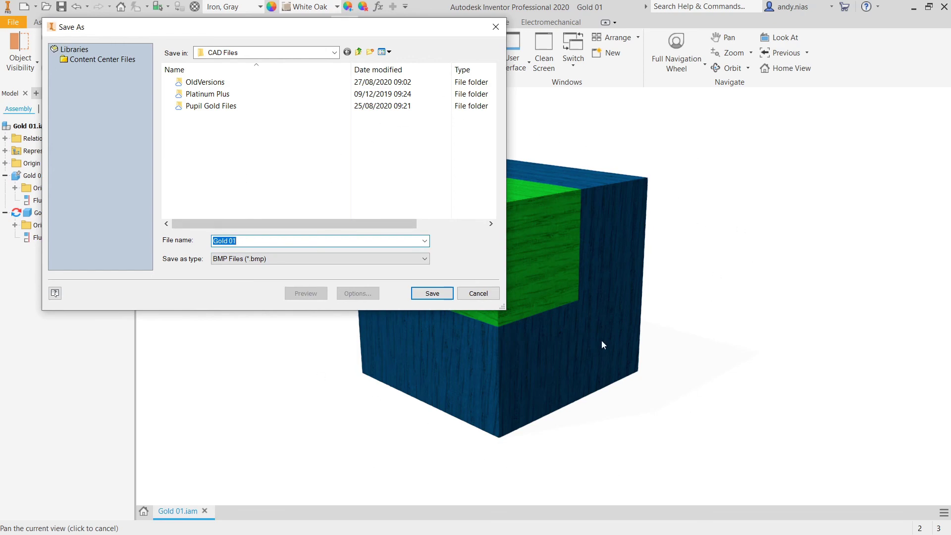
{"action": "left_click", "coordinate": [488, 294]}
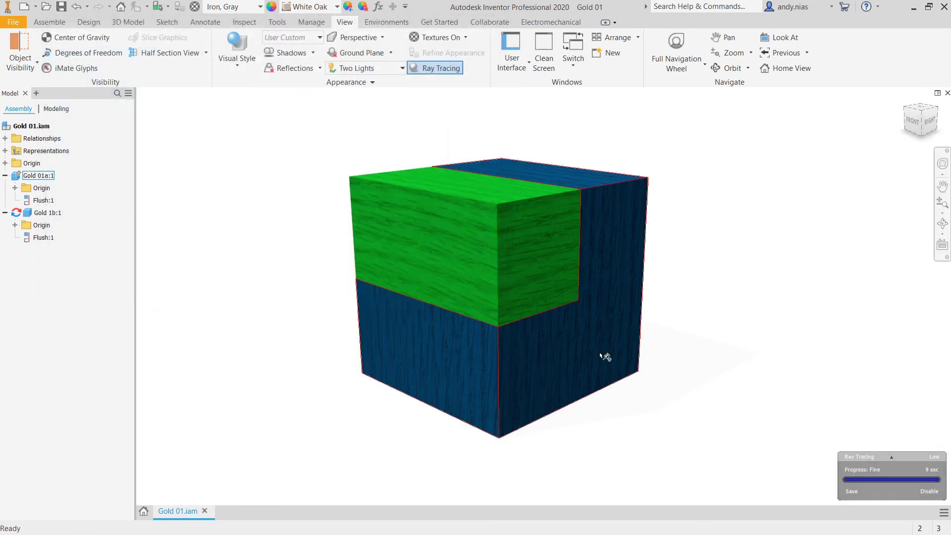
Set the ray tracing accuracy to High, pause the render once it is smooth, and dismiss the save reminder
{"action": "mouse_move", "coordinate": [872, 462]}
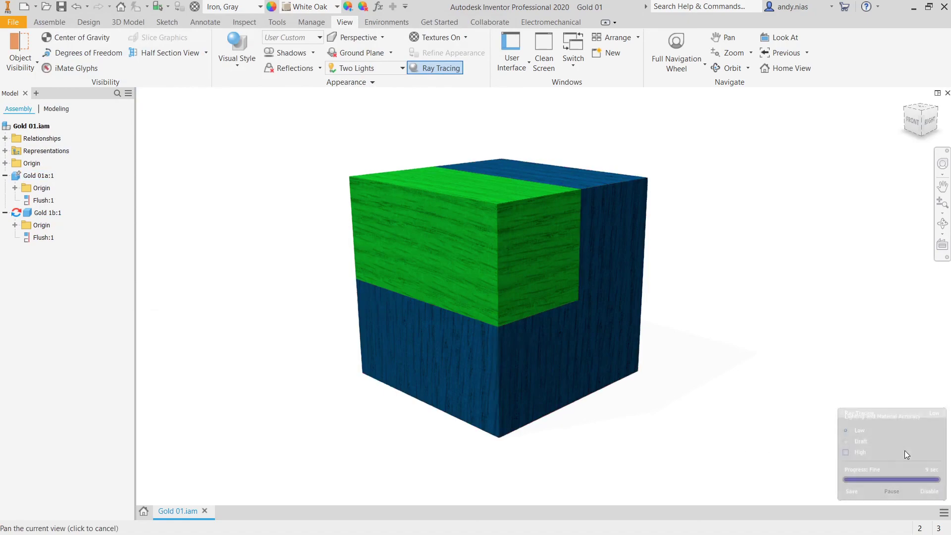
{"action": "left_click", "coordinate": [846, 453]}
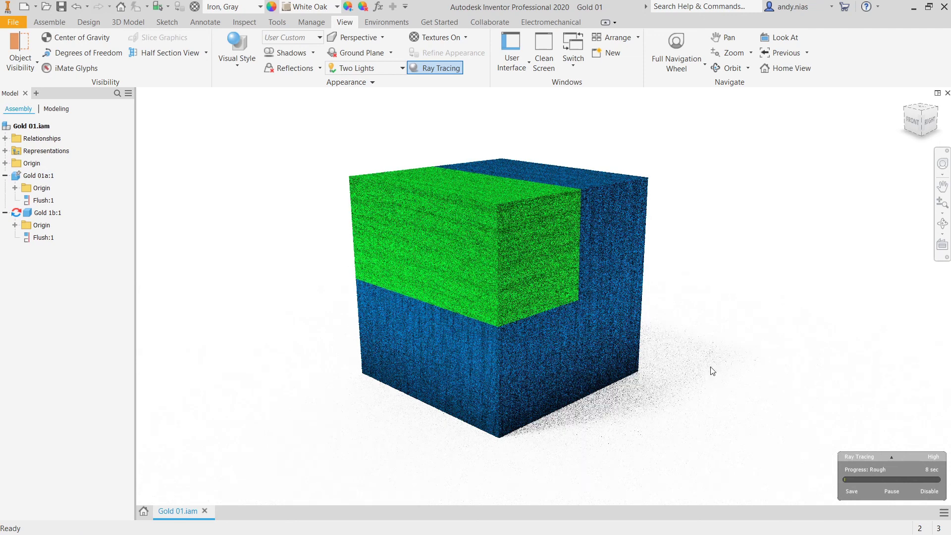
{"action": "mouse_move", "coordinate": [940, 477]}
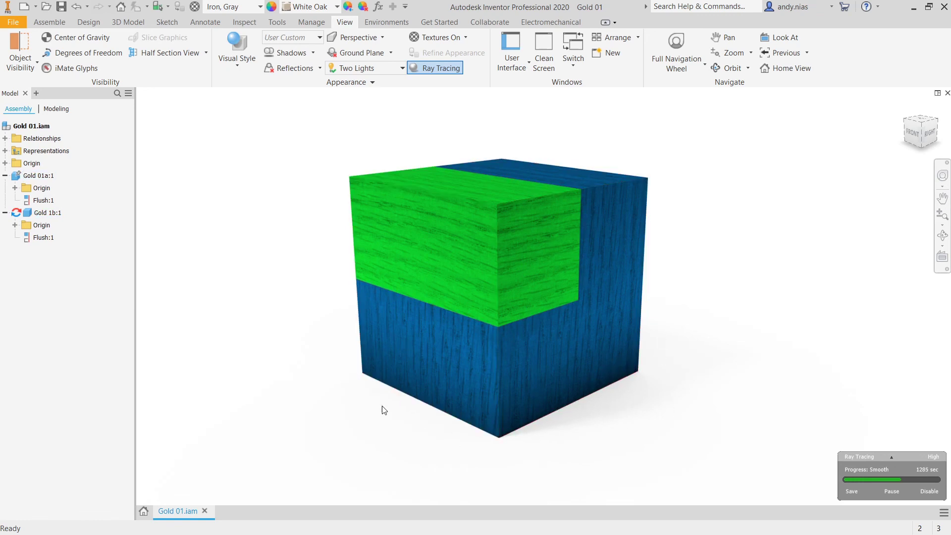
{"action": "left_click", "coordinate": [891, 491]}
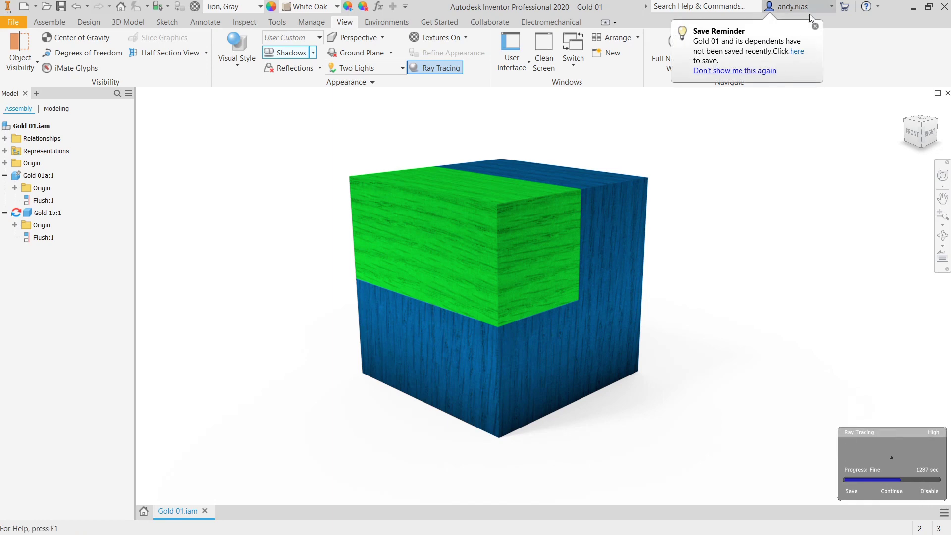
{"action": "left_click", "coordinate": [815, 28]}
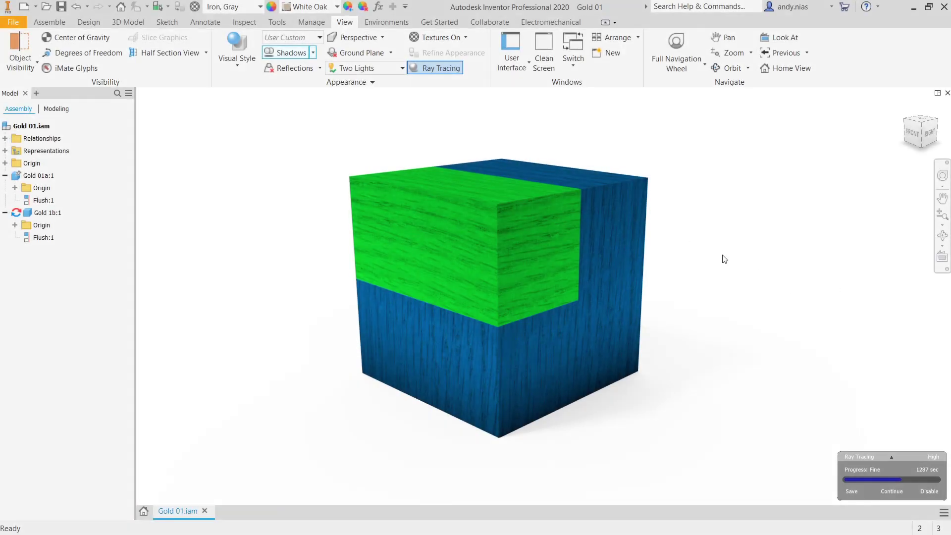
Save the paused High accuracy render as the BMP file Gold 01 in the Downloads folder
{"action": "left_click", "coordinate": [16, 24]}
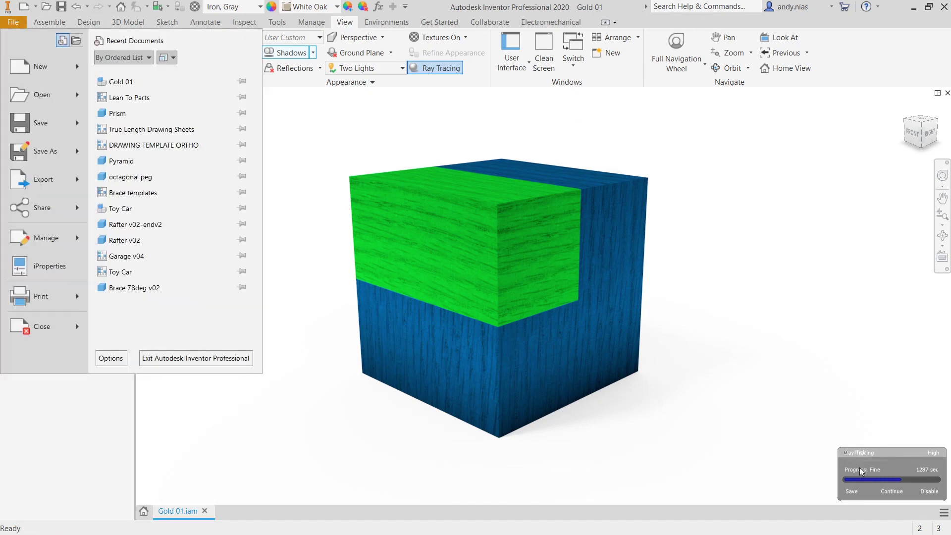
{"action": "left_click", "coordinate": [860, 497]}
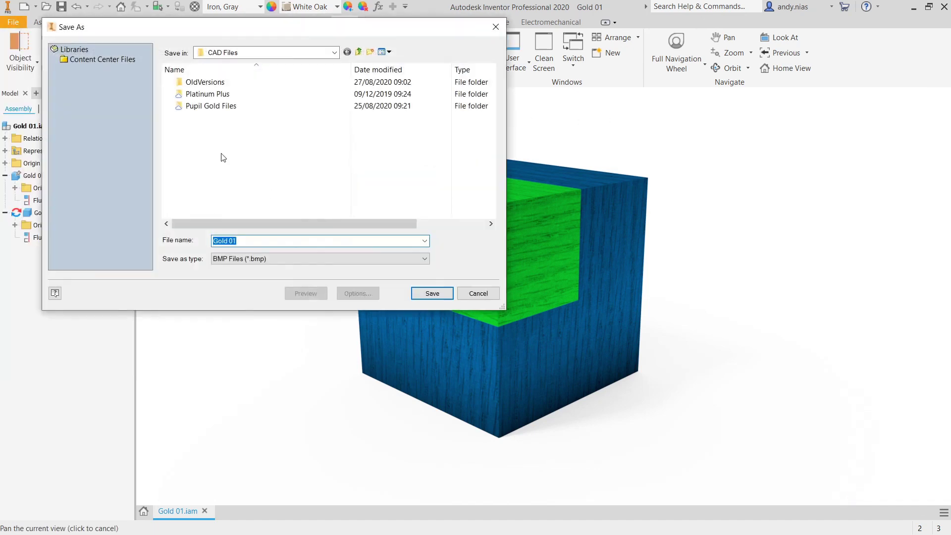
{"action": "left_click", "coordinate": [232, 53]}
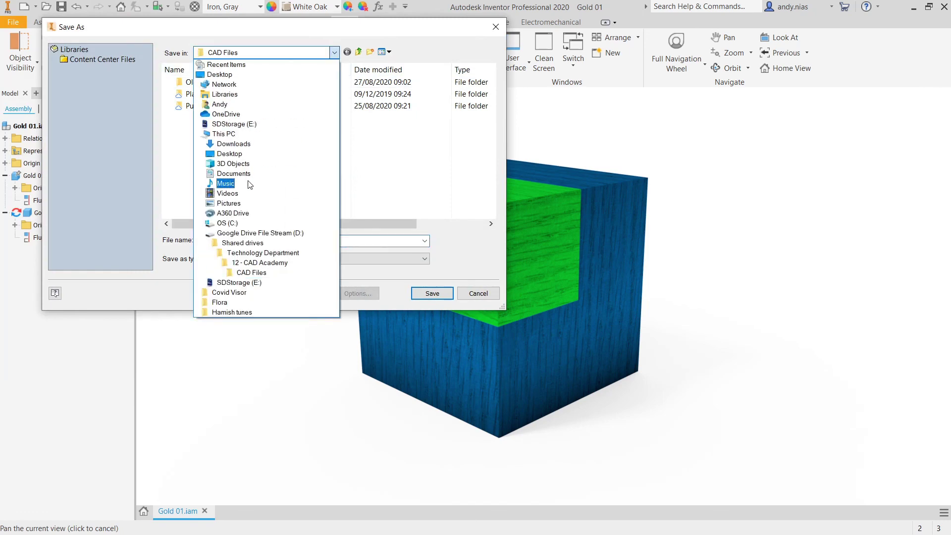
{"action": "left_click", "coordinate": [234, 144]}
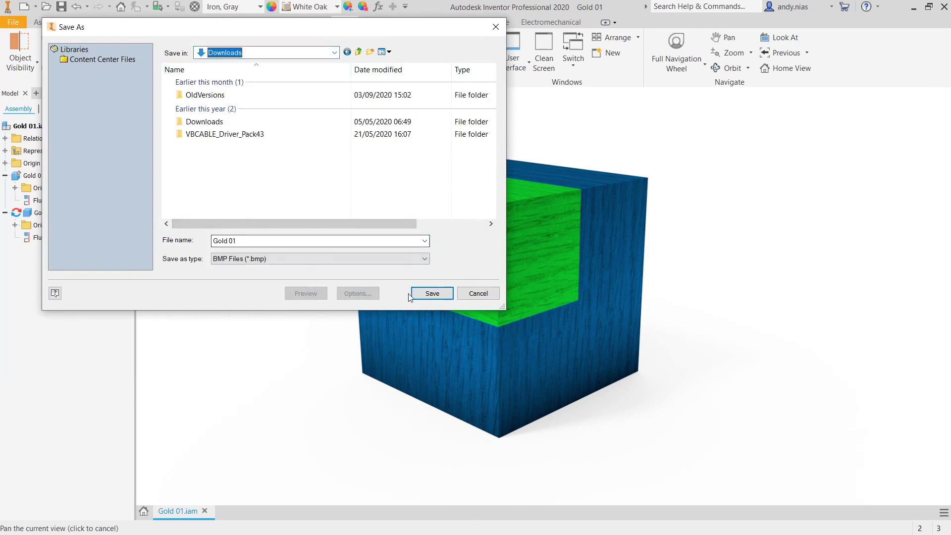
{"action": "left_click", "coordinate": [425, 293]}
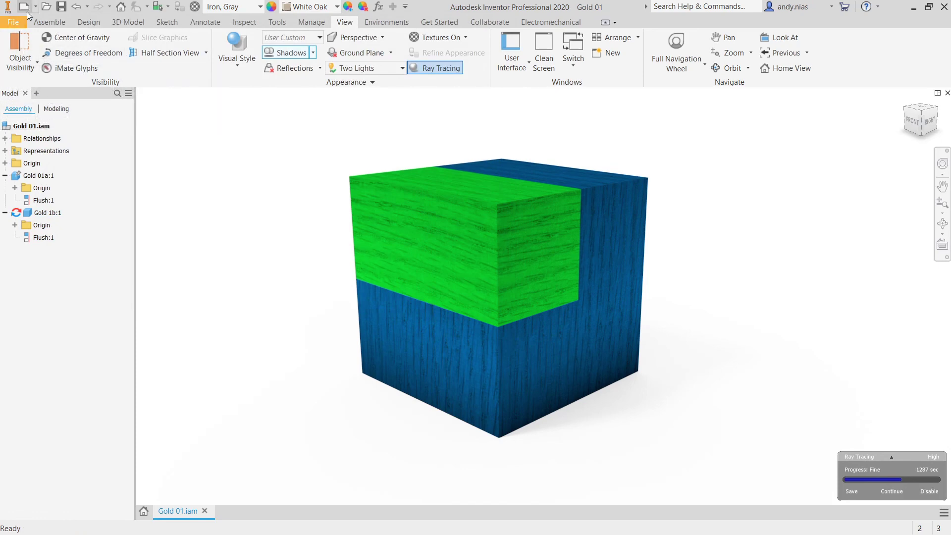
Open the DRAWING TEMPLATE ORTHO drawing from the Downloads folder
{"action": "left_click", "coordinate": [44, 9]}
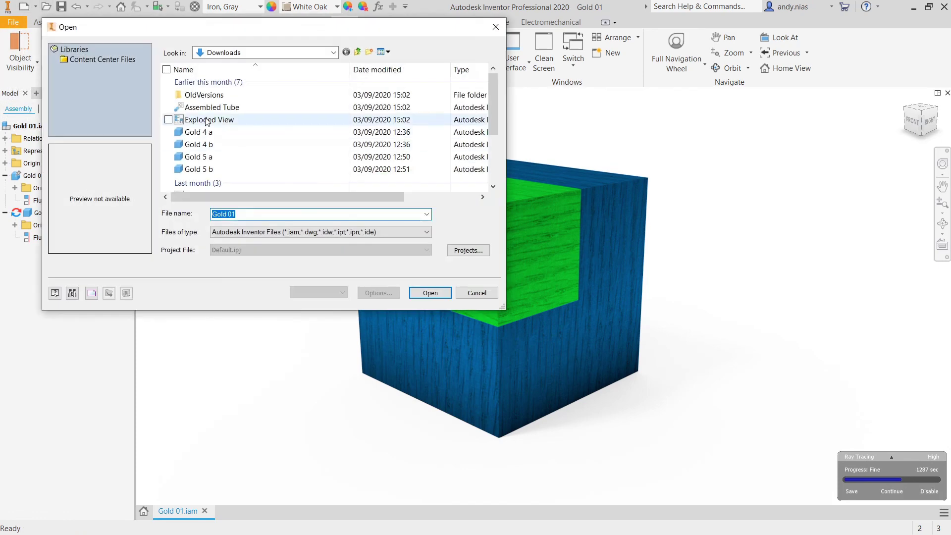
{"action": "scroll", "coordinate": [214, 134], "scroll_direction": "down", "scroll_amount": 1}
{"action": "scroll", "coordinate": [214, 133], "scroll_direction": "down", "scroll_amount": 1}
{"action": "double_click", "coordinate": [218, 123]}
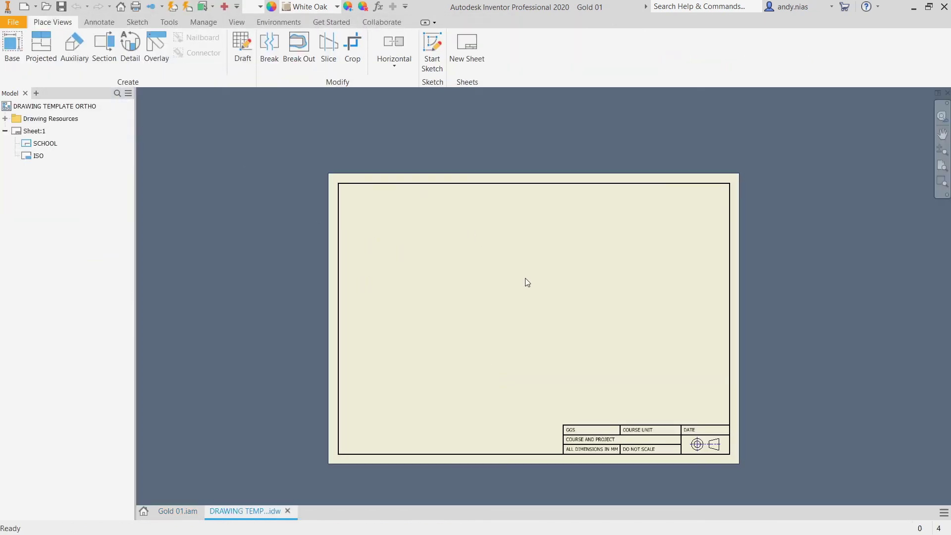
Insert the saved Gold 01 render image from the Downloads folder onto the drawing sheet as an object created from file
{"action": "left_click", "coordinate": [204, 23]}
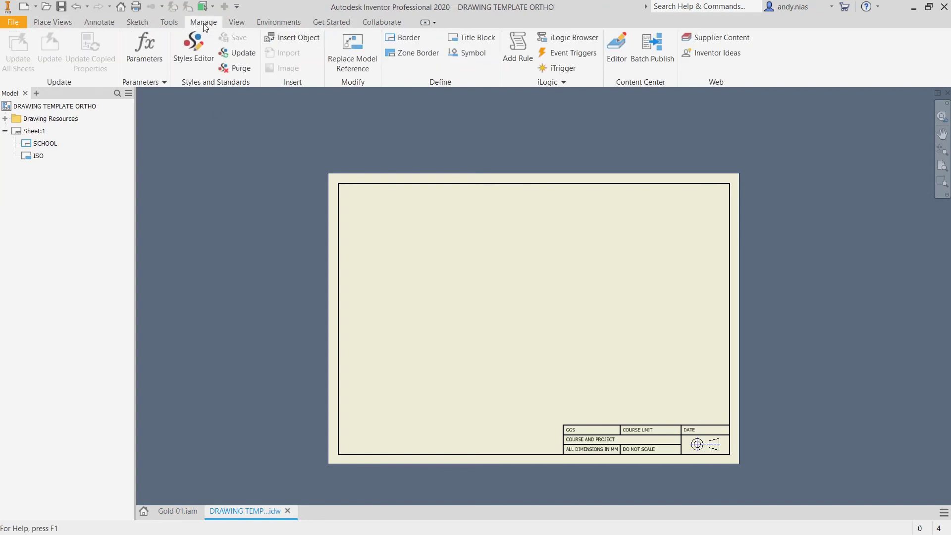
{"action": "left_click", "coordinate": [307, 41]}
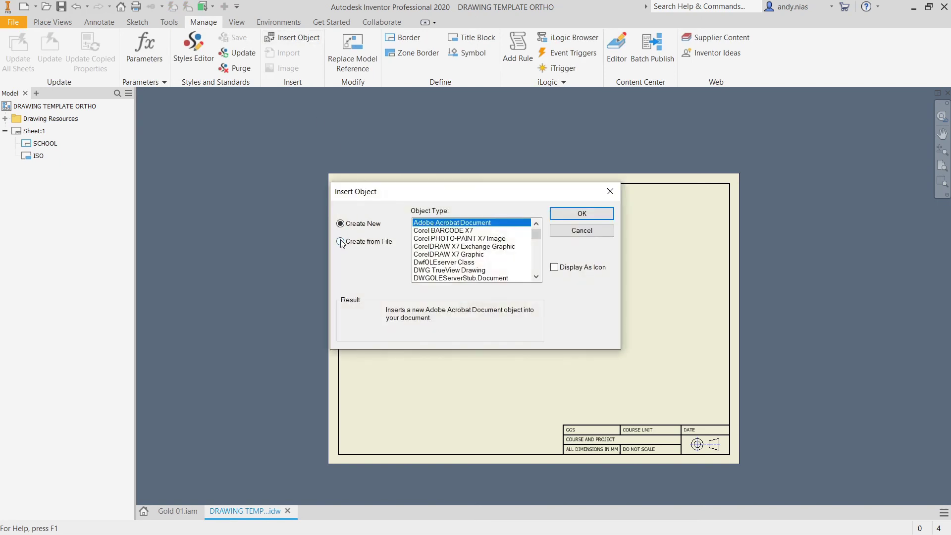
{"action": "left_click", "coordinate": [340, 242]}
{"action": "left_click", "coordinate": [448, 259]}
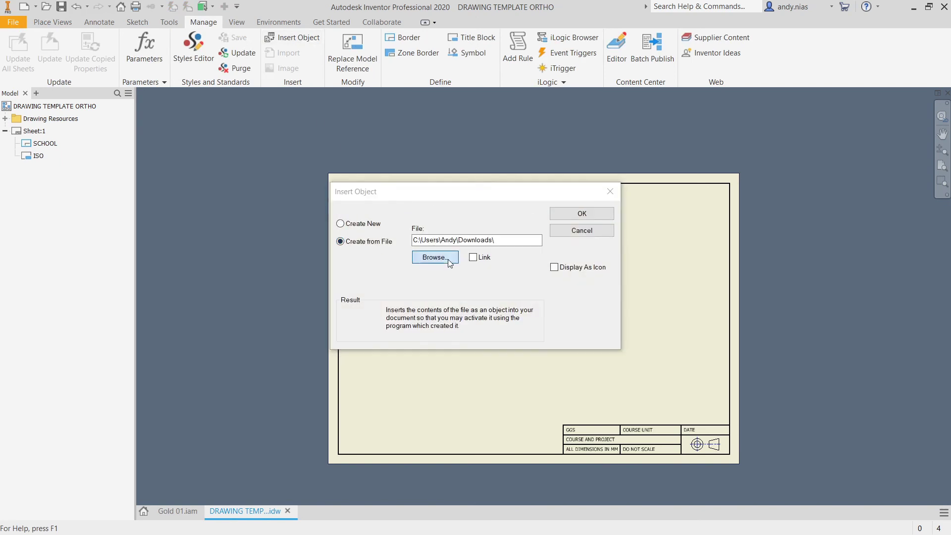
{"action": "left_click", "coordinate": [428, 204]}
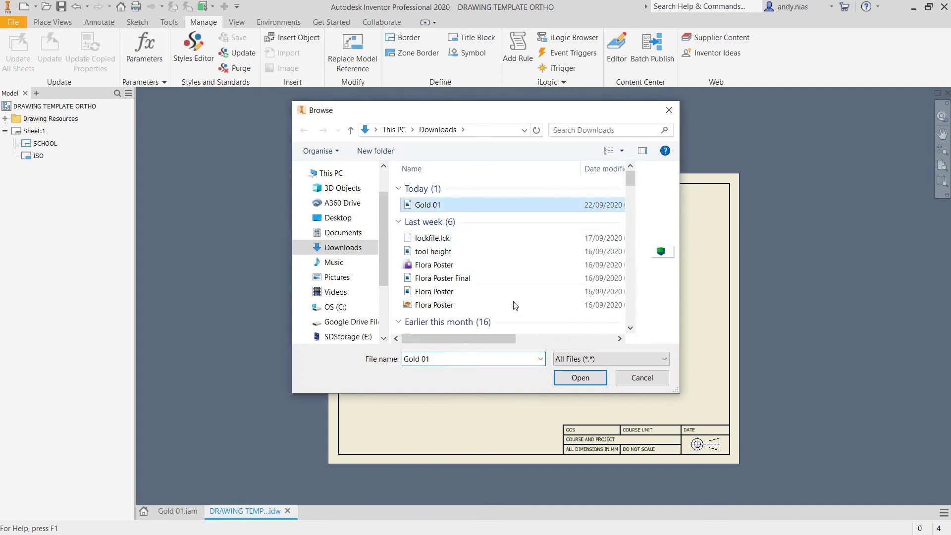
{"action": "left_click", "coordinate": [580, 377]}
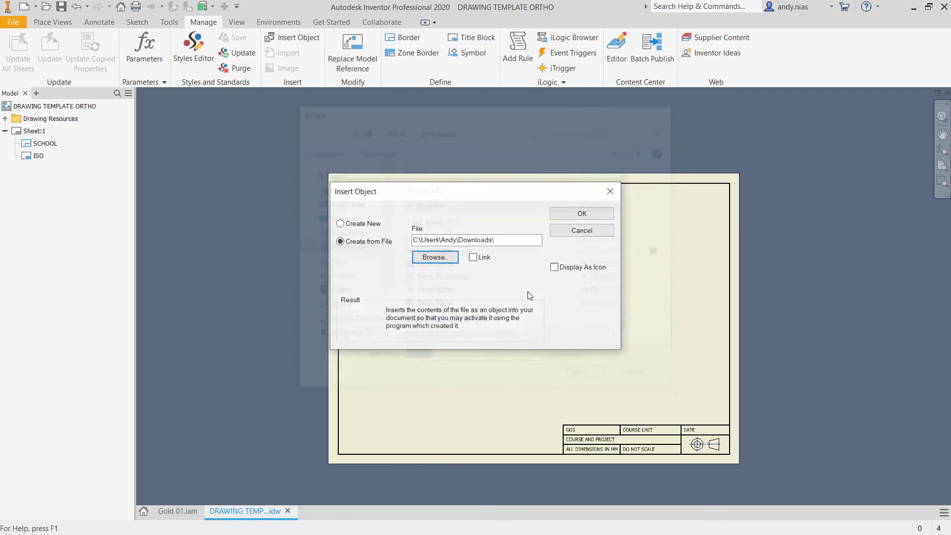
{"action": "left_click", "coordinate": [563, 213]}
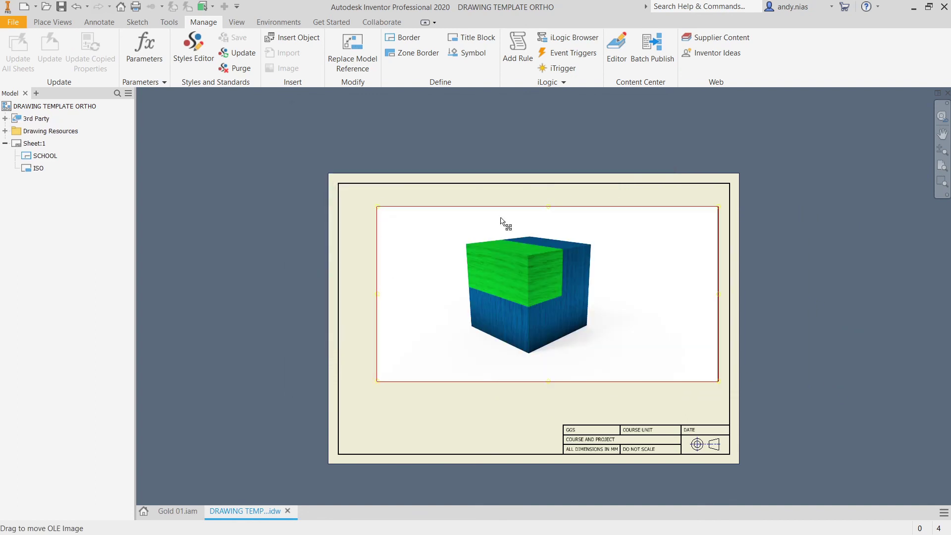